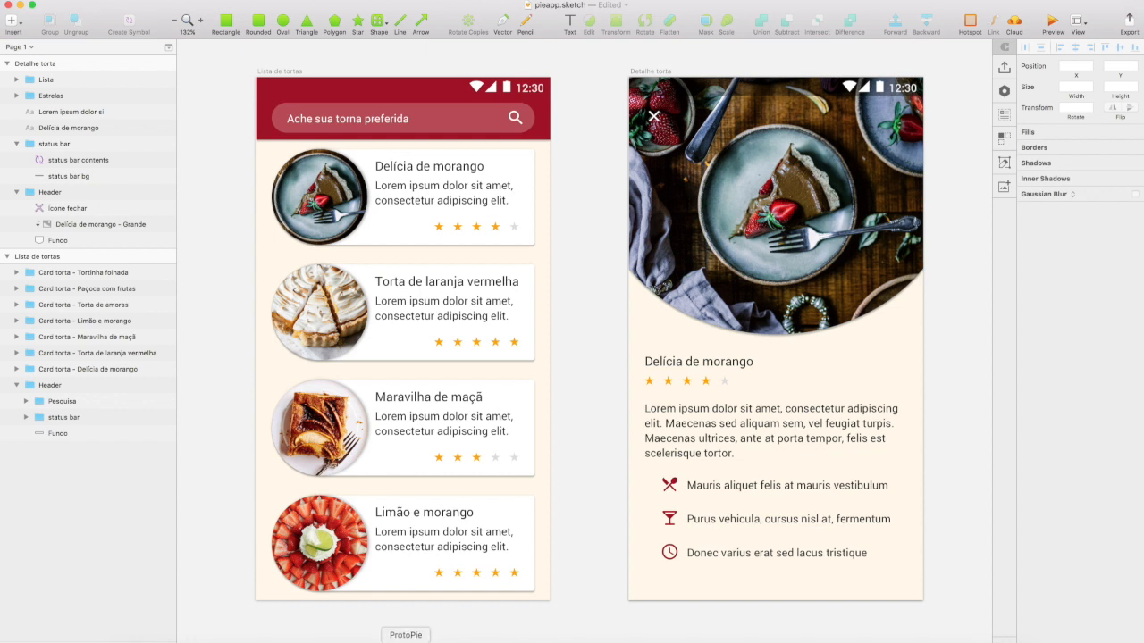
Switch to ProtoPie, create a new pie and place the preview window beside the blank scene
click(405, 642)
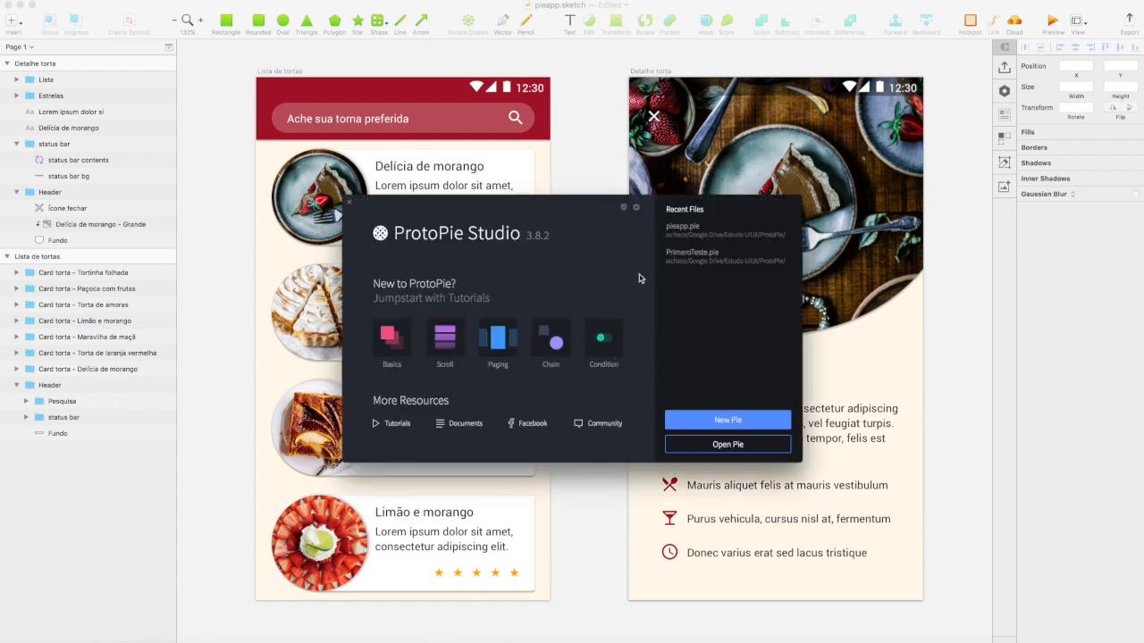
click(749, 421)
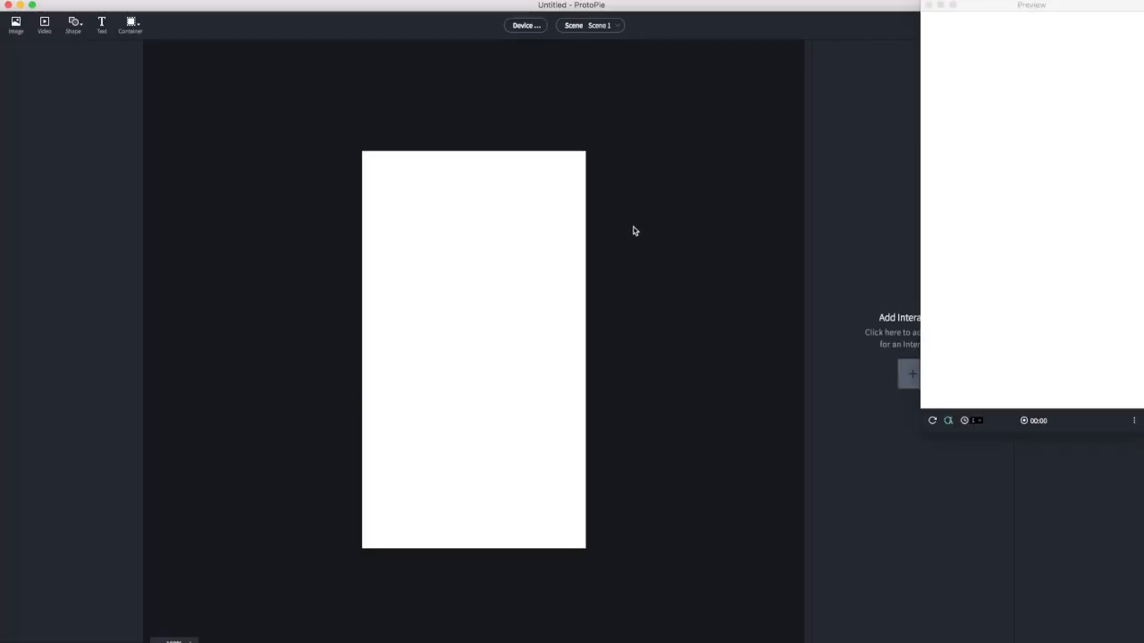
drag(991, 6, 689, 114)
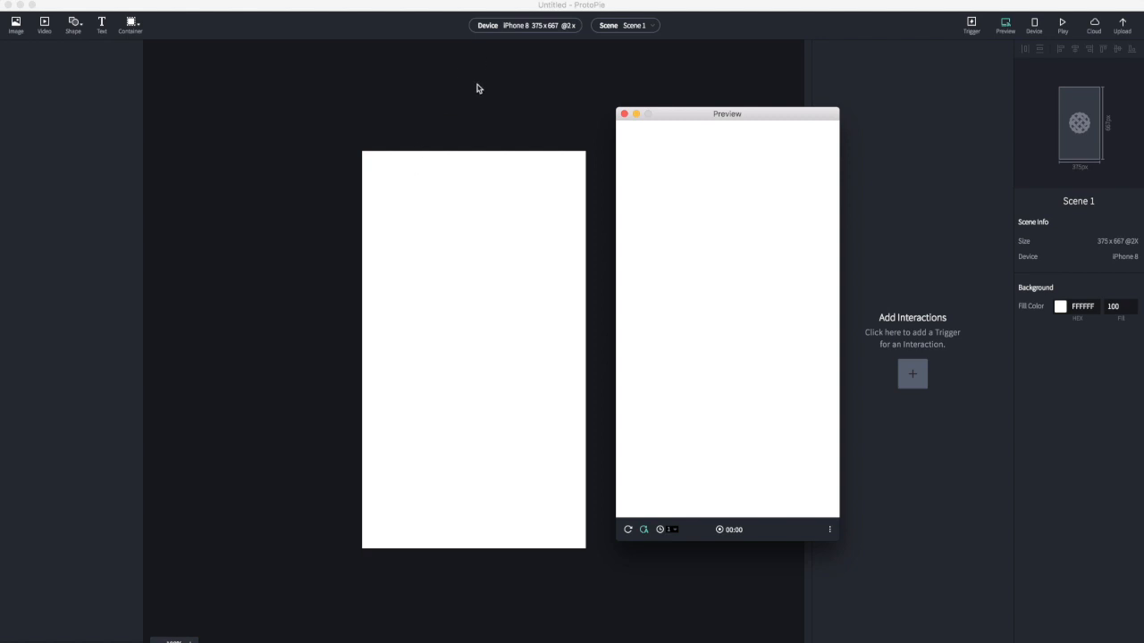
Examine the iOS, Android, Desktop and Custom device size options, and leave the device selection without changing it
click(528, 27)
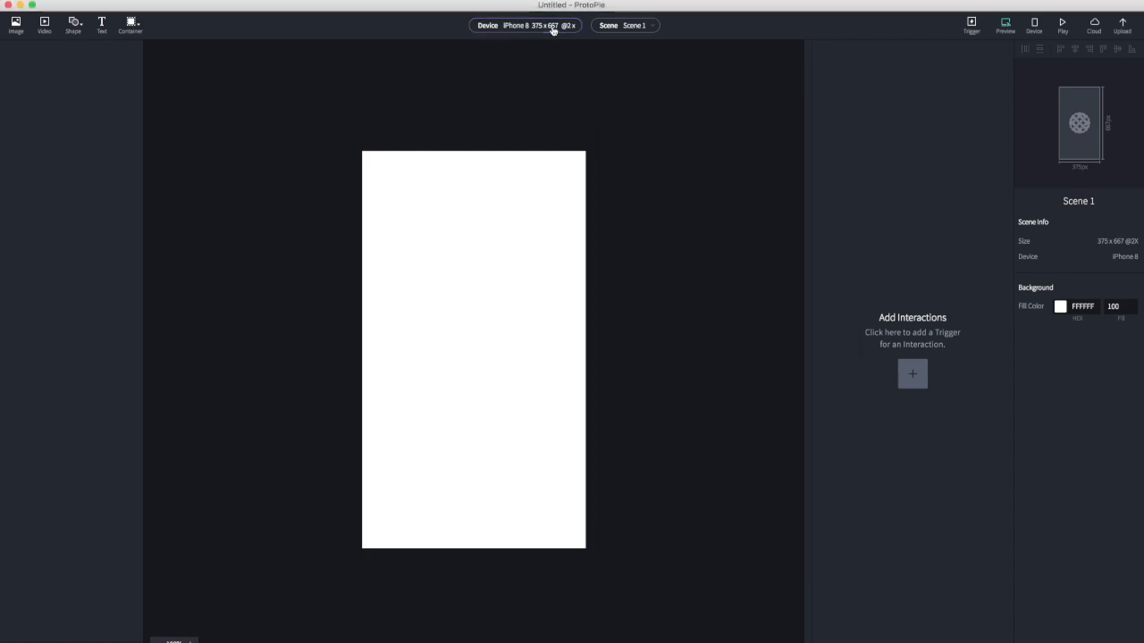
click(552, 26)
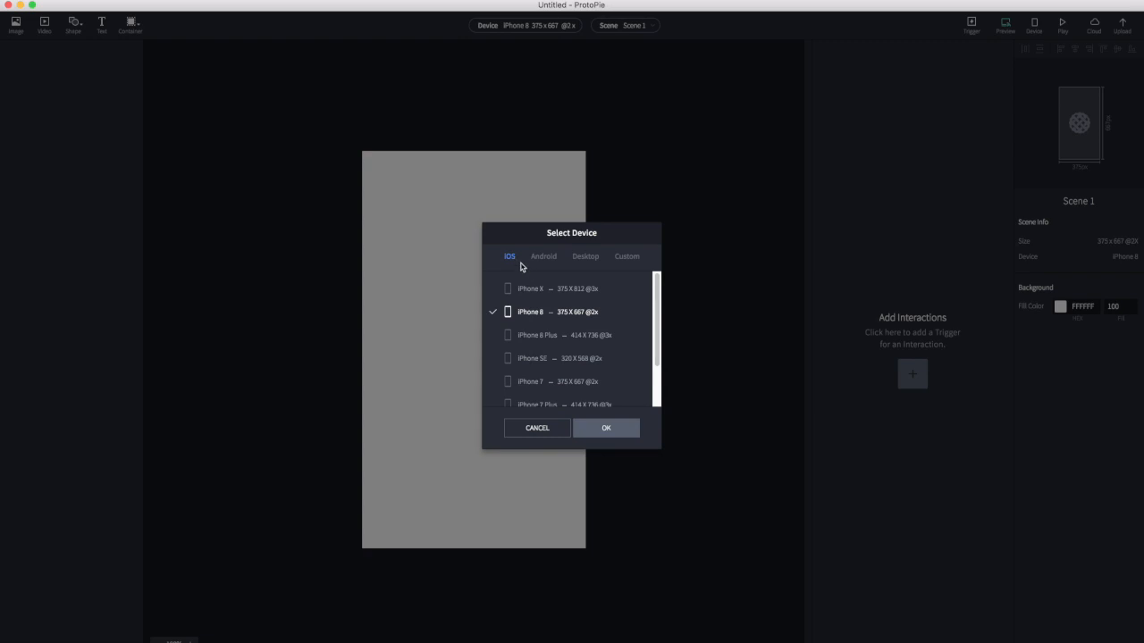
mouse_move(656, 279)
mouse_down()
mouse_move(656, 343)
mouse_move(656, 288)
mouse_up()
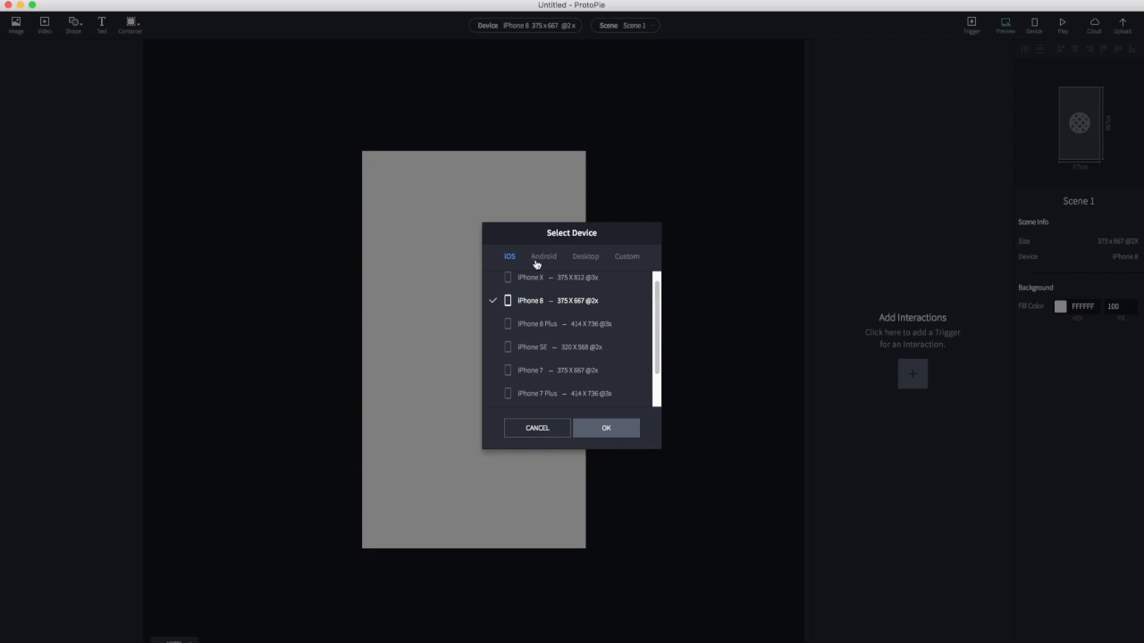
click(535, 257)
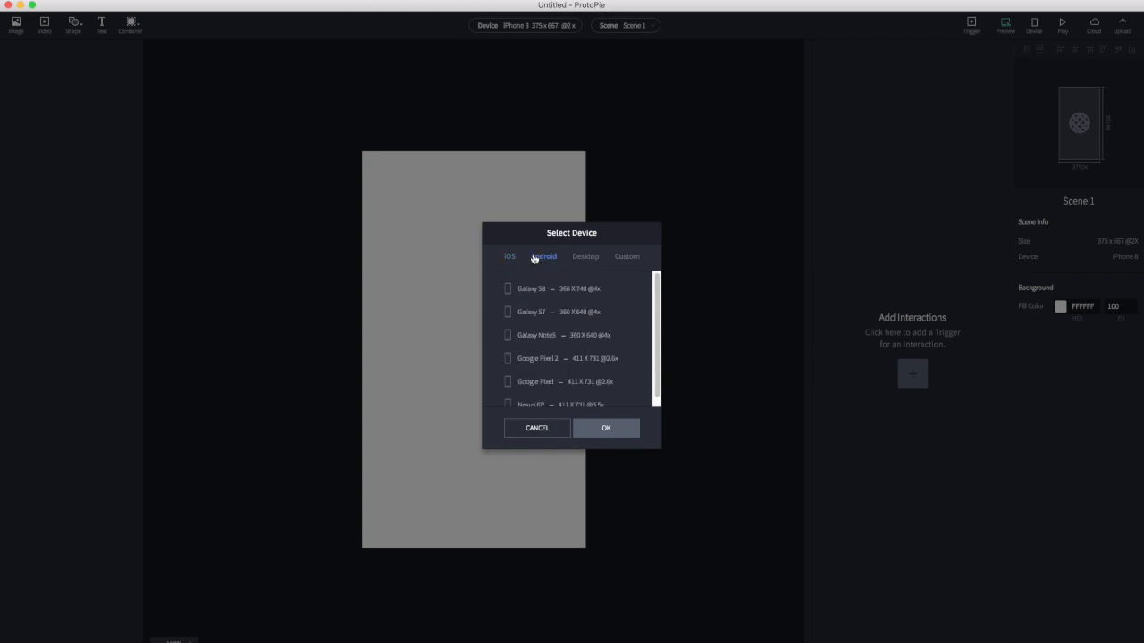
scroll(564, 313, down, 1)
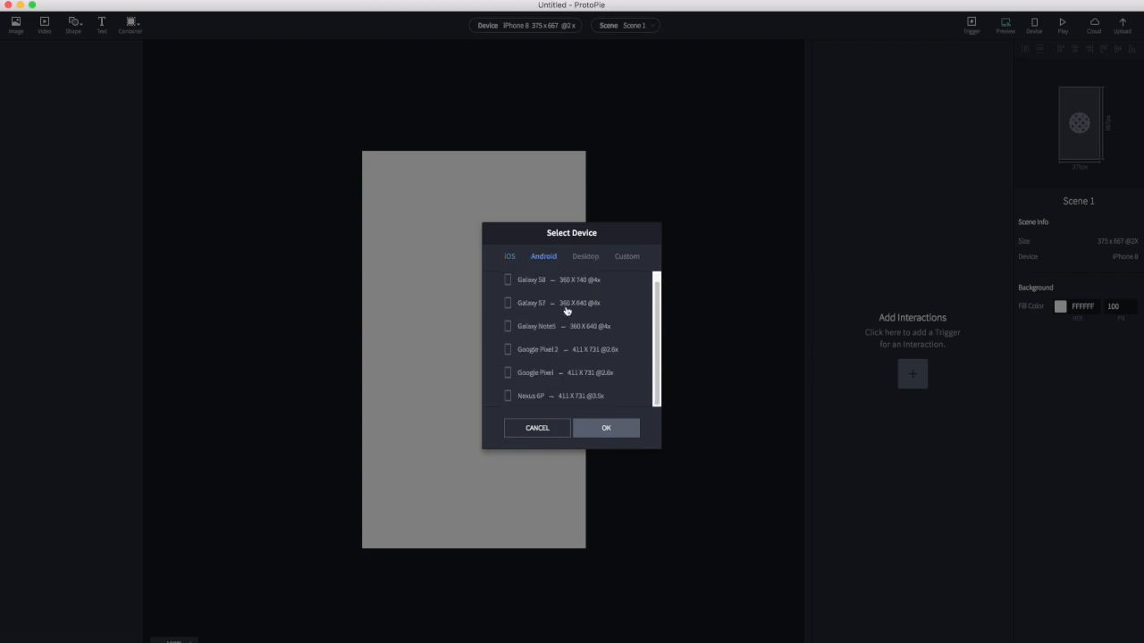
click(586, 260)
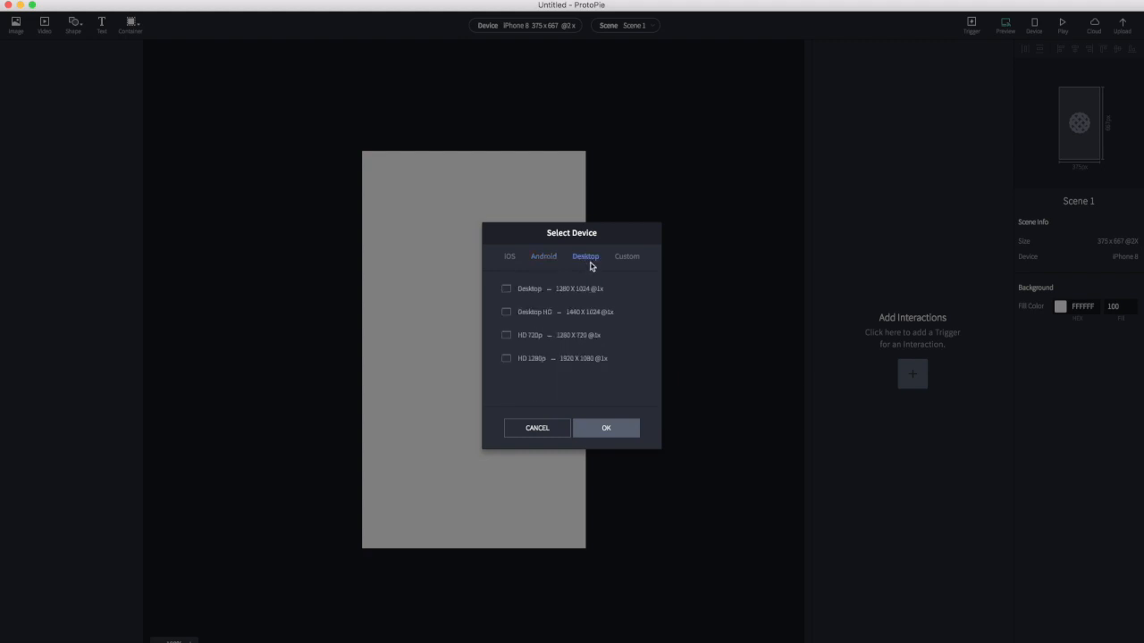
click(627, 262)
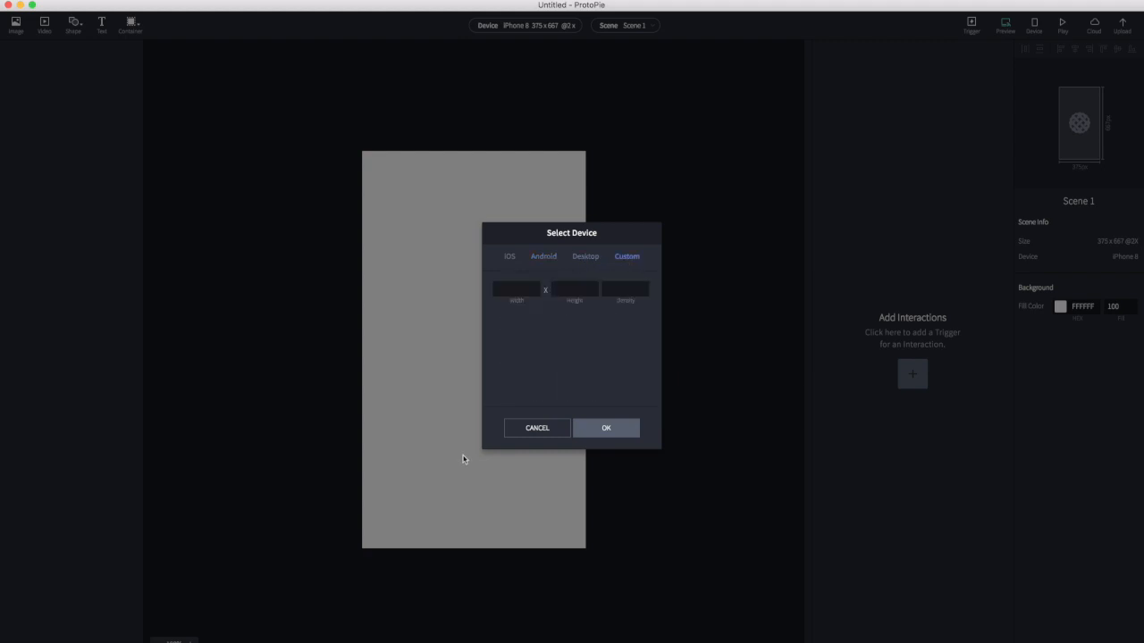
click(533, 429)
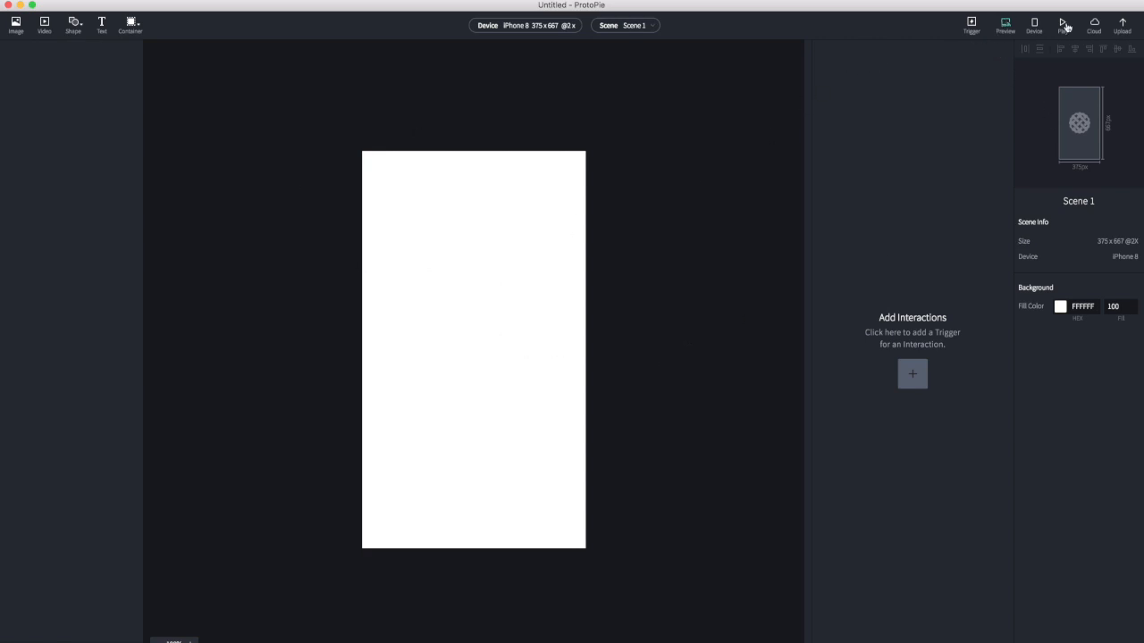
Bring up the preview window of the empty scene and reposition it beside the canvas
click(1005, 25)
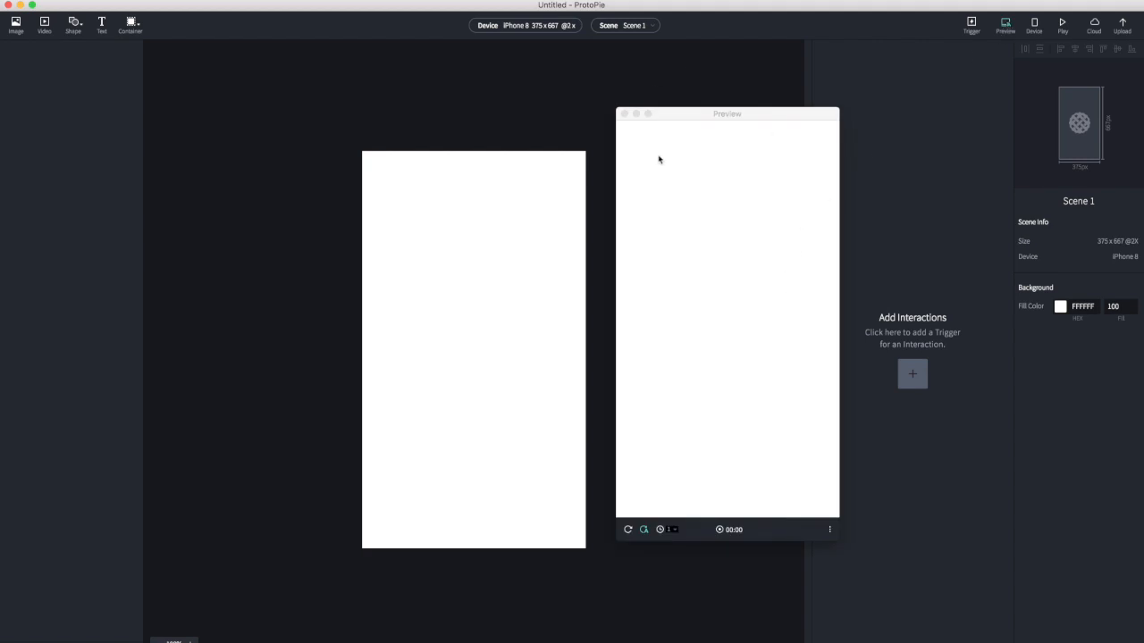
drag(675, 115, 742, 100)
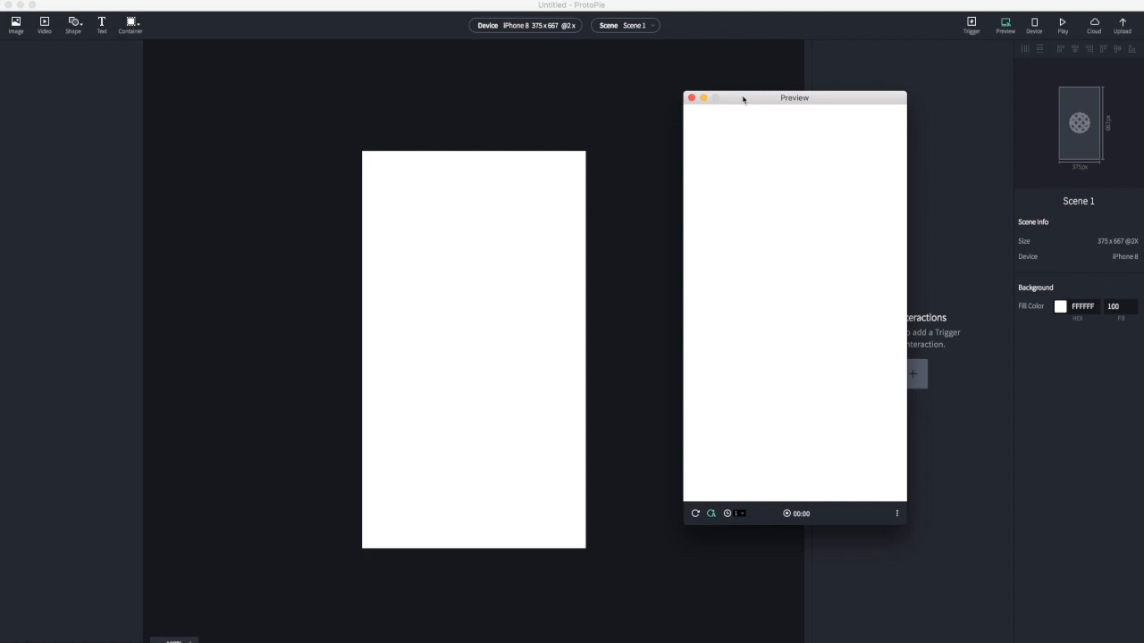
drag(742, 99, 712, 84)
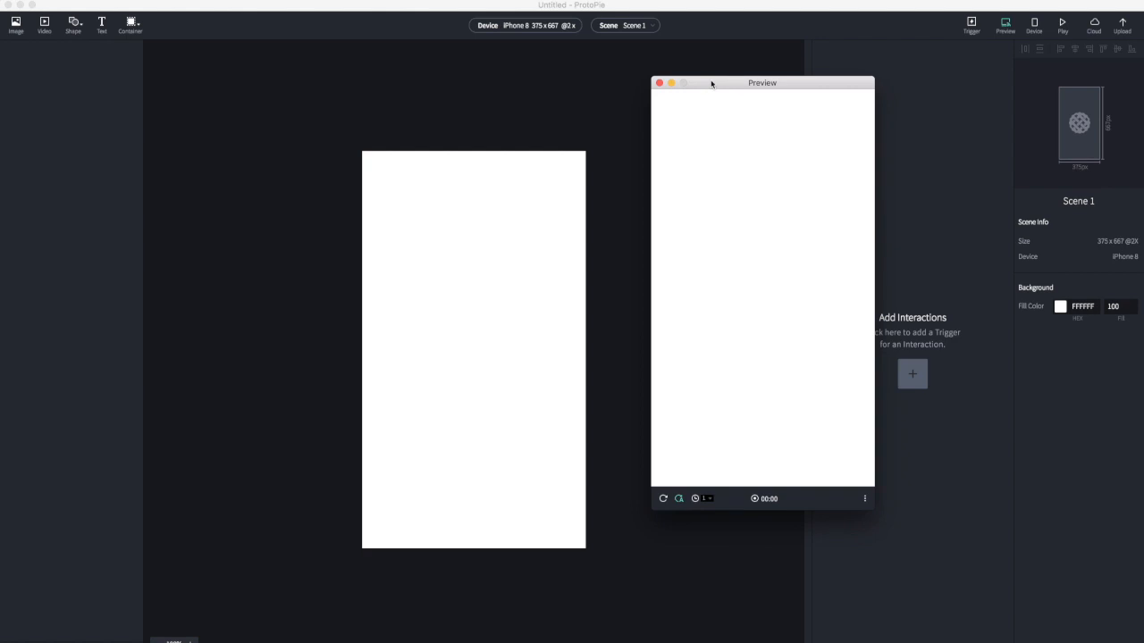
View the connection details and approved devices for running the pie on a phone, and close them
click(1035, 28)
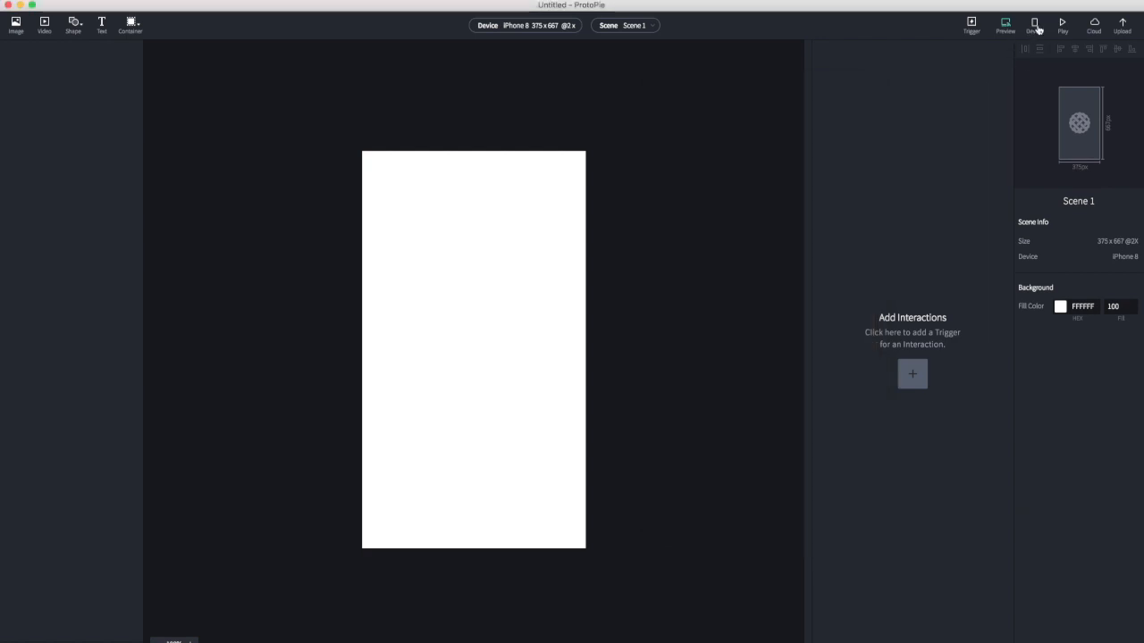
click(1036, 26)
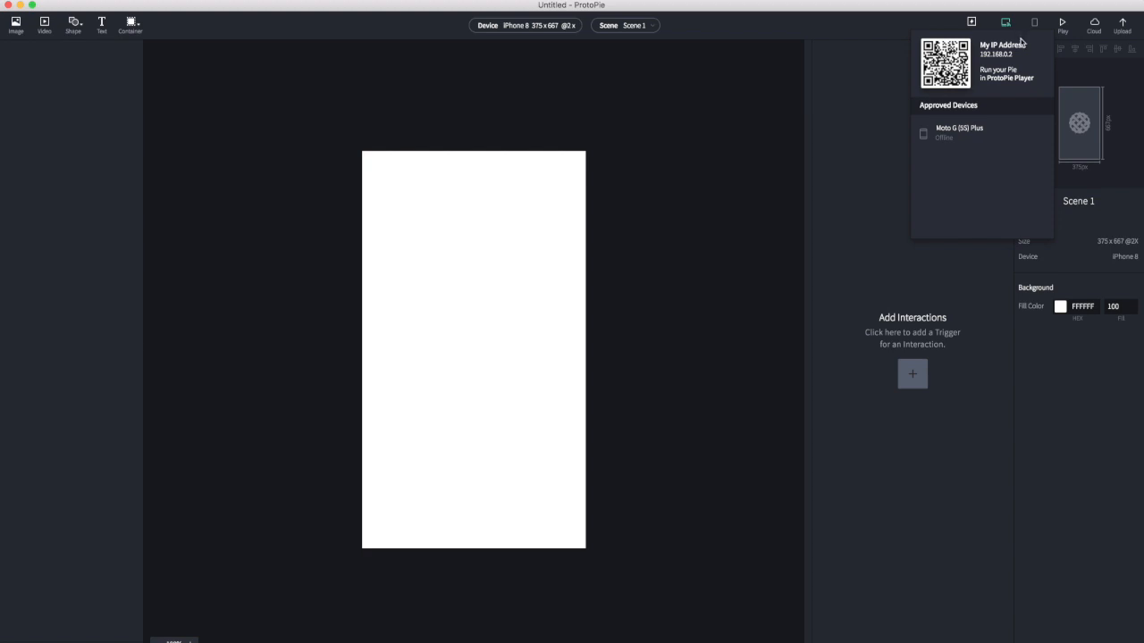
click(922, 22)
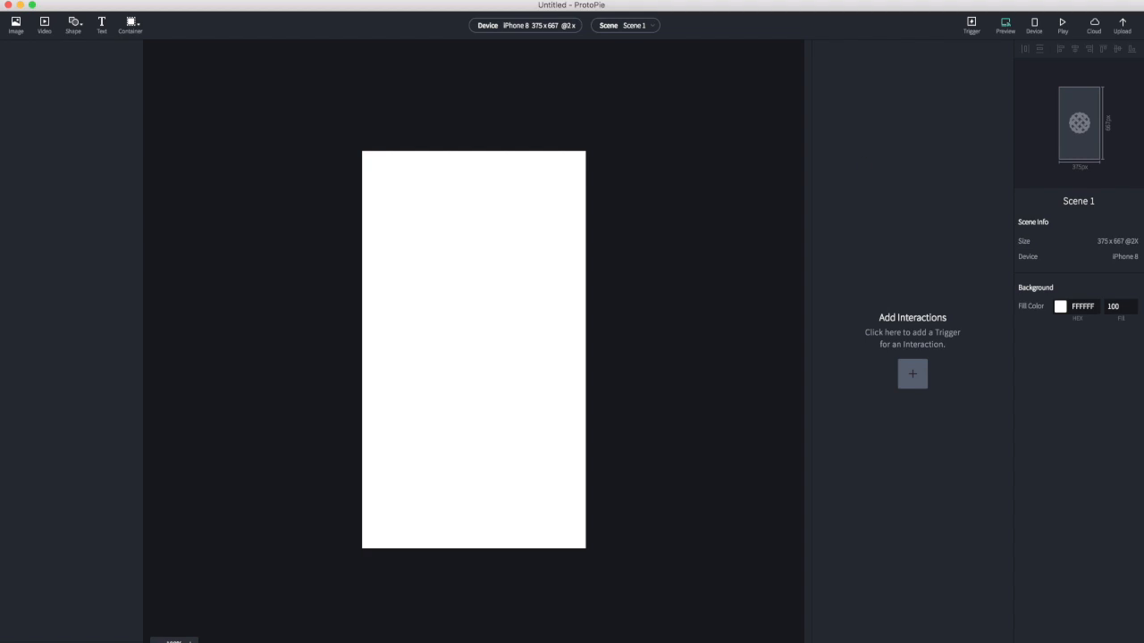
click(82, 0)
mouse_move(107, 106)
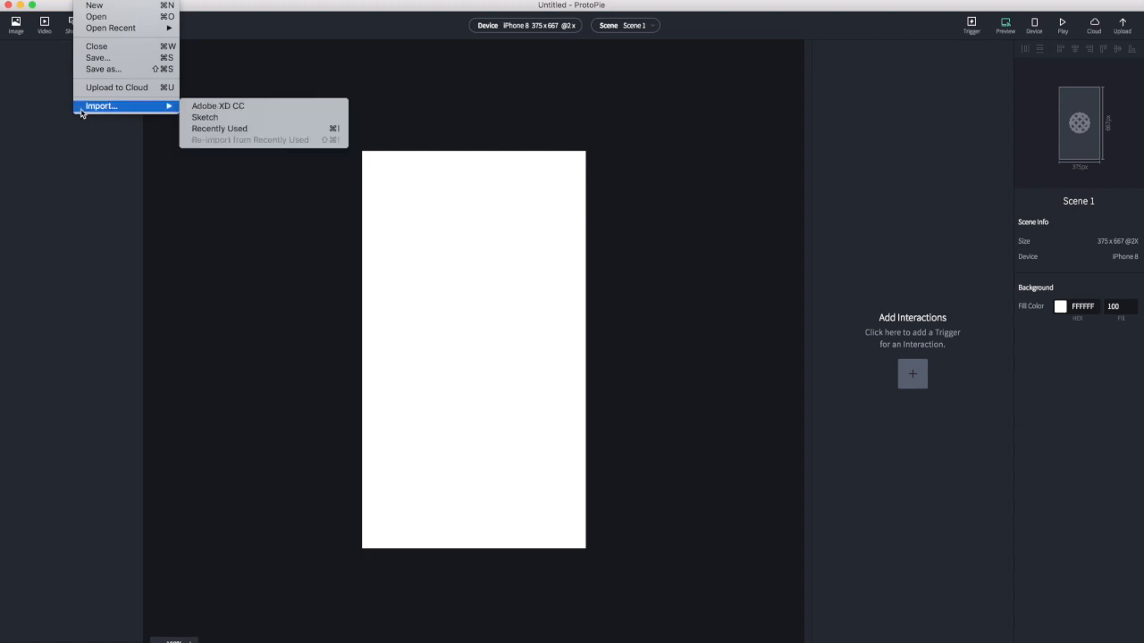
click(249, 121)
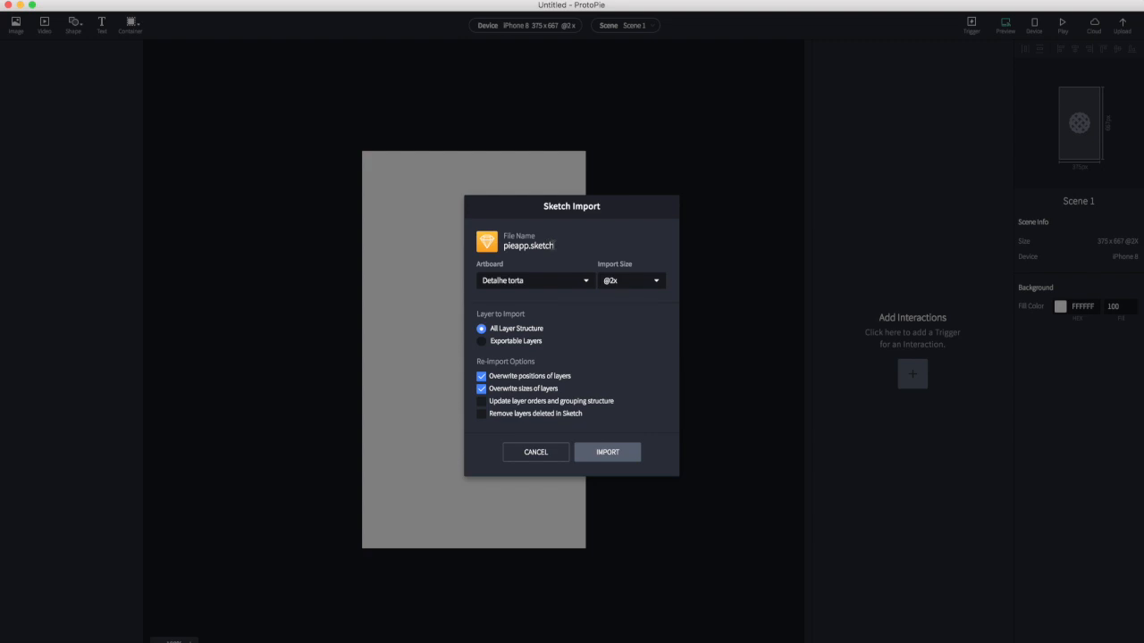
click(543, 282)
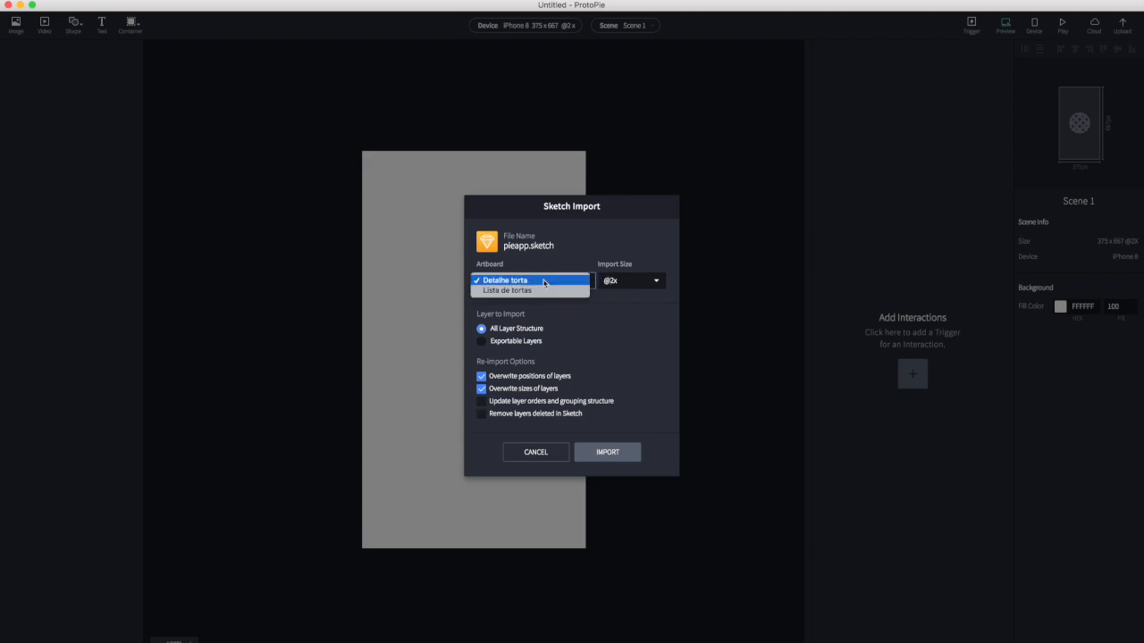
click(584, 259)
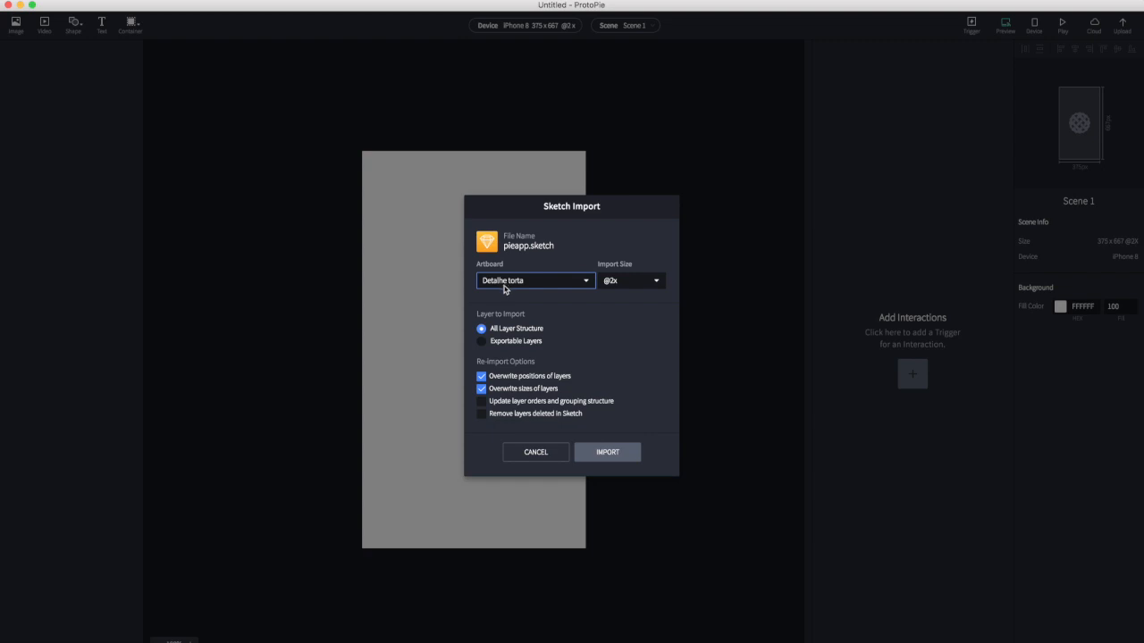
click(497, 286)
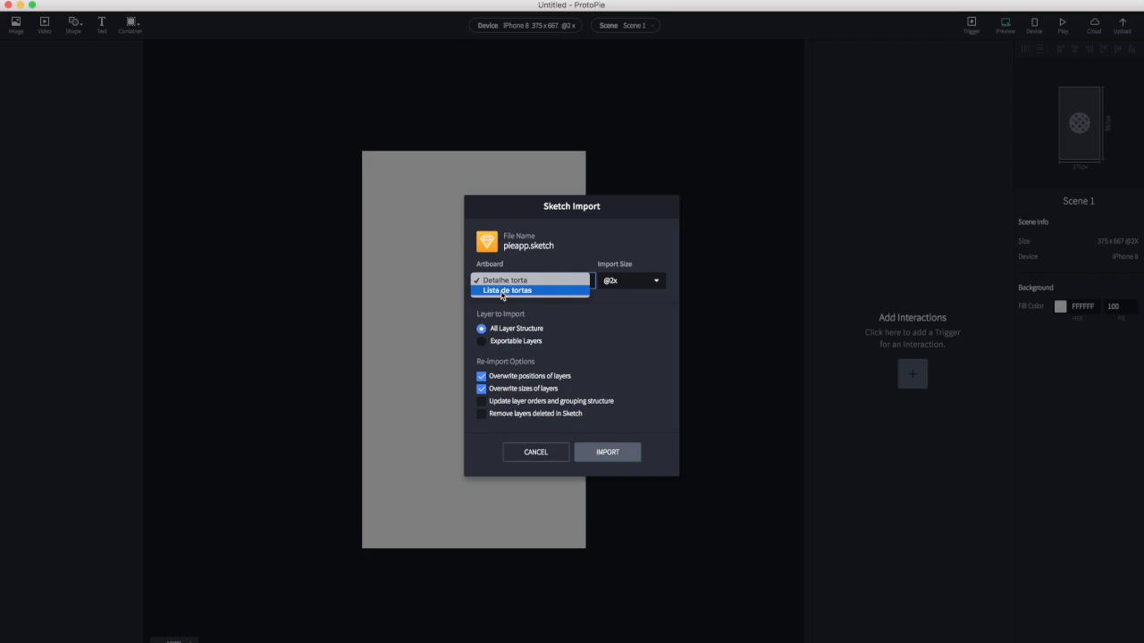
click(502, 292)
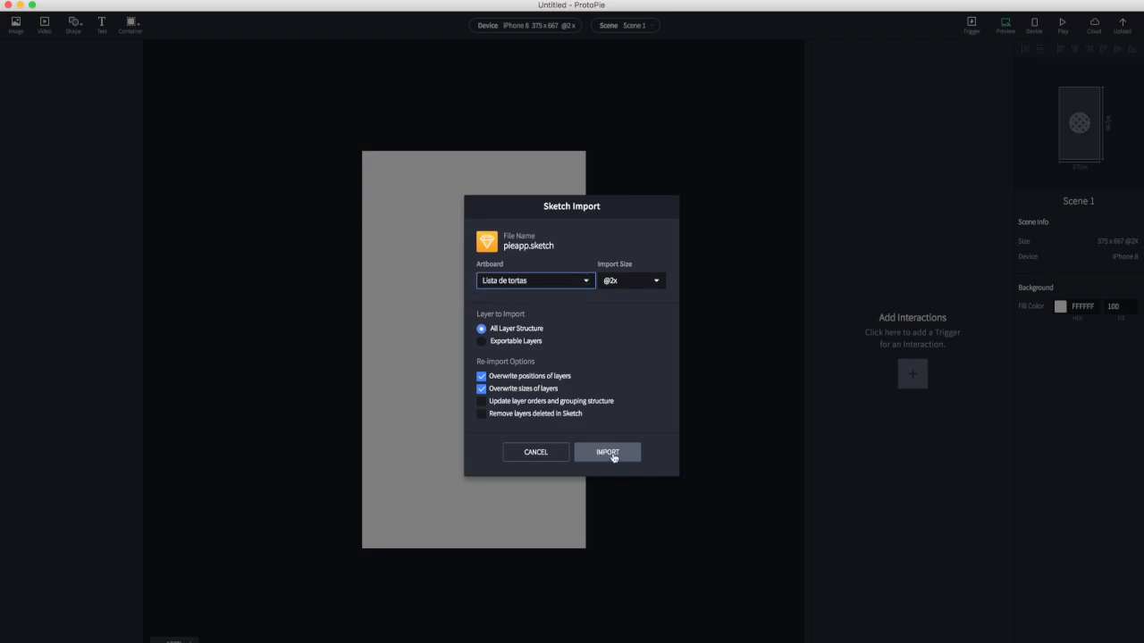
click(611, 454)
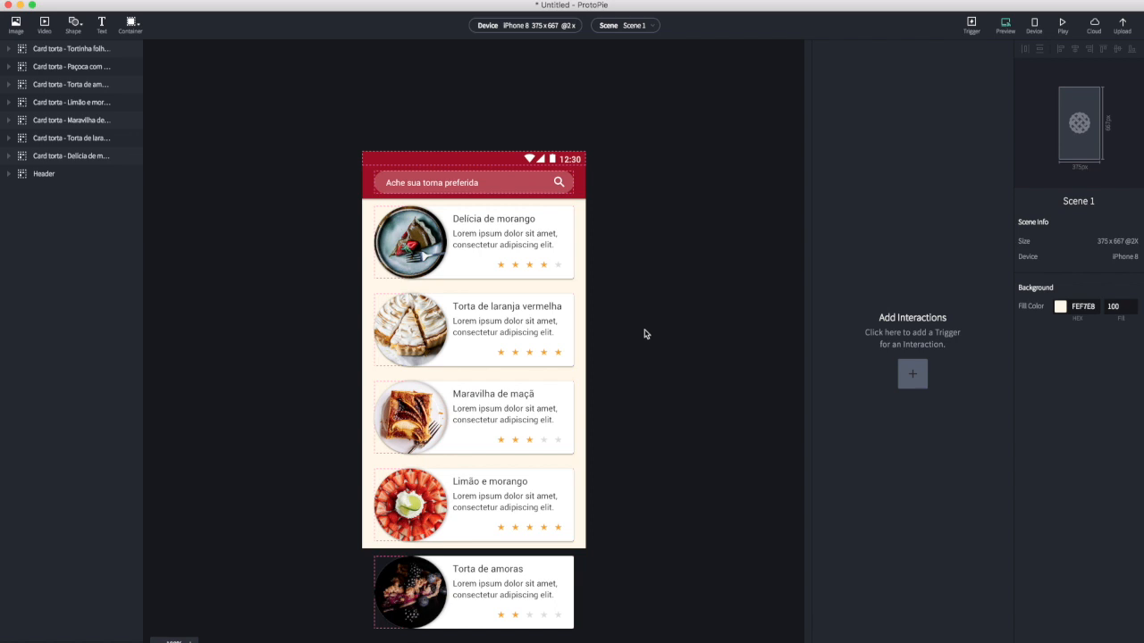
Examine the imported pie cards that extend below the scene and check the scene in the preview window
drag(635, 372, 620, 98)
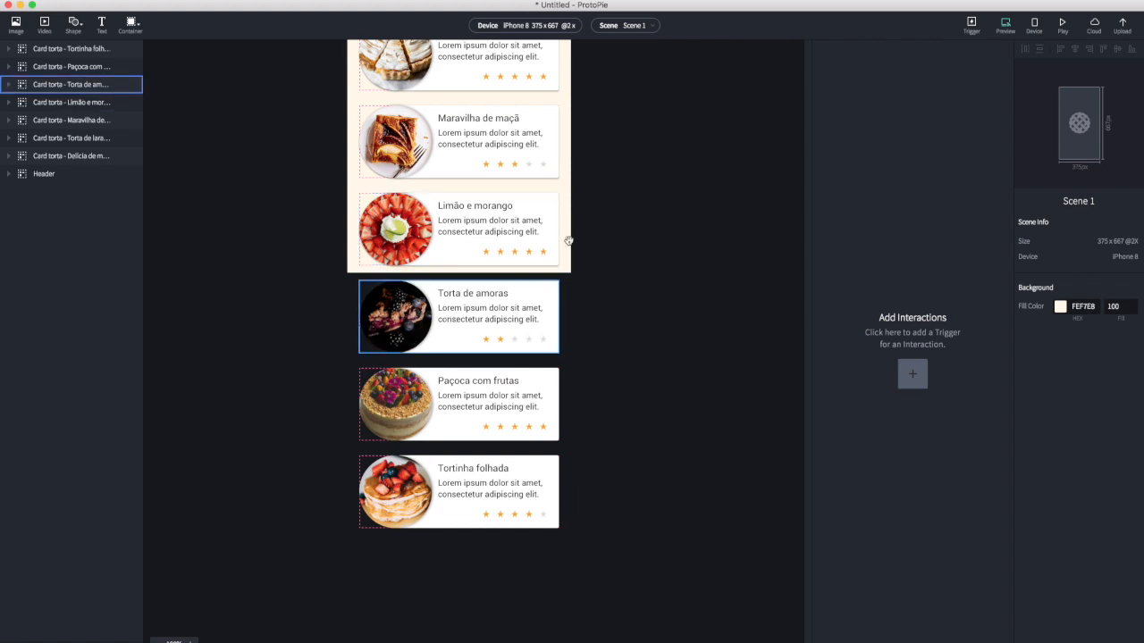
drag(600, 239, 587, 325)
scroll(594, 349, up, 5)
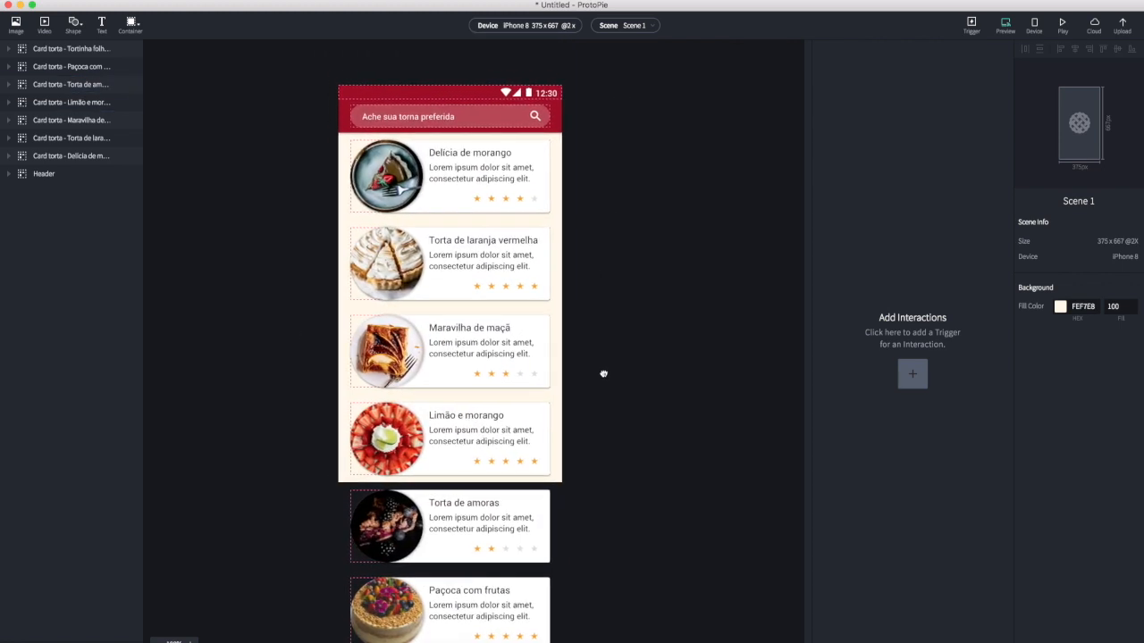
drag(604, 372, 609, 373)
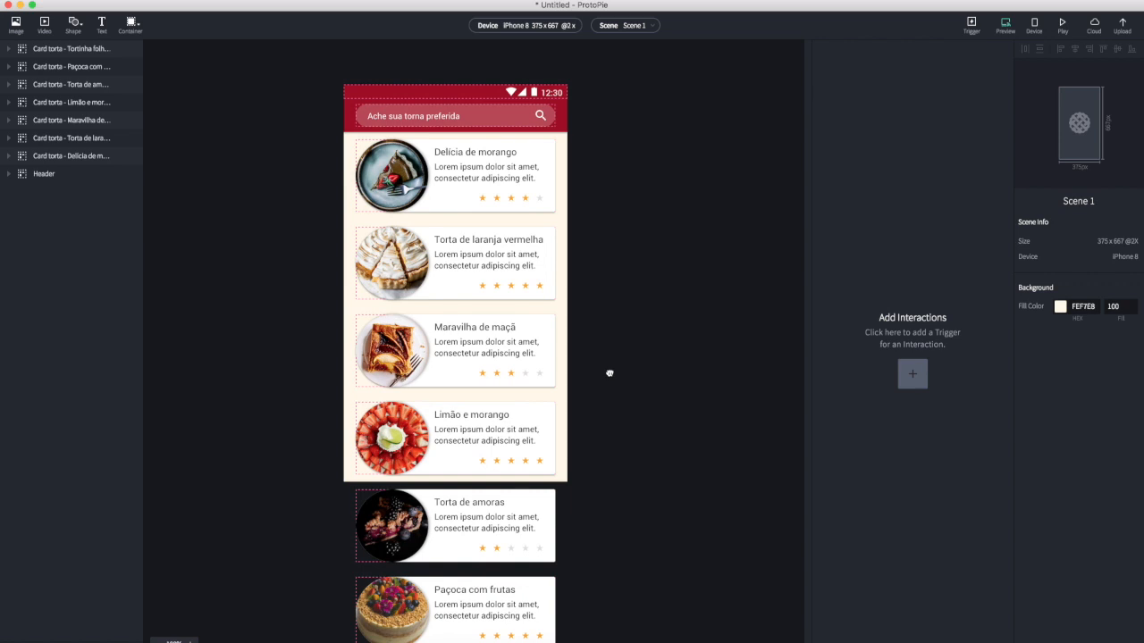
click(1005, 24)
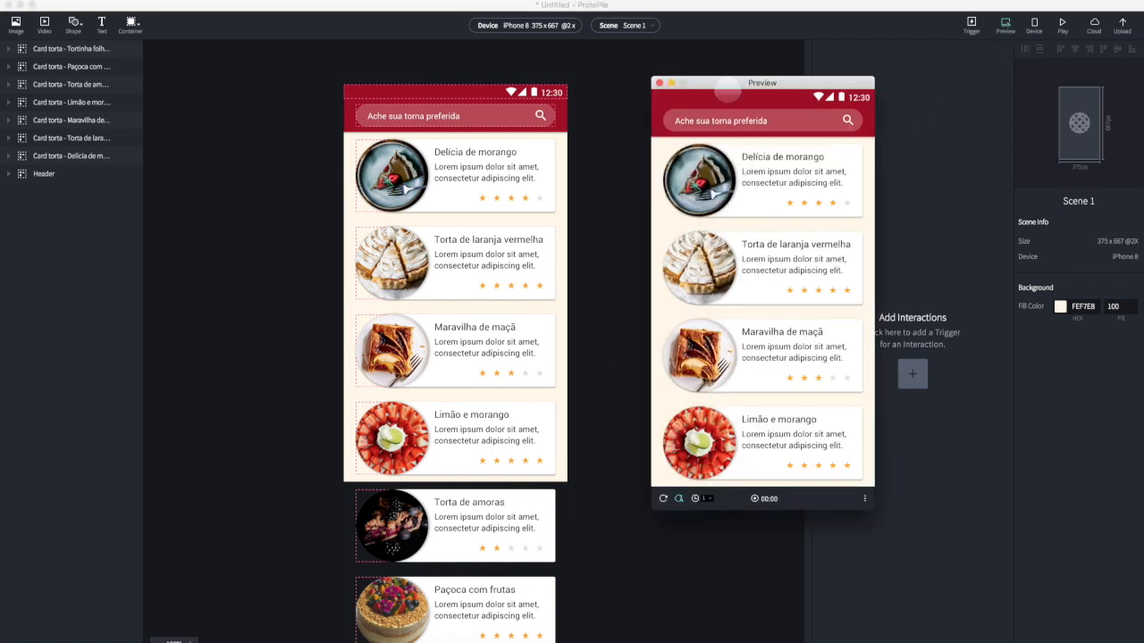
drag(727, 89, 695, 87)
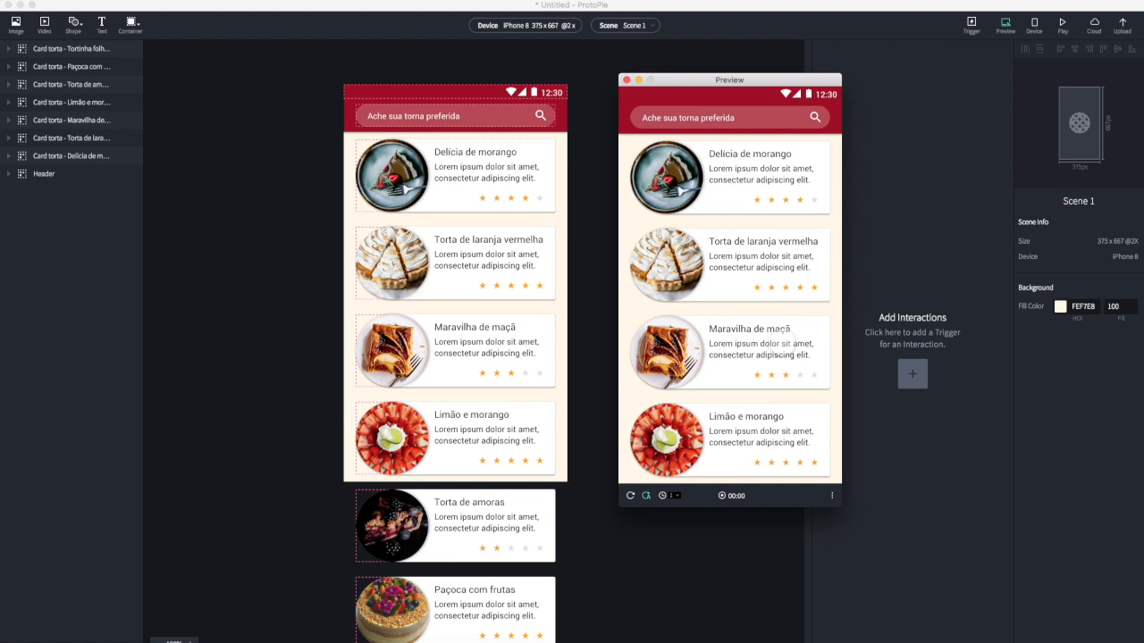
click(276, 149)
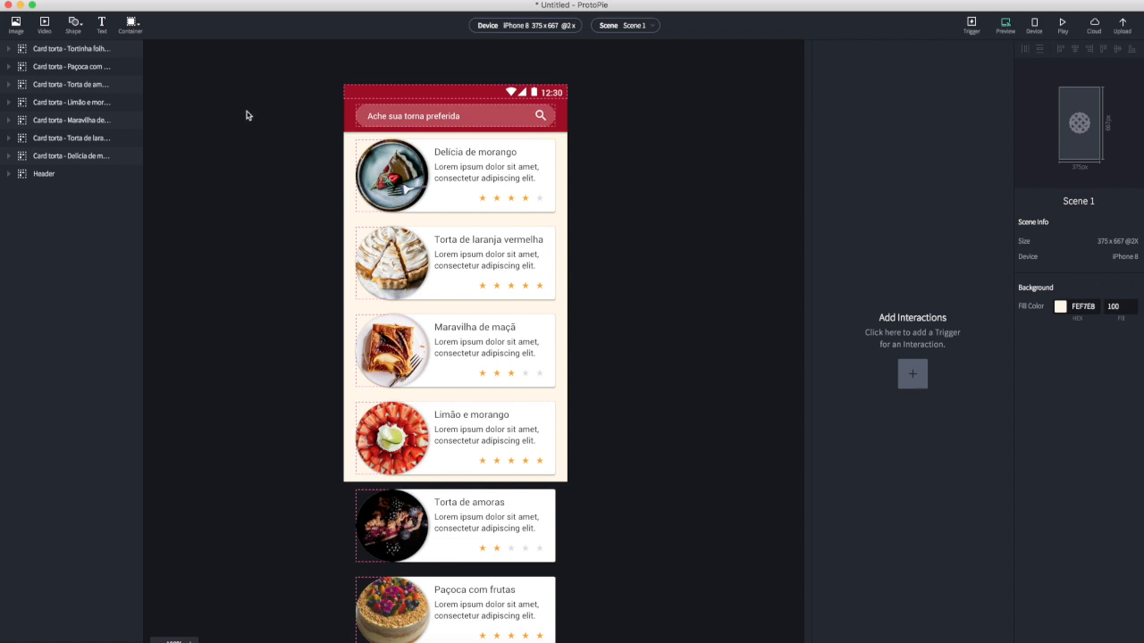
Add a scroll container below the header at position 0, 80, sized 375 x 587 to cover the card area
click(138, 29)
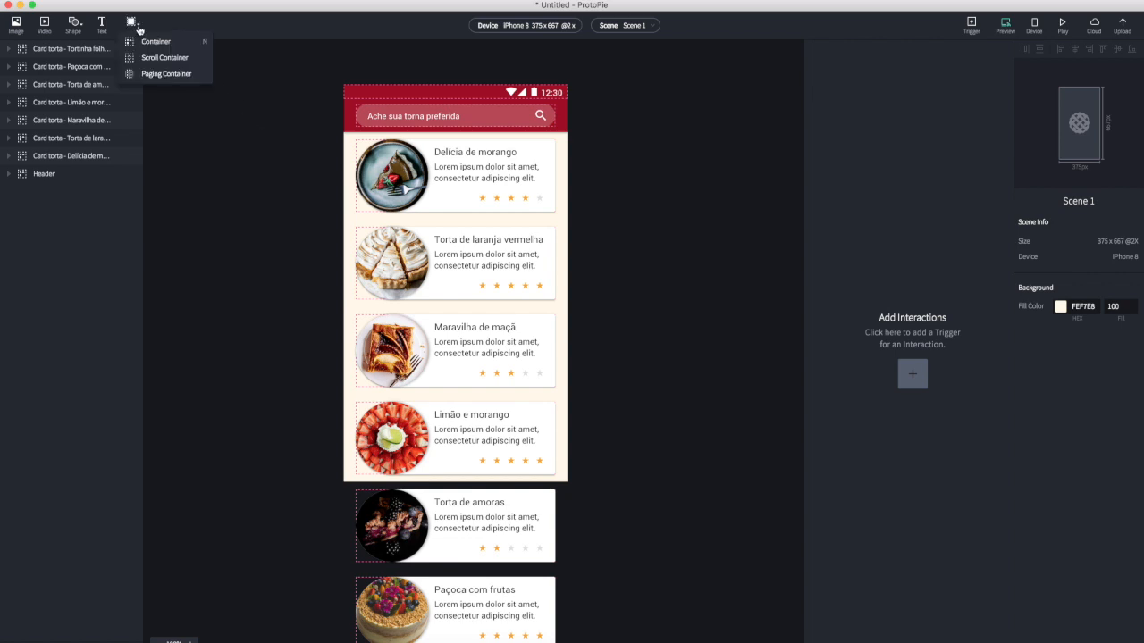
click(160, 64)
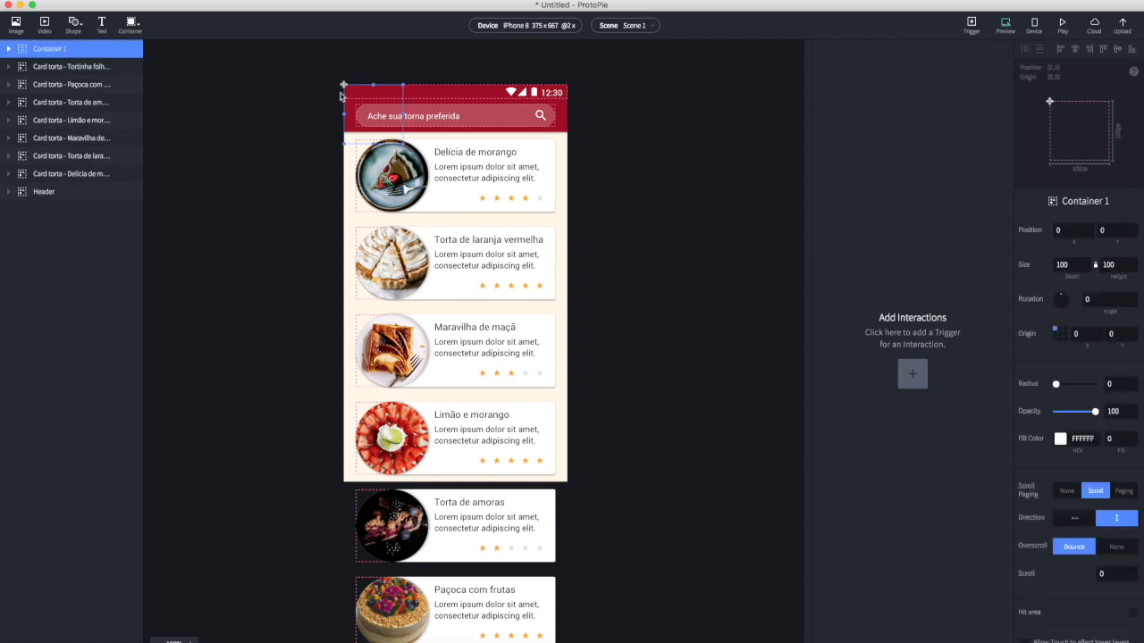
drag(342, 87, 393, 483)
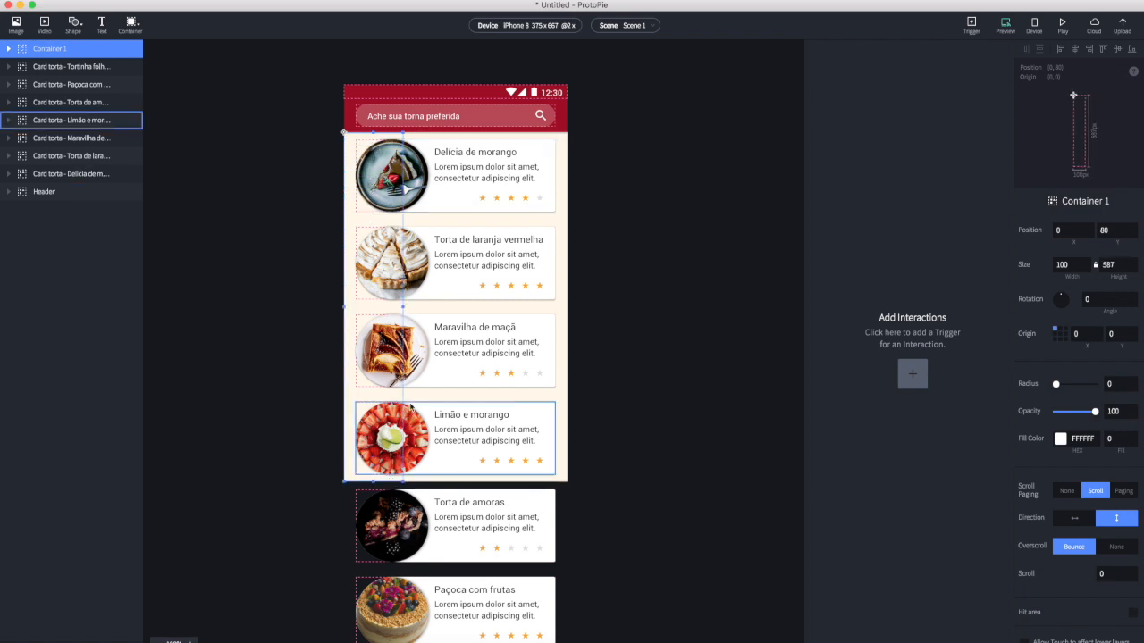
drag(404, 306, 568, 298)
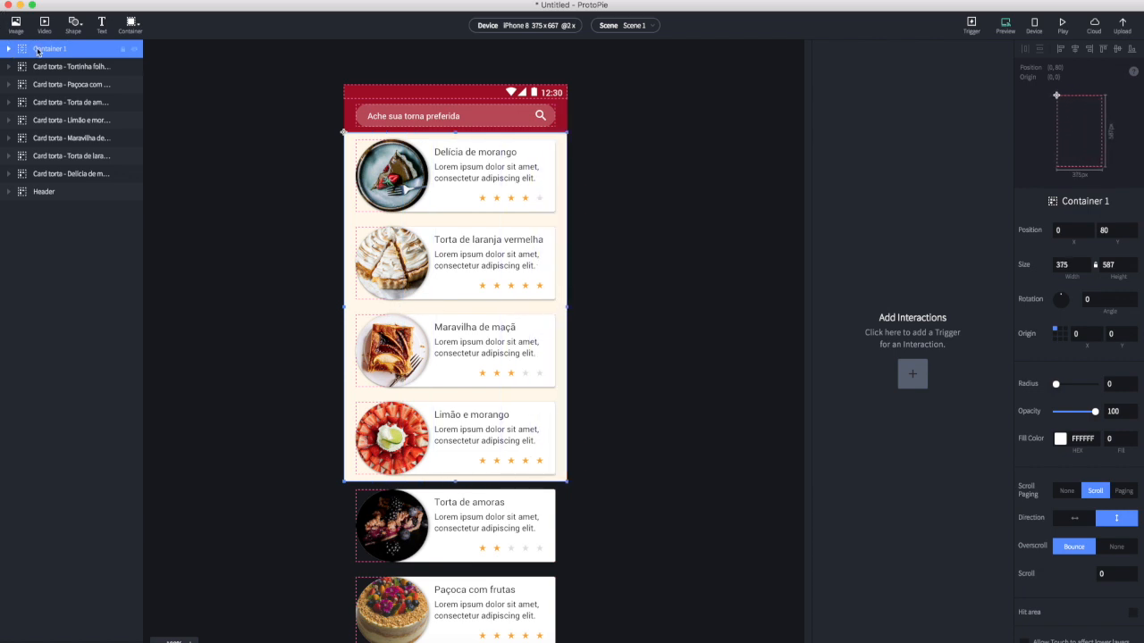
Rename the container layer as Scroll Container 1
double_click(40, 51)
click(43, 49)
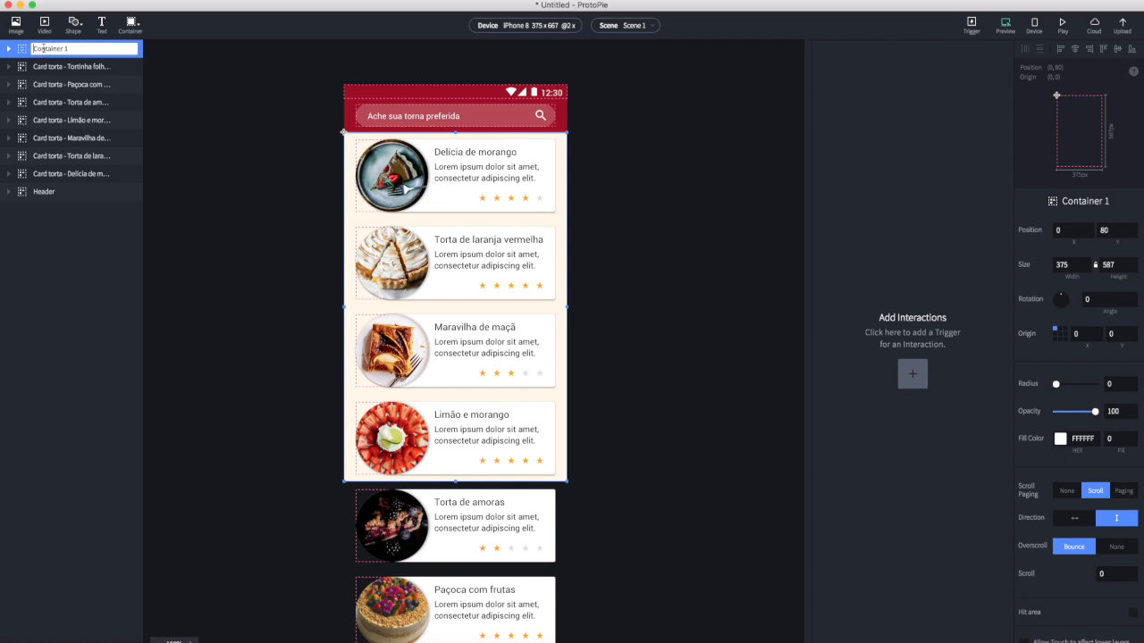
text(Scroll)
key(Return)
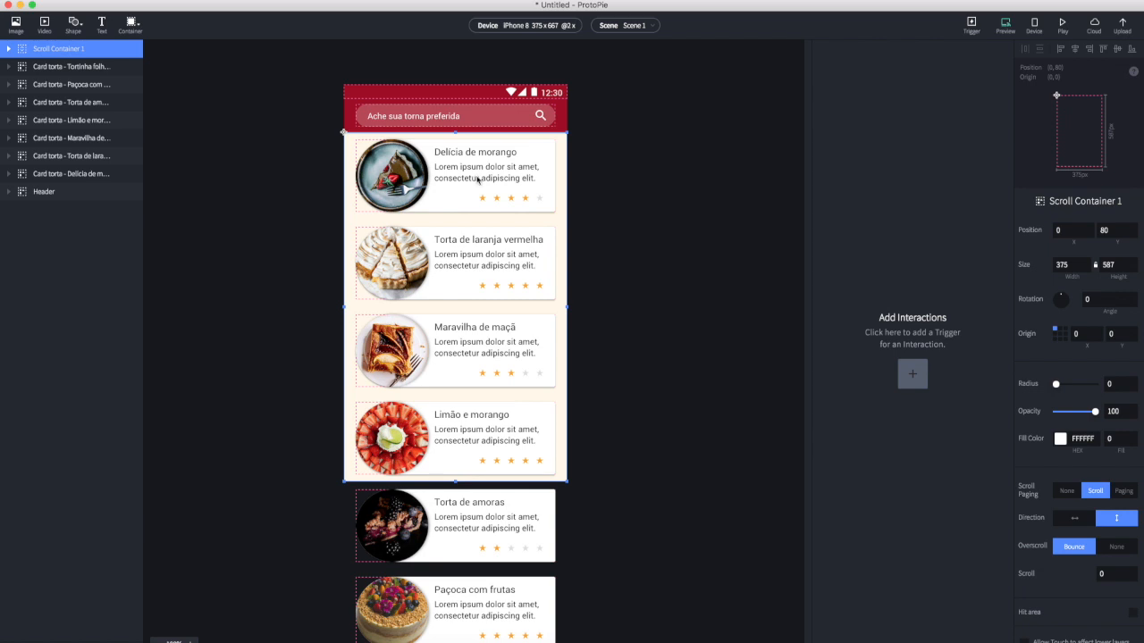
Move all seven pie card layers, from Tortinha folhada to Delícia de morango, into Scroll Container 1
click(48, 69)
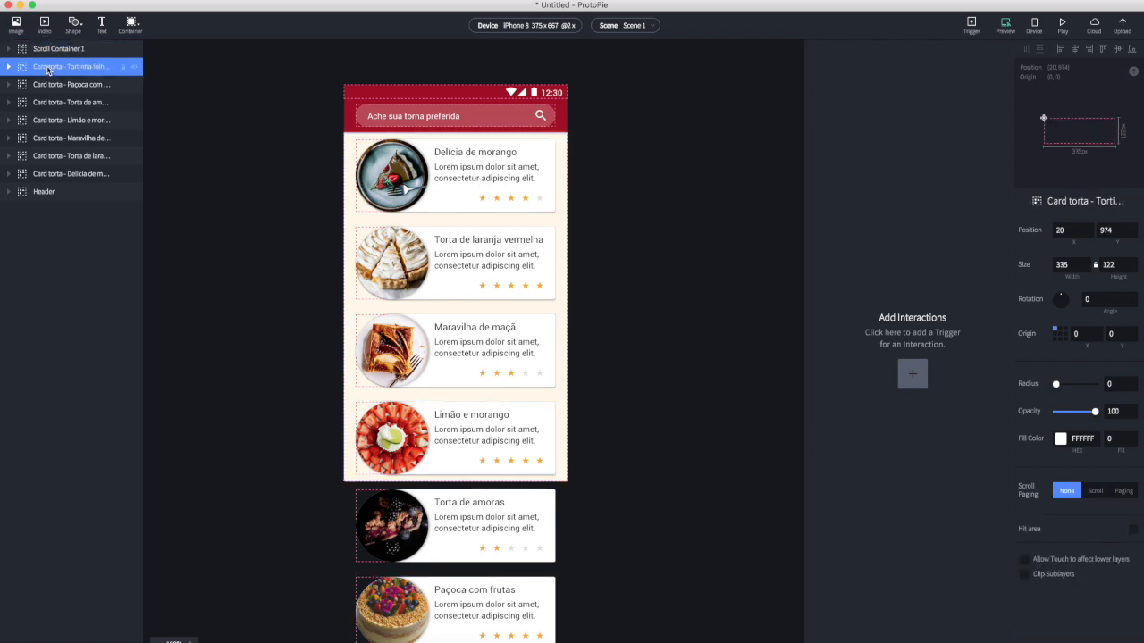
shift+click(50, 172)
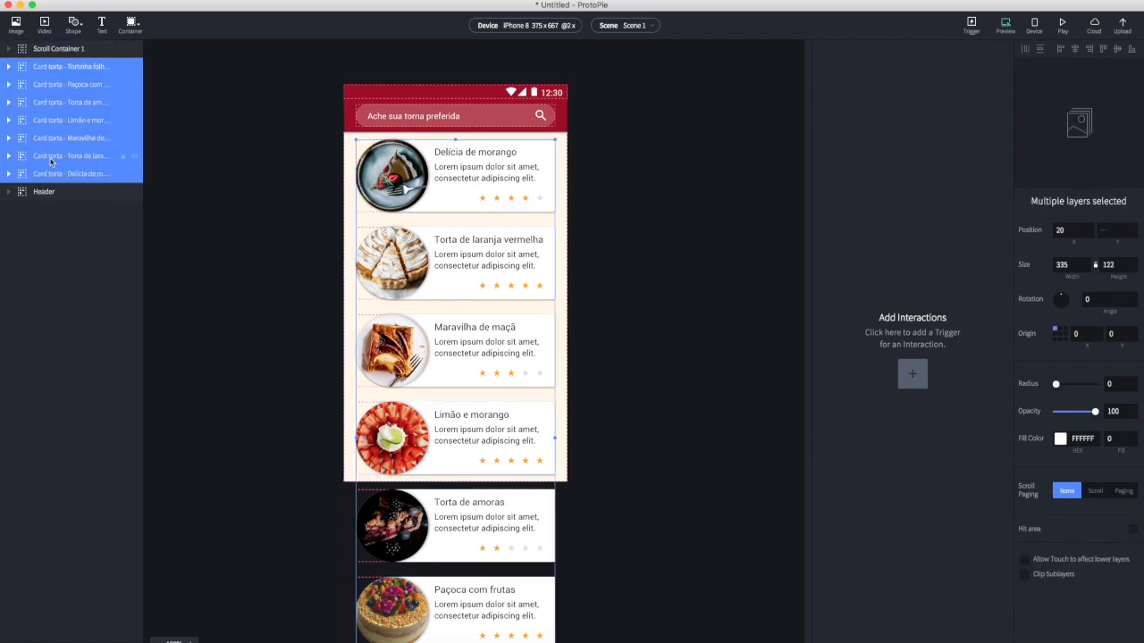
drag(36, 70, 37, 50)
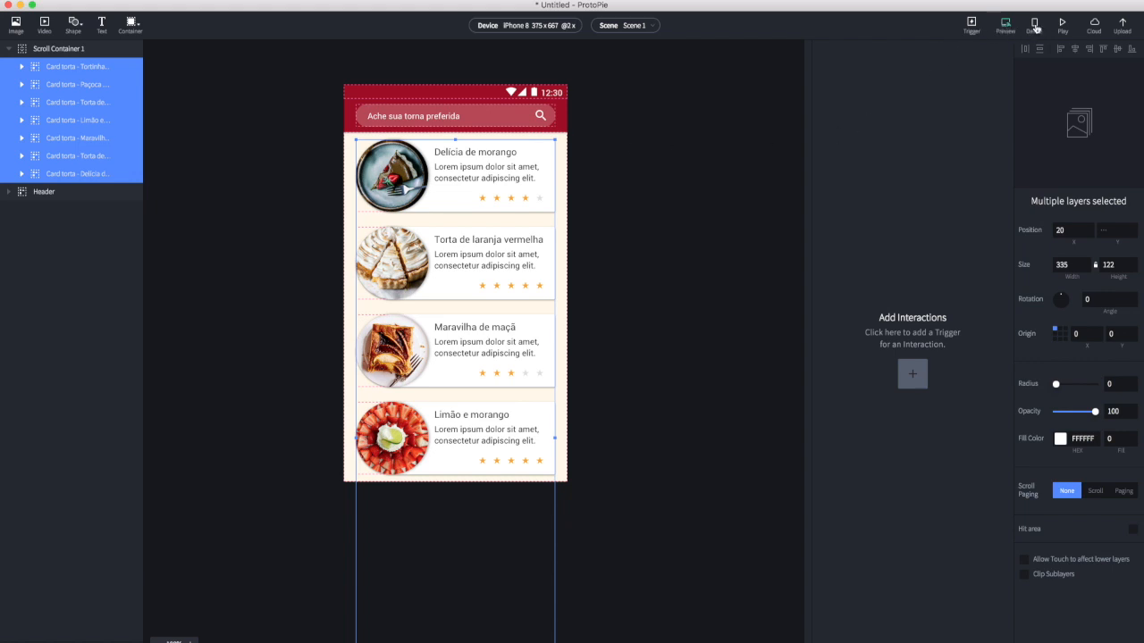
Test the vertical scrolling of the pie list in the preview window, up and down to both ends
click(1005, 28)
drag(711, 361, 745, 518)
drag(753, 421, 748, 132)
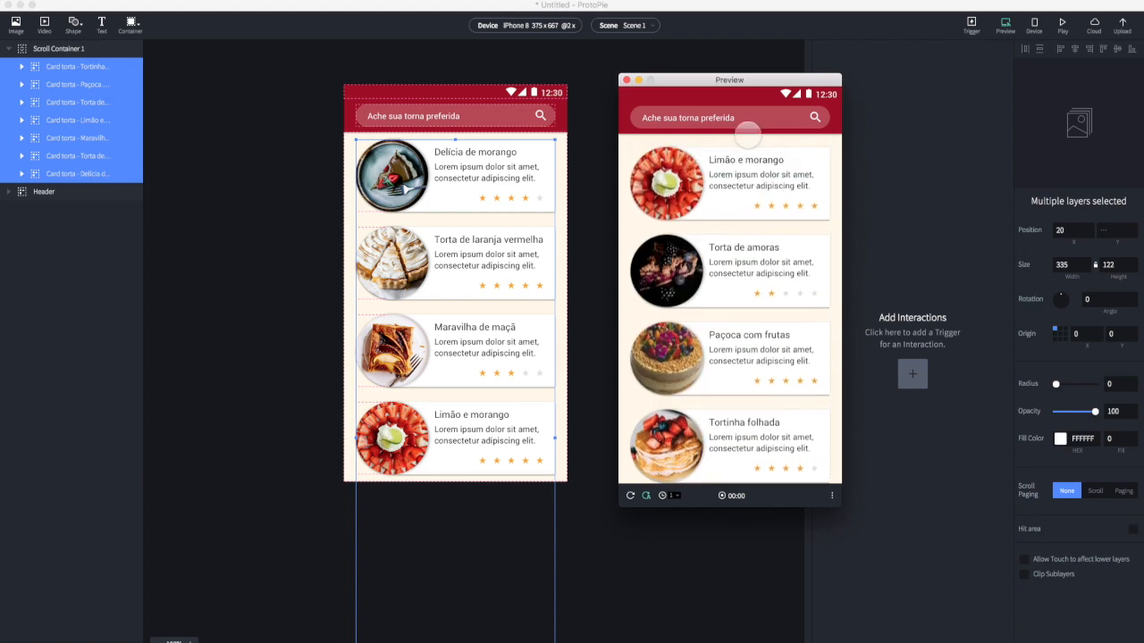
drag(733, 180, 741, 447)
drag(732, 263, 737, 107)
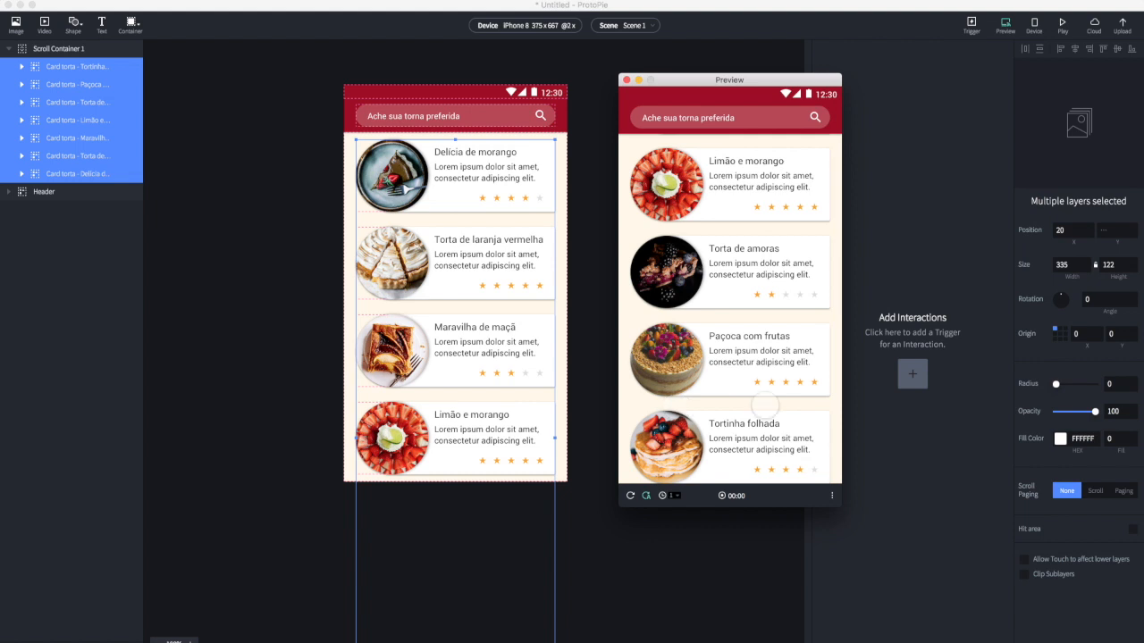
click(462, 360)
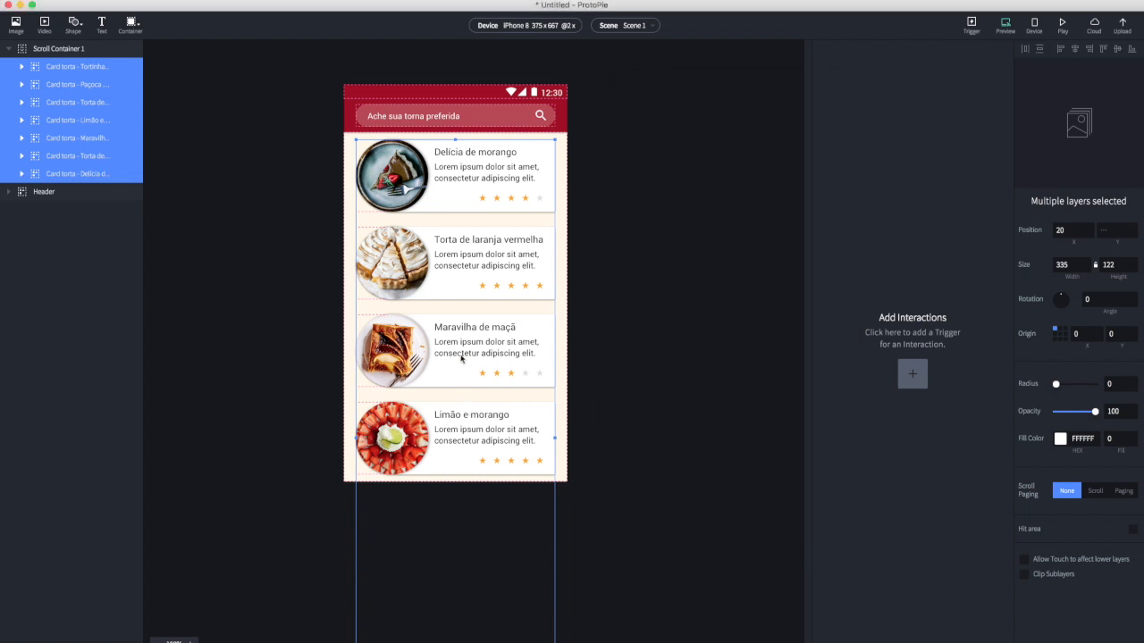
Extend the lower edge of the Tortinha folhada card container in Scroll Container 1 to a height of 142
click(66, 268)
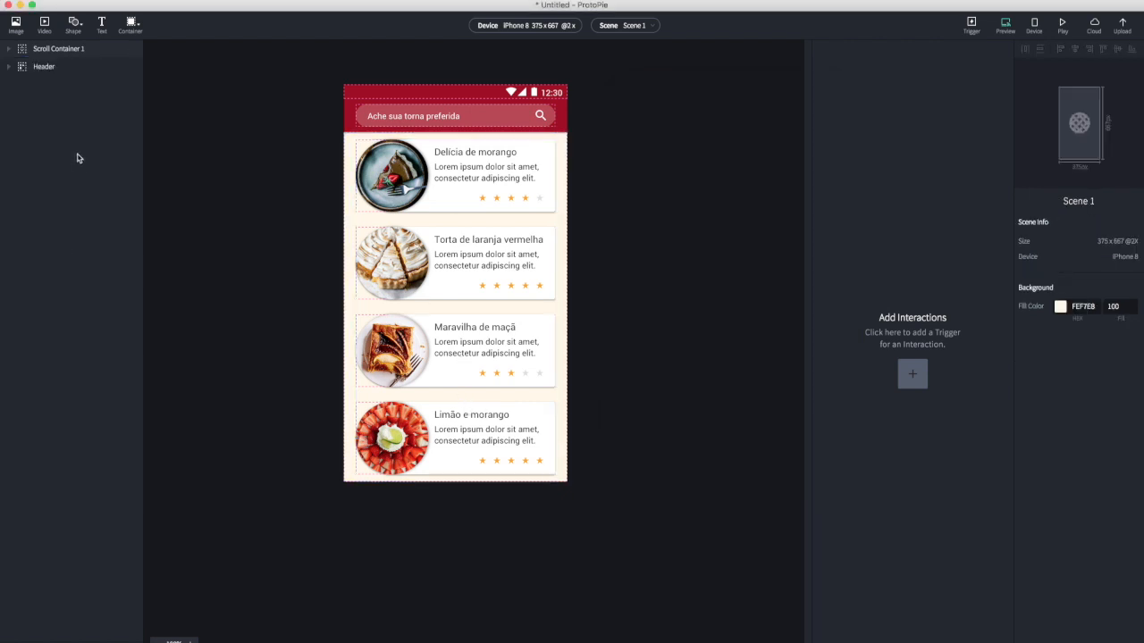
click(8, 49)
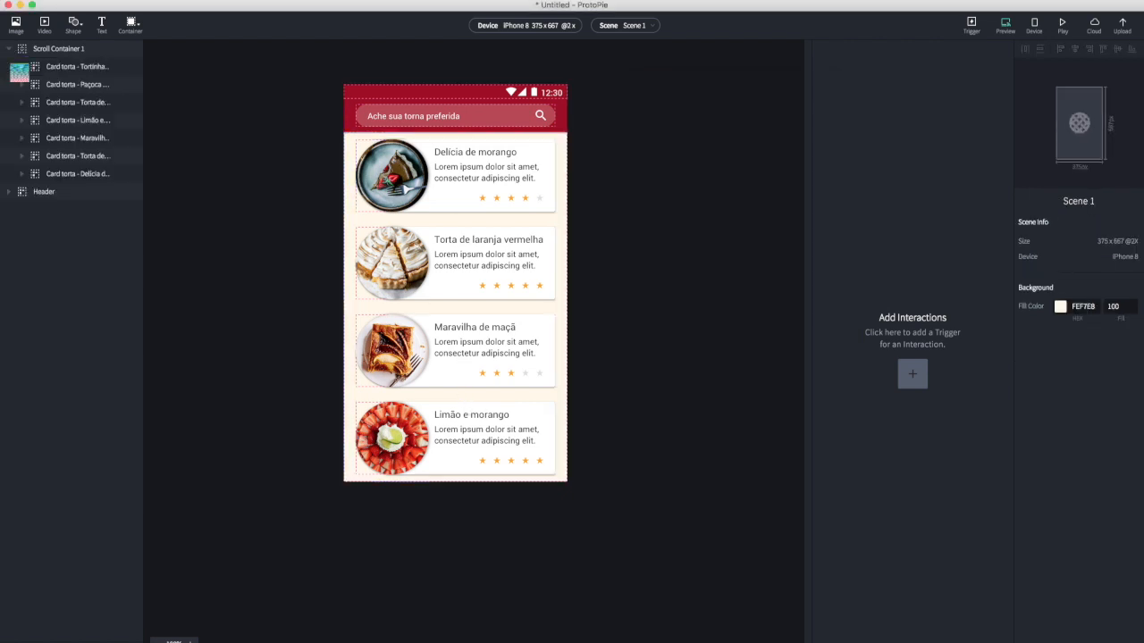
click(74, 68)
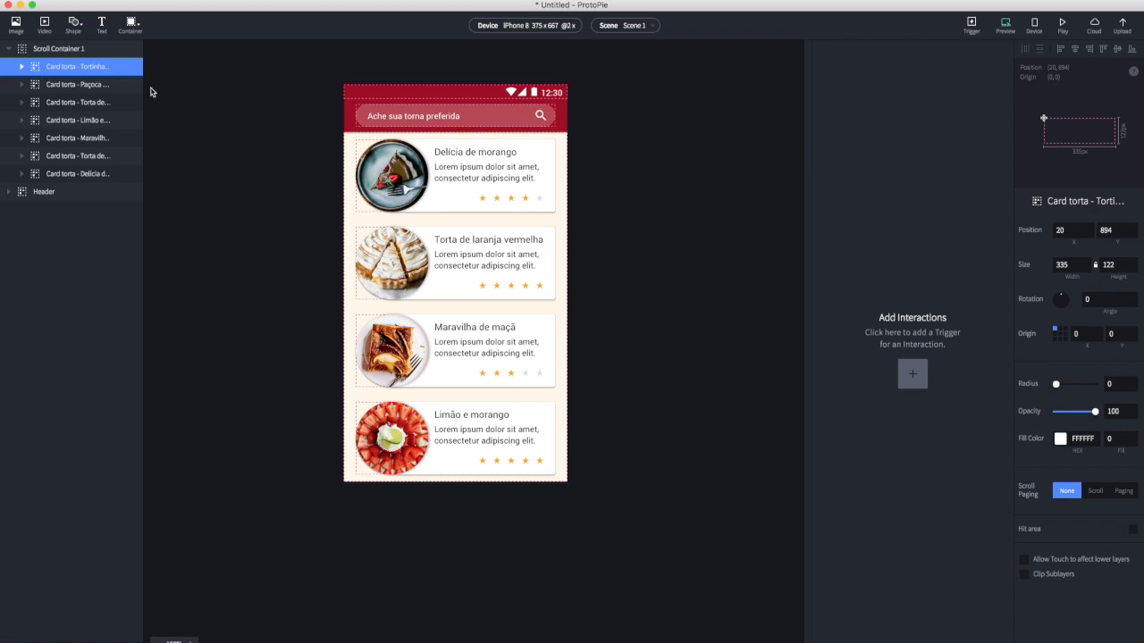
drag(144, 102, 162, 104)
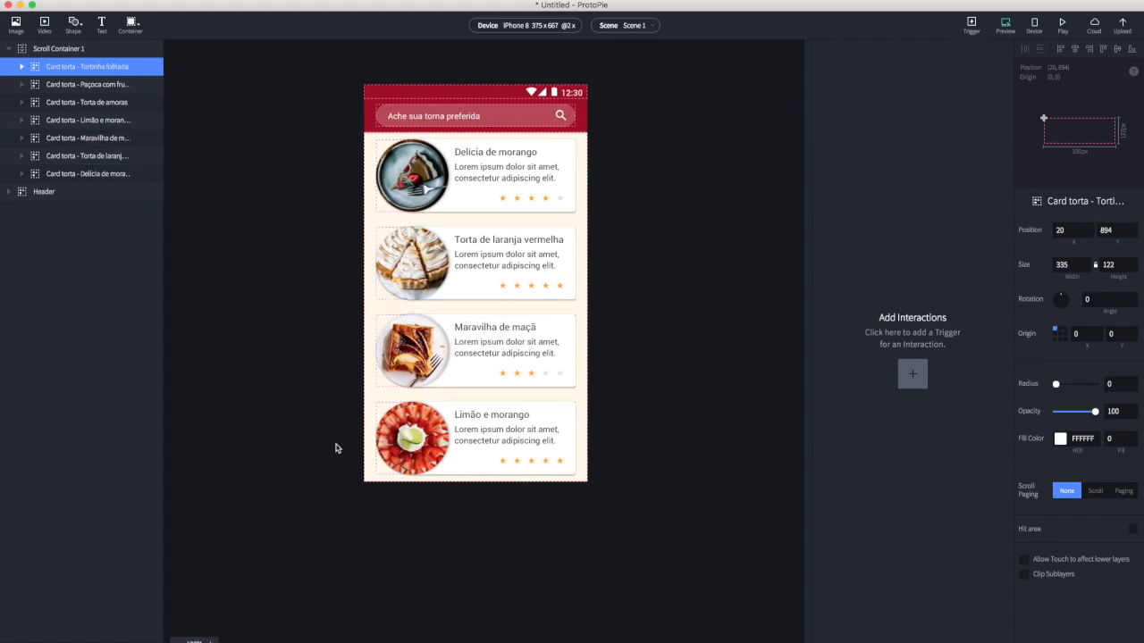
drag(299, 345, 286, 108)
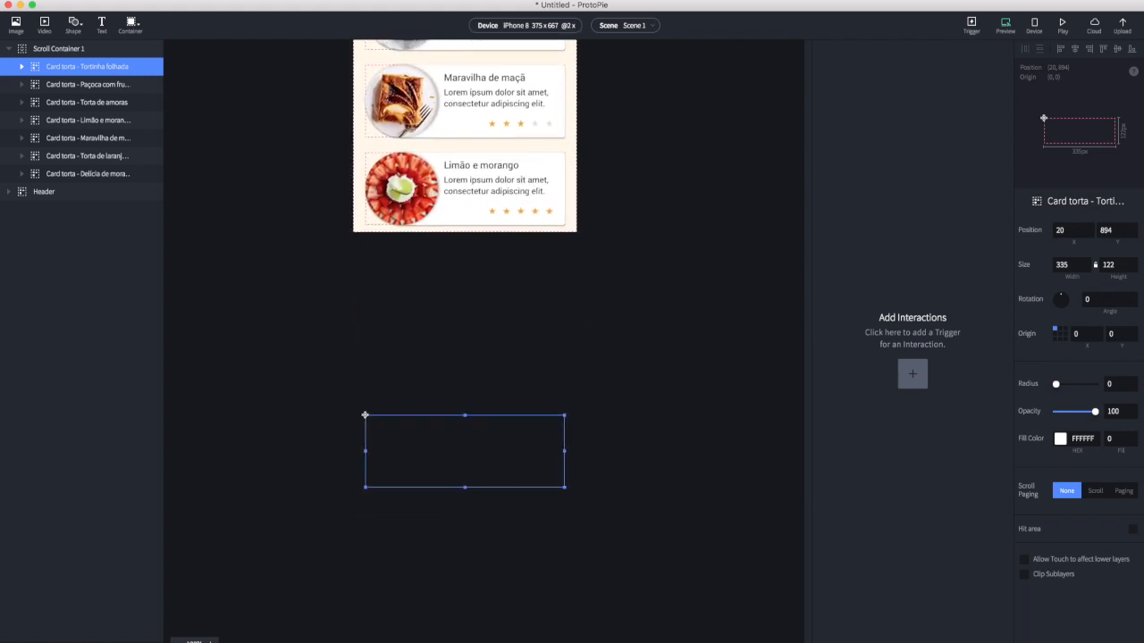
drag(462, 488, 466, 503)
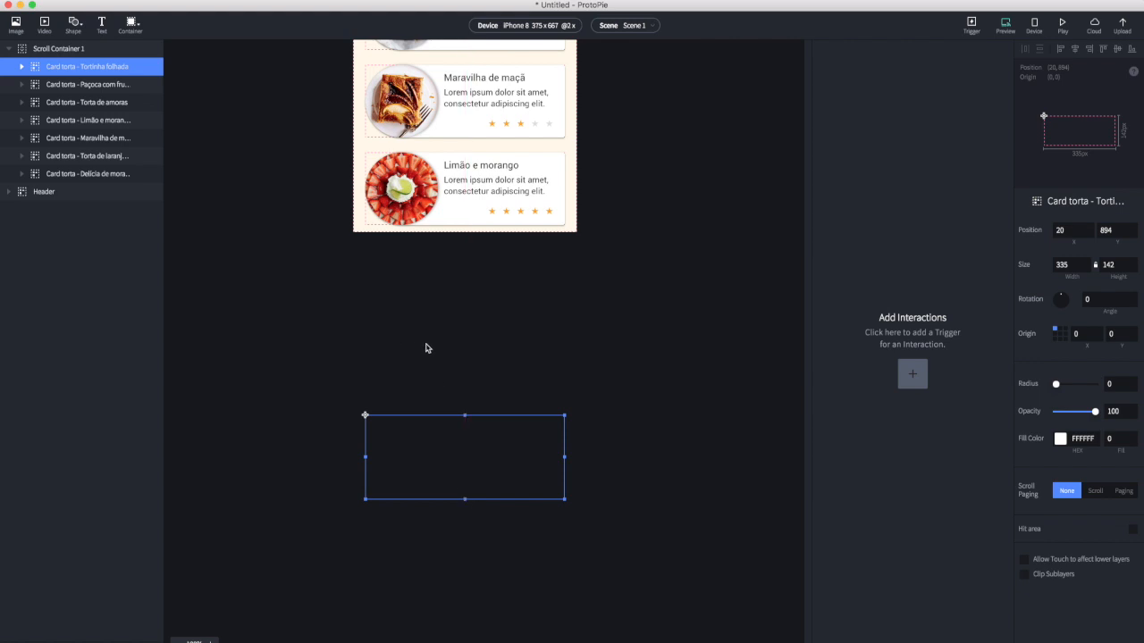
Try extending the Maravilha de maçã card container to a height of 147 and undo the resize
click(451, 103)
drag(464, 136, 464, 152)
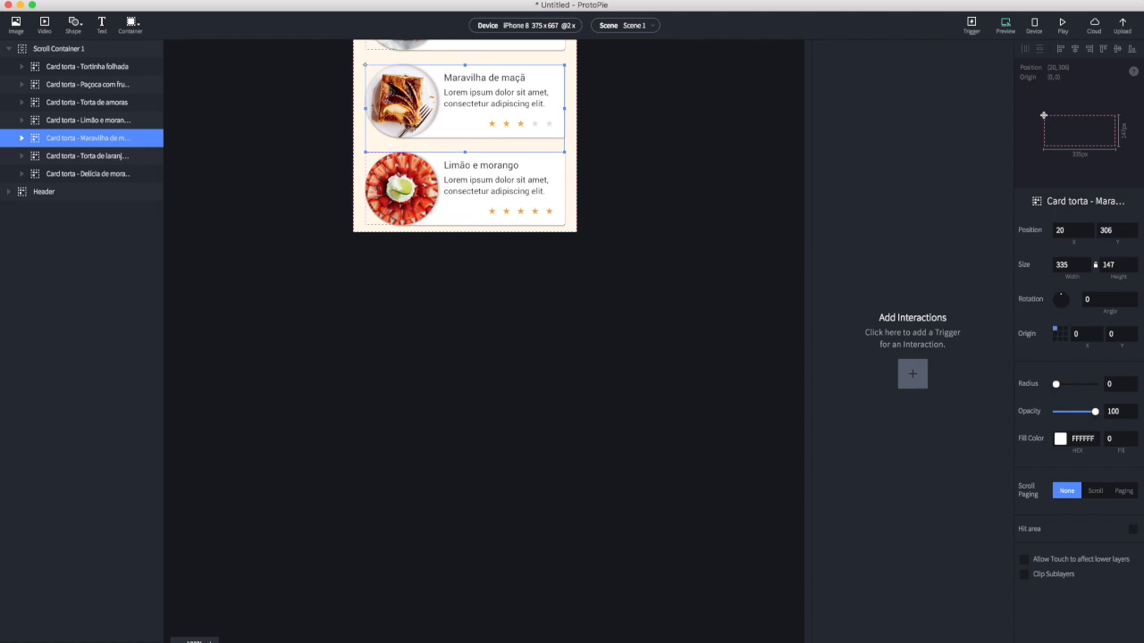
click(22, 140)
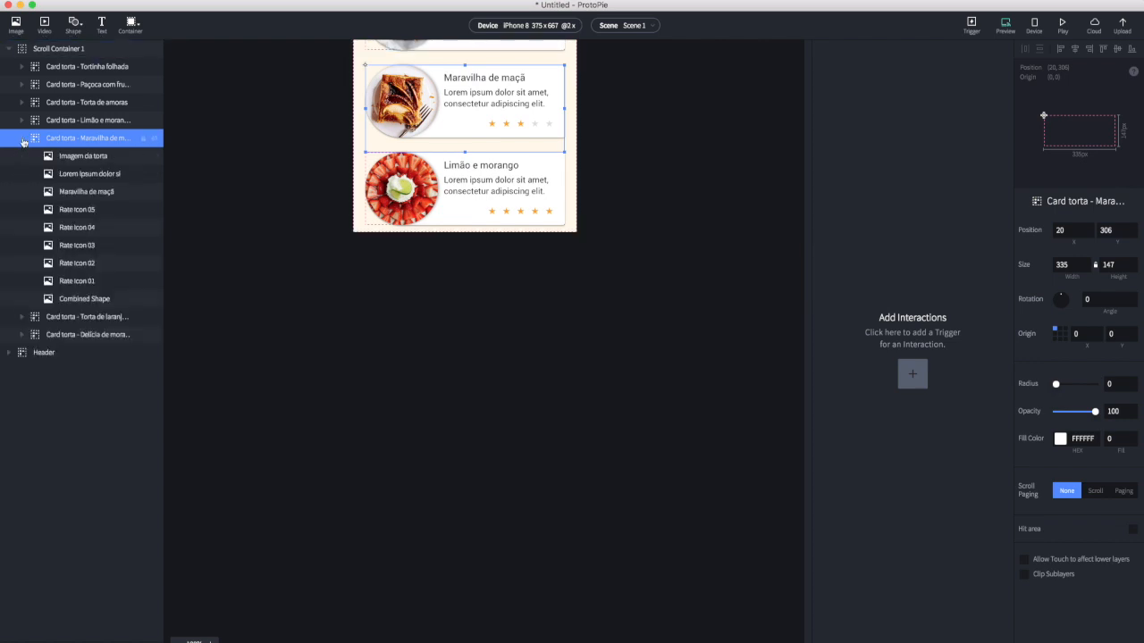
click(22, 140)
key(super+z)
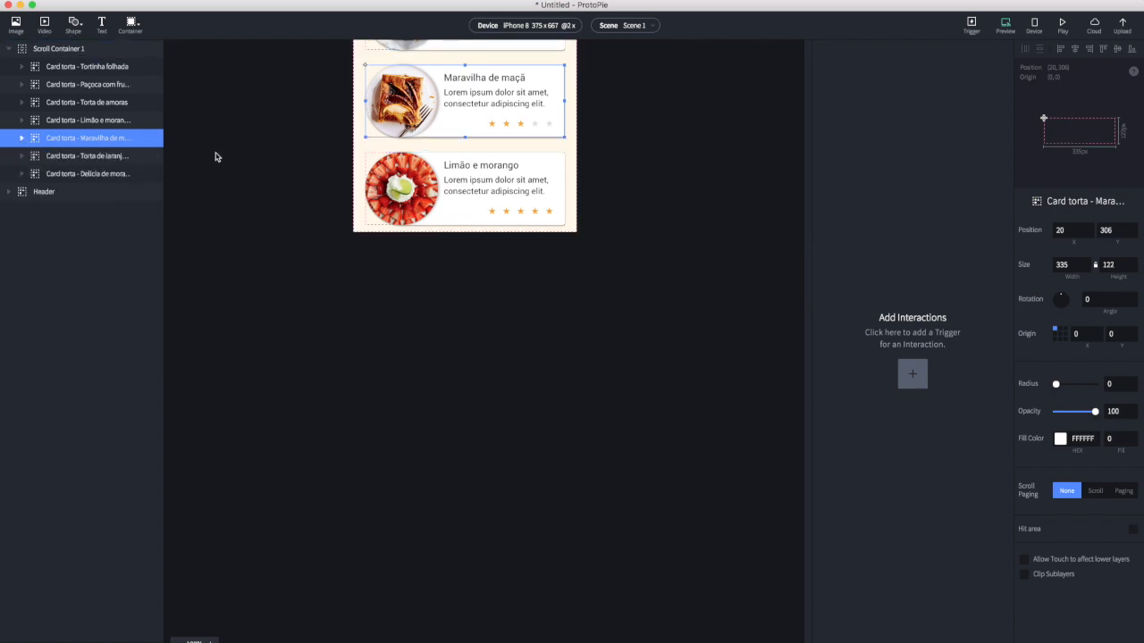
Check the spacing below the last card by scrolling the list to its end in the preview
click(1005, 25)
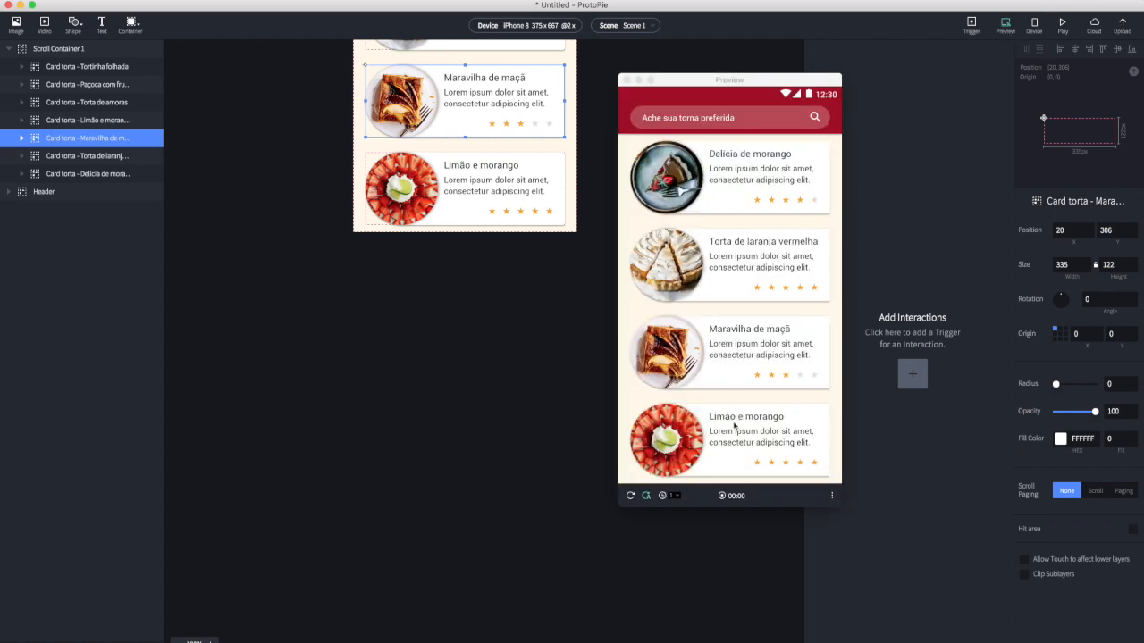
scroll(735, 428, down, 5)
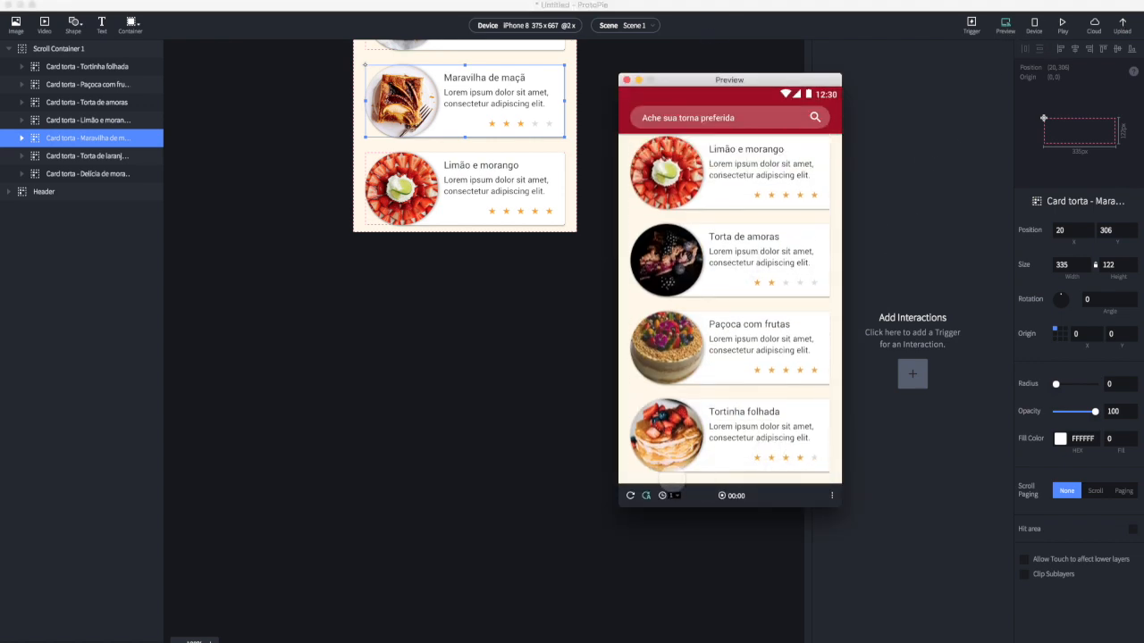
scroll(662, 465, up, 10)
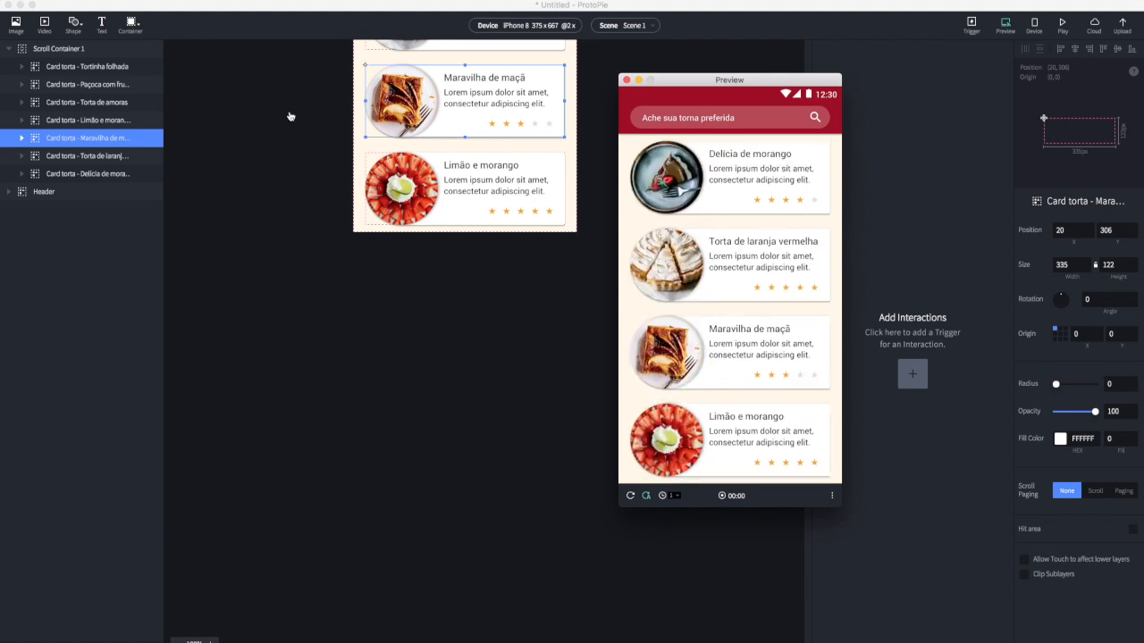
click(289, 116)
Add a new scene to the prototype after the pie list scene
scroll(302, 134, up, 5)
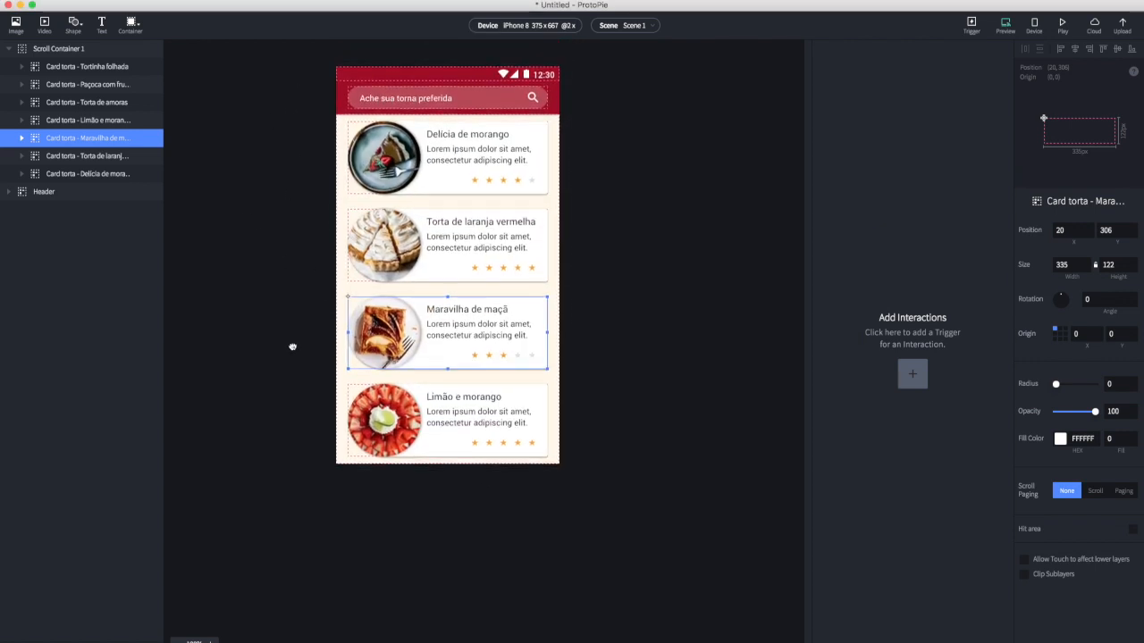
scroll(292, 347, up, 3)
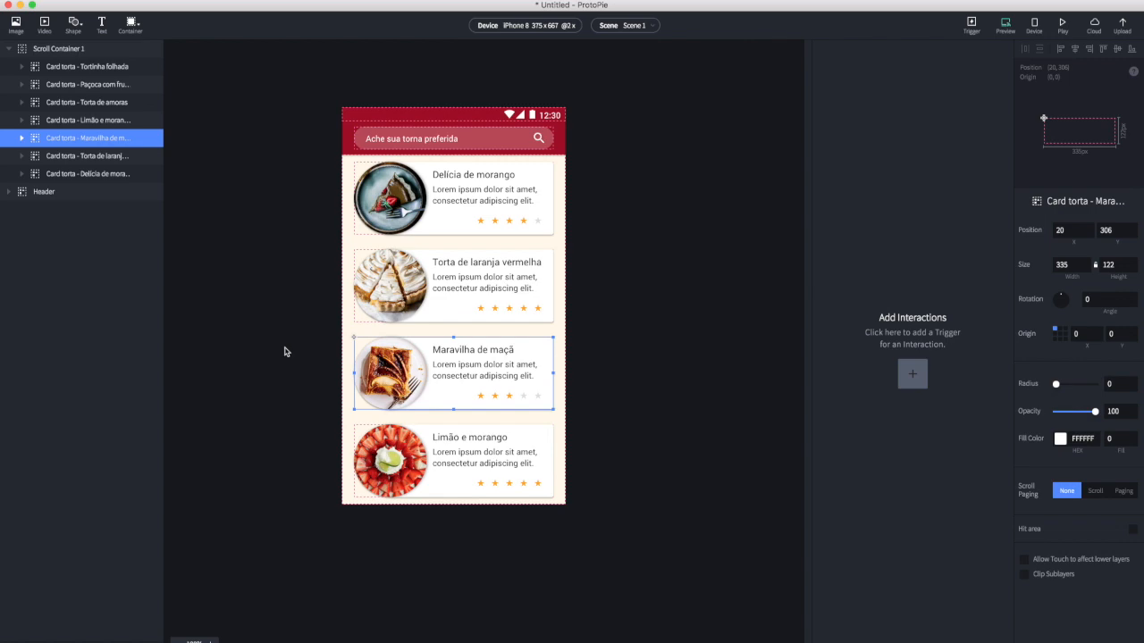
scroll(286, 352, up, 5)
drag(345, 103, 302, 182)
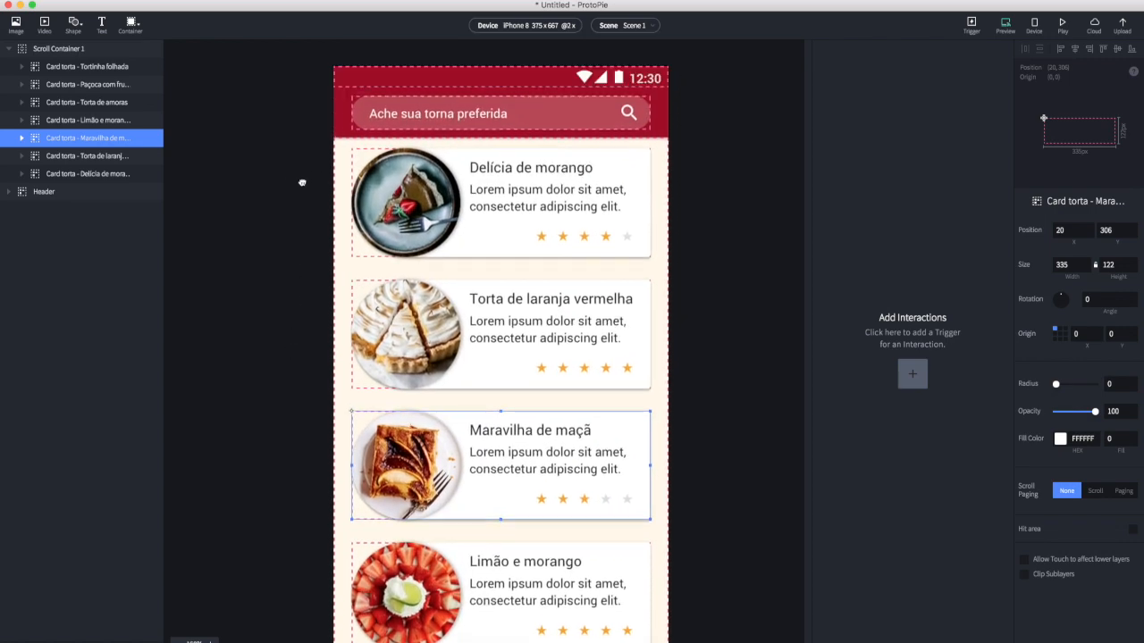
scroll(294, 168, down, 2)
scroll(294, 168, down, 1)
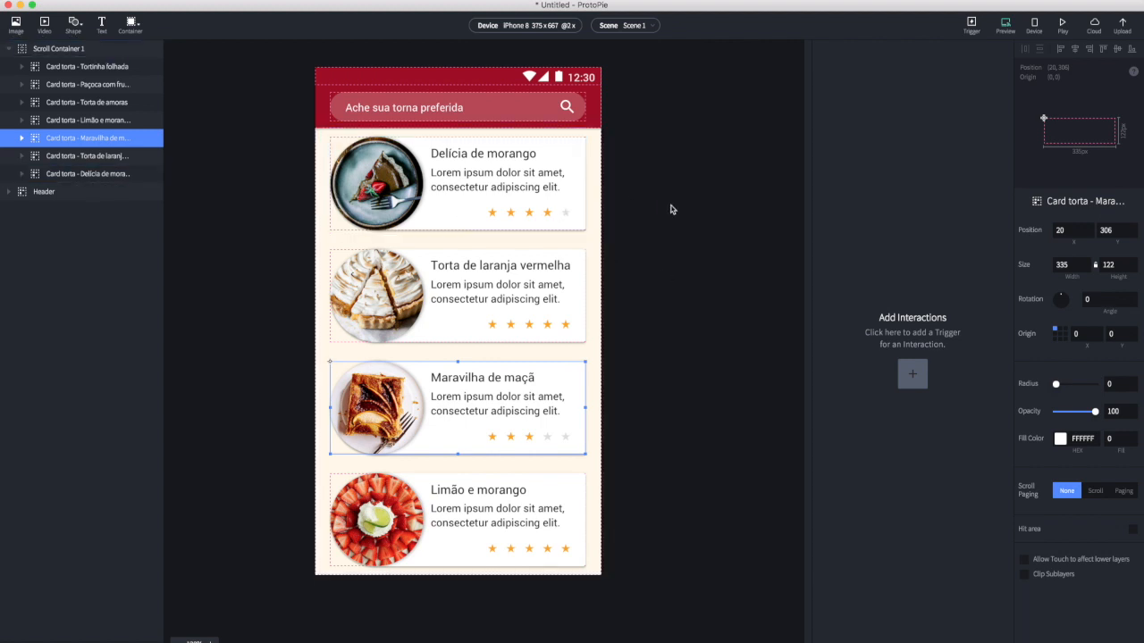
click(634, 26)
click(628, 25)
click(638, 28)
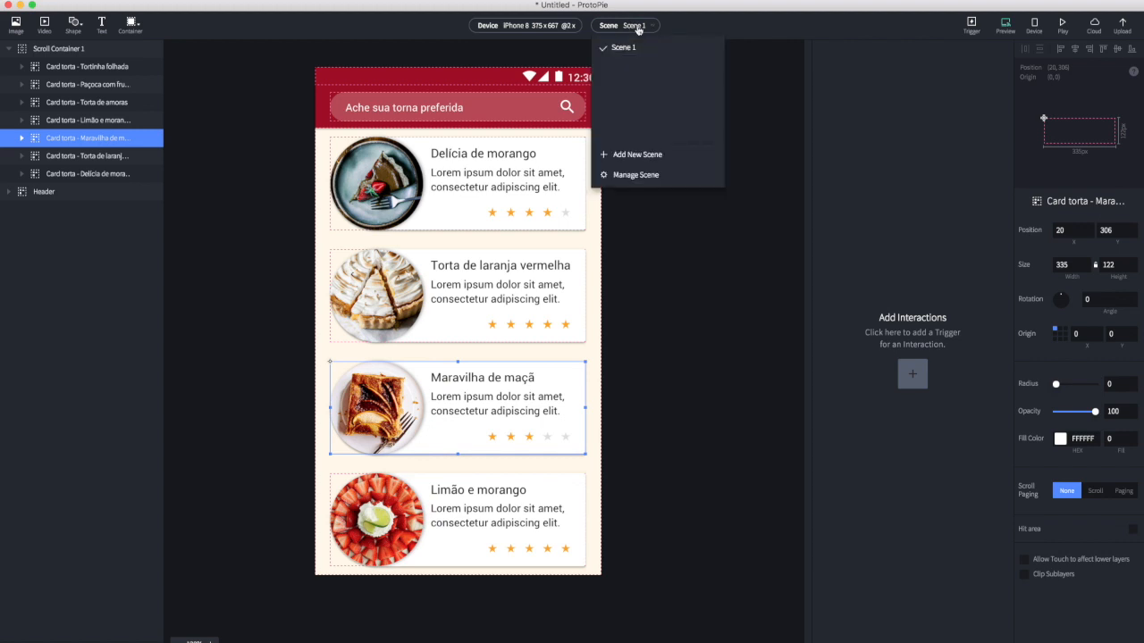
click(640, 158)
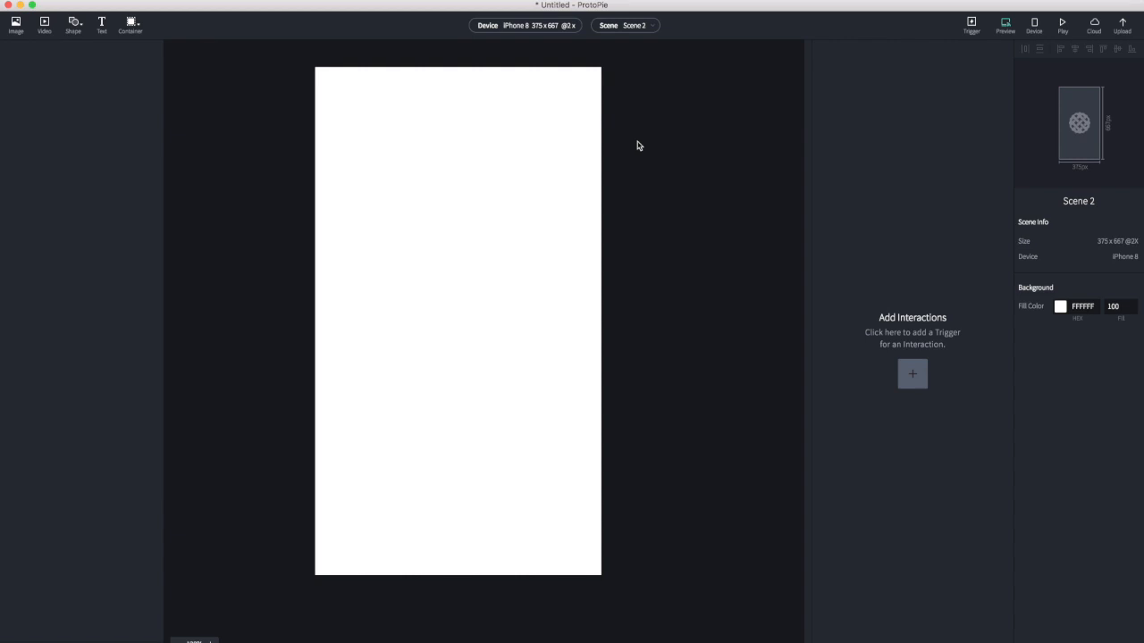
Switch to Scene 1 to view the pie list, and return to the empty Scene 2
click(633, 26)
click(630, 48)
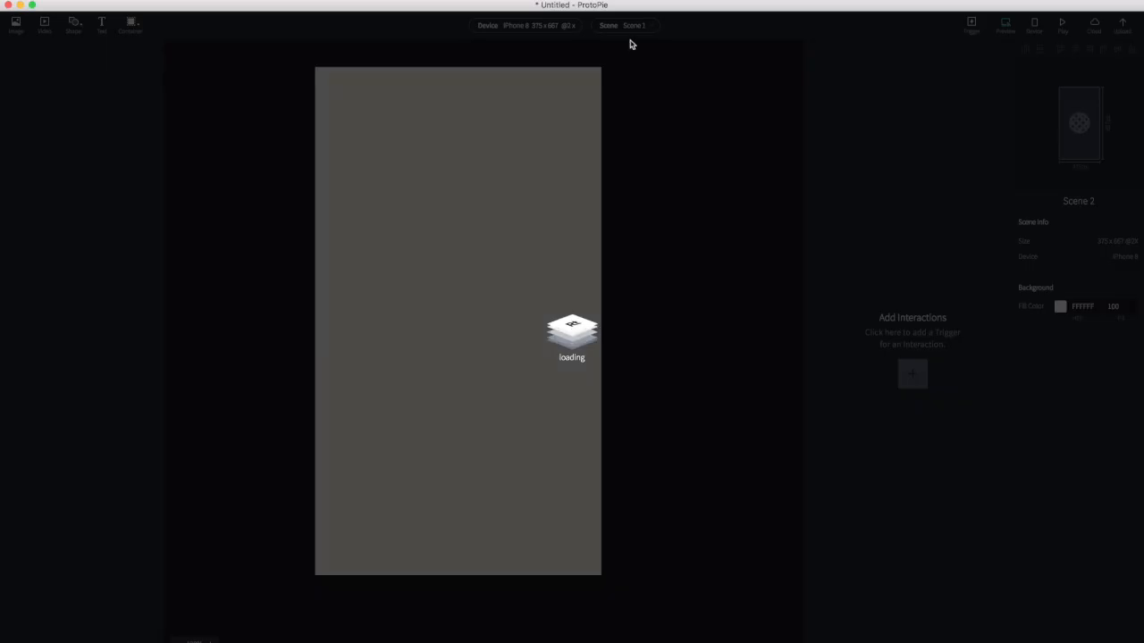
click(623, 27)
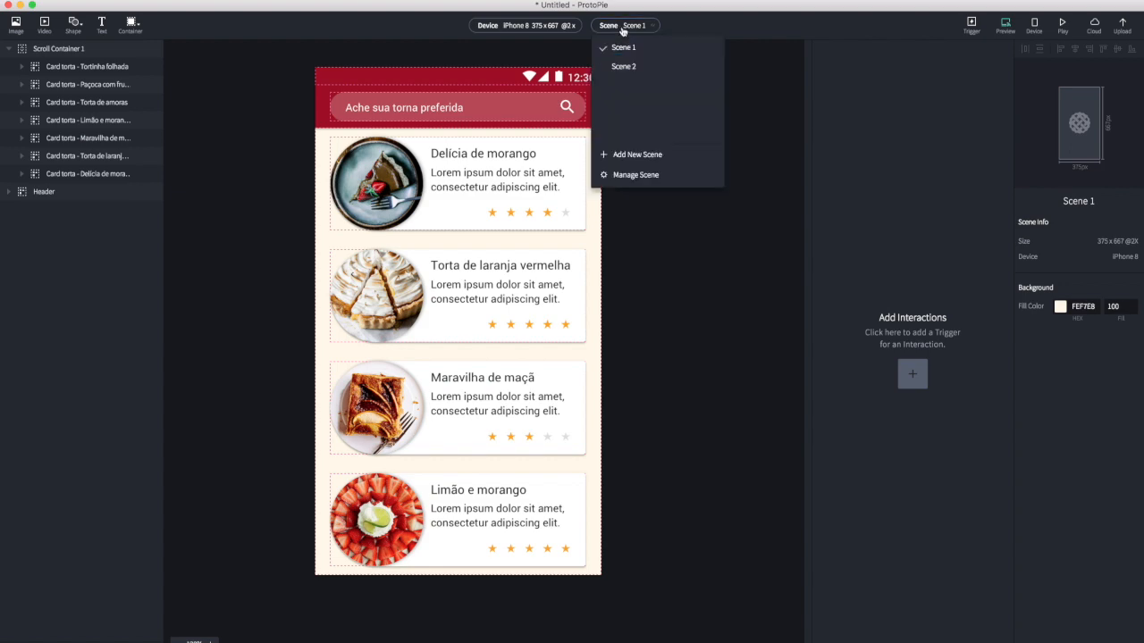
click(634, 67)
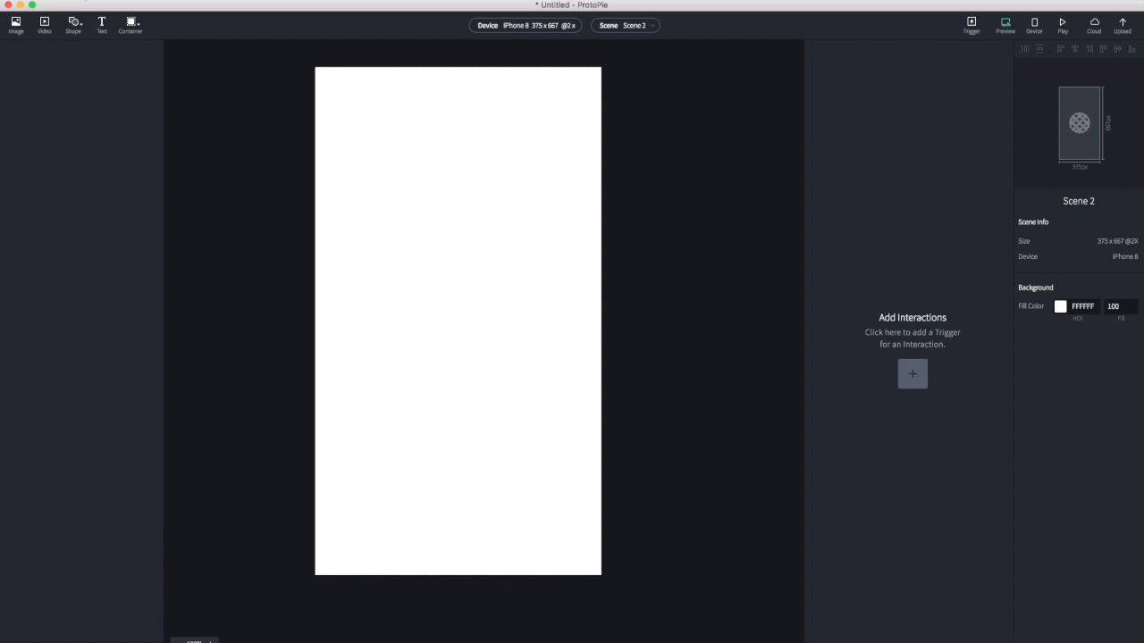
click(84, 0)
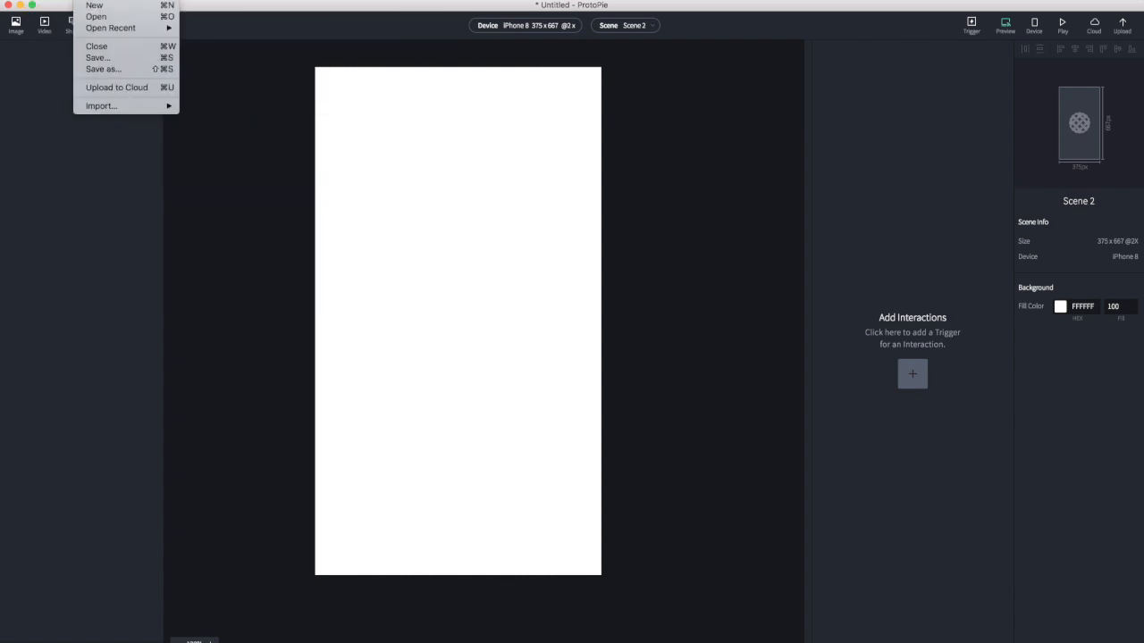
mouse_move(98, 107)
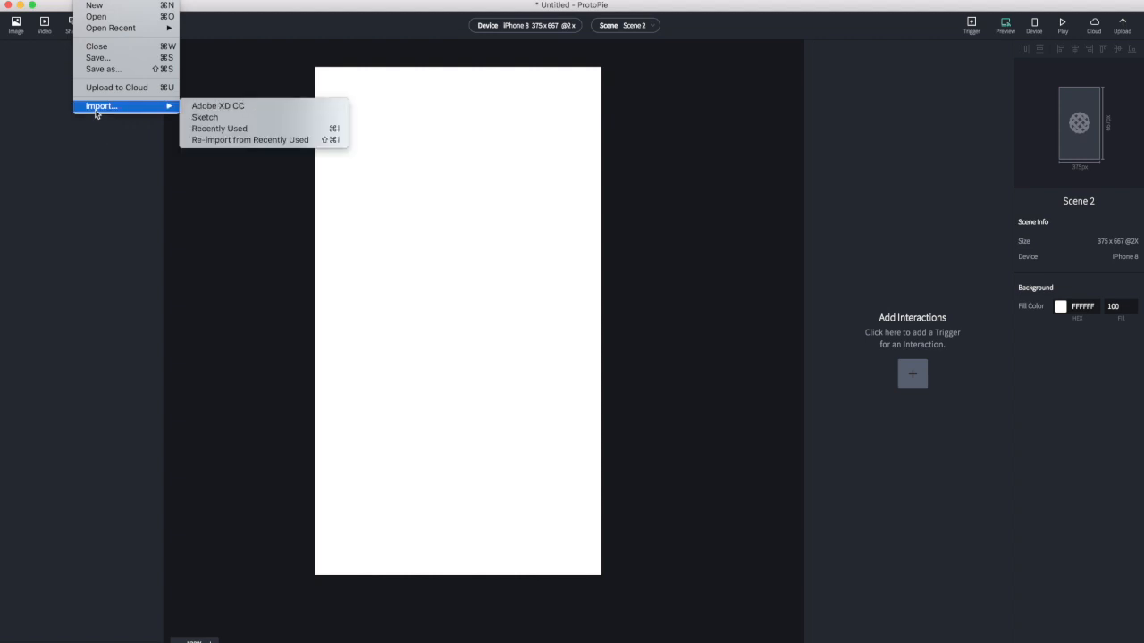
click(230, 119)
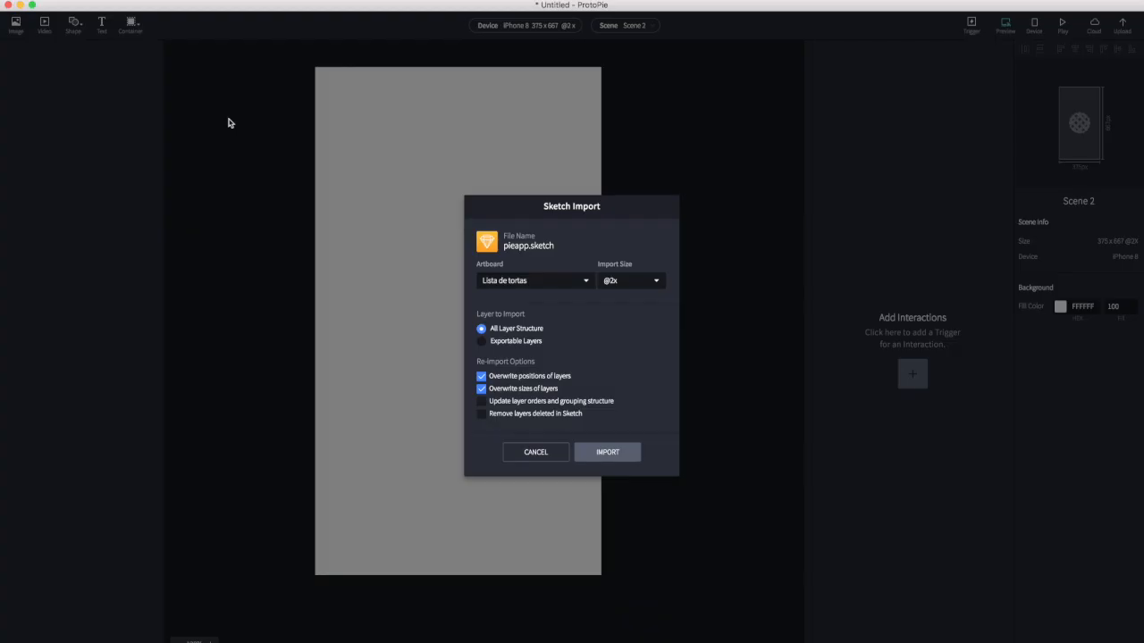
click(514, 282)
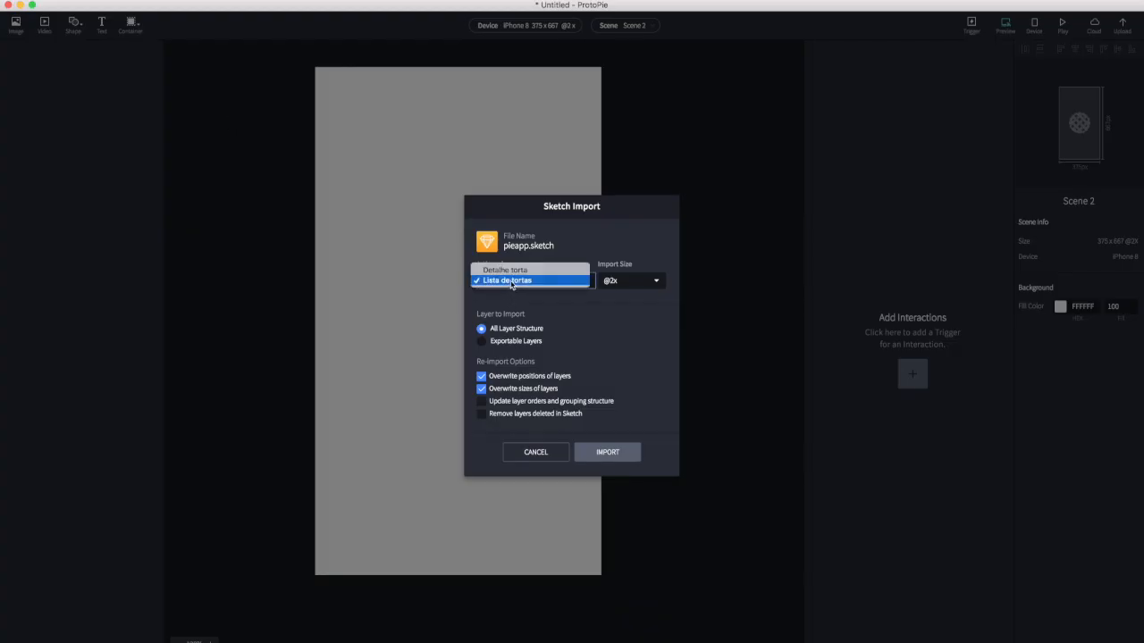
click(507, 271)
click(607, 452)
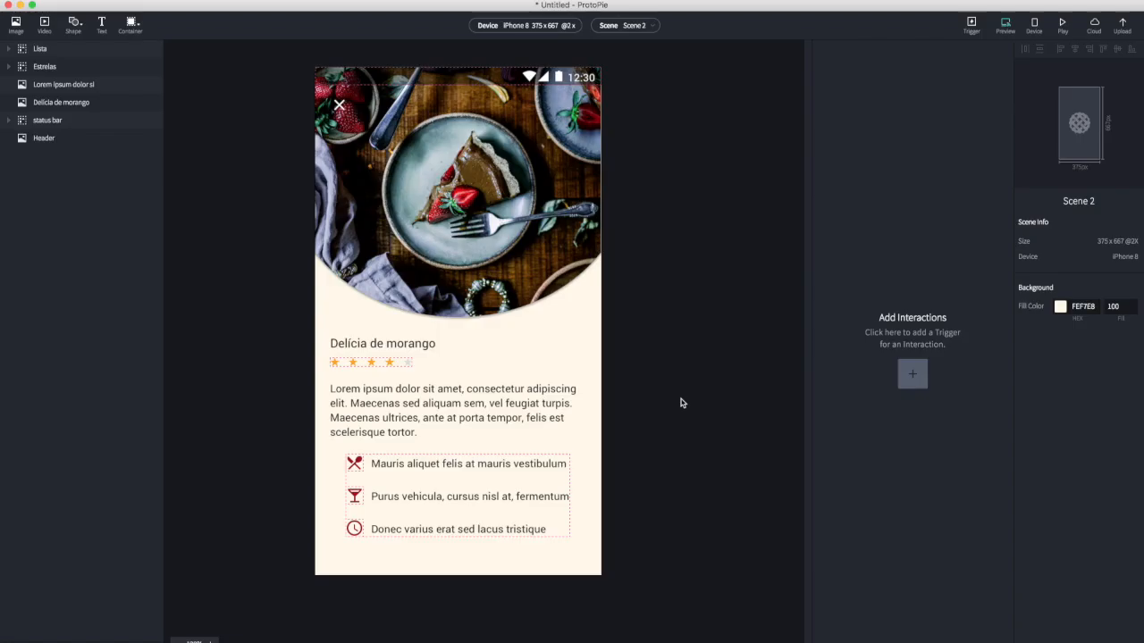
click(1006, 24)
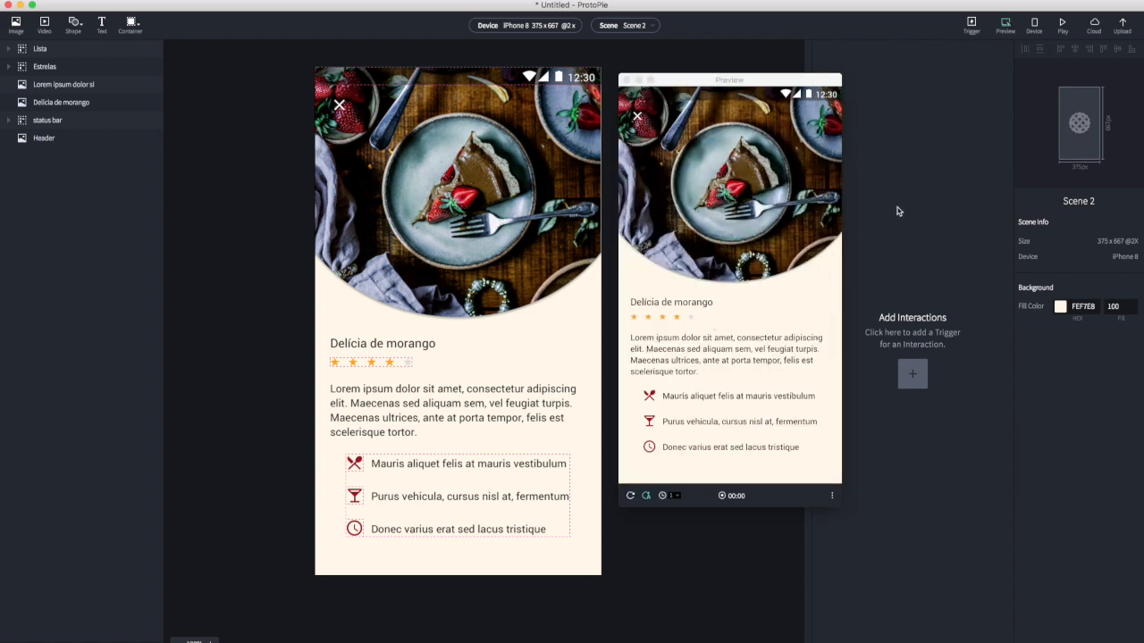
Leave the preview and switch to Scene 1 with the pie list
click(913, 374)
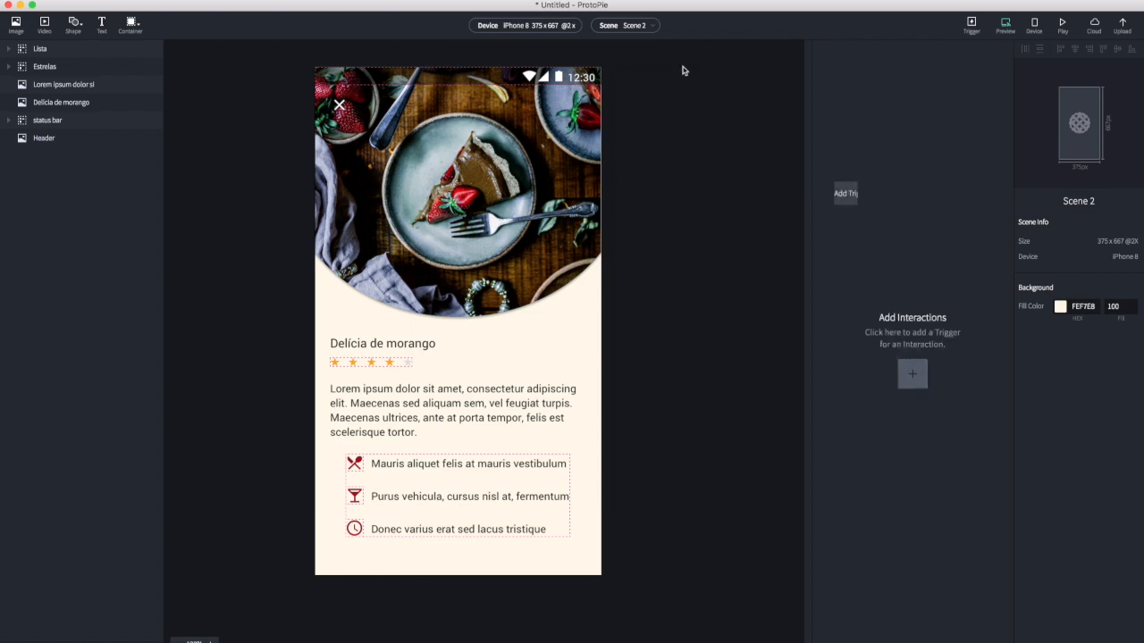
click(637, 28)
click(630, 48)
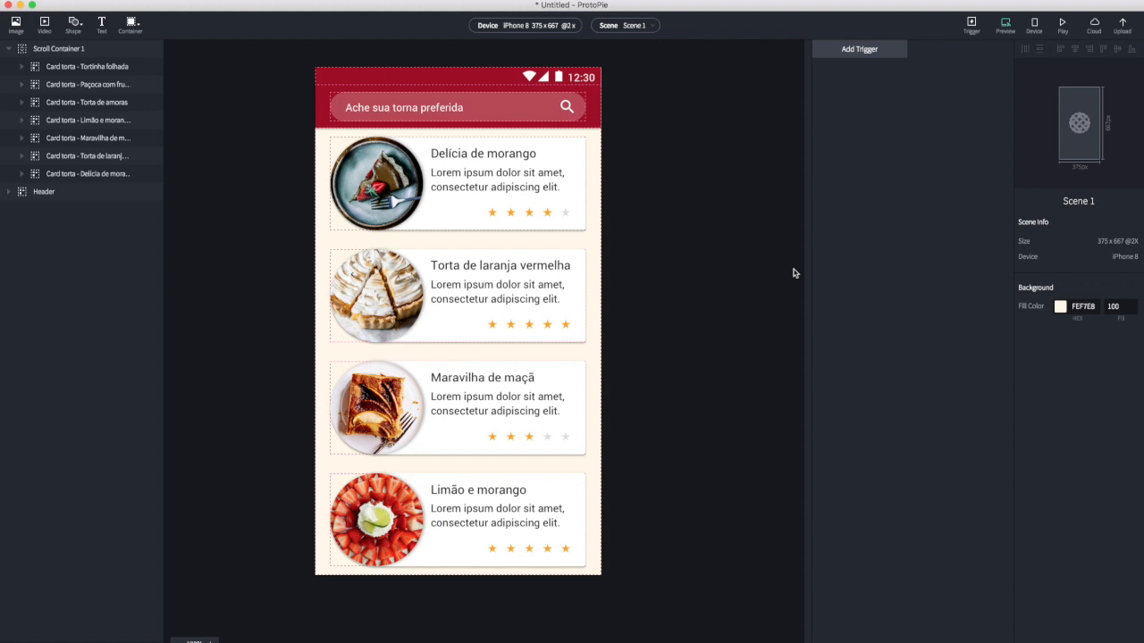
Add a Tap trigger to the Delícia de morango card and check its target layer
click(474, 179)
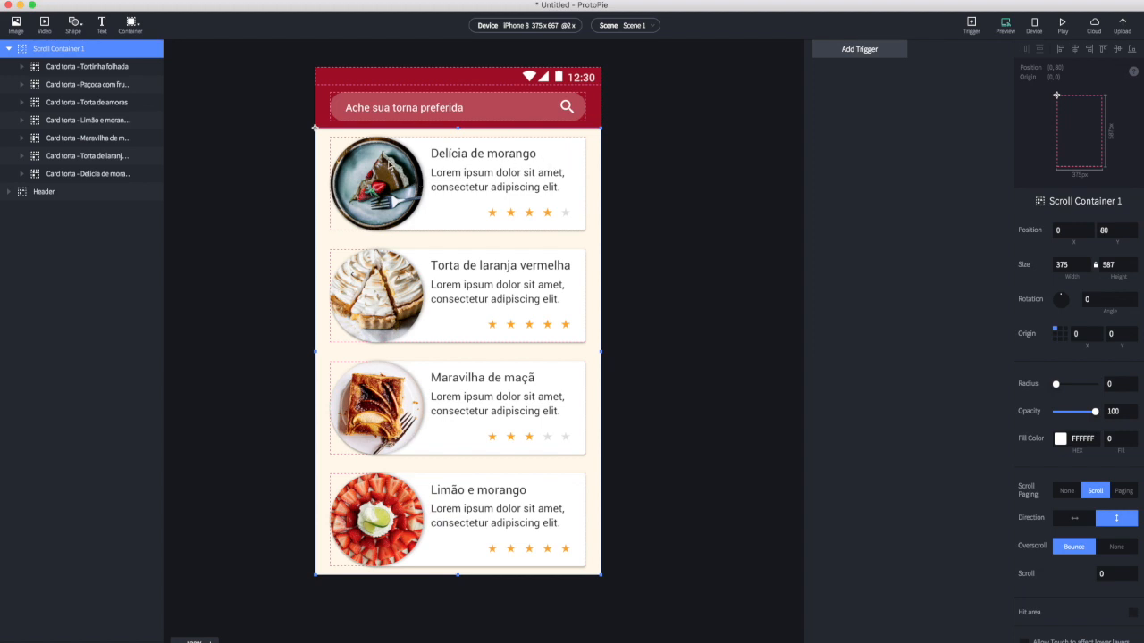
click(64, 176)
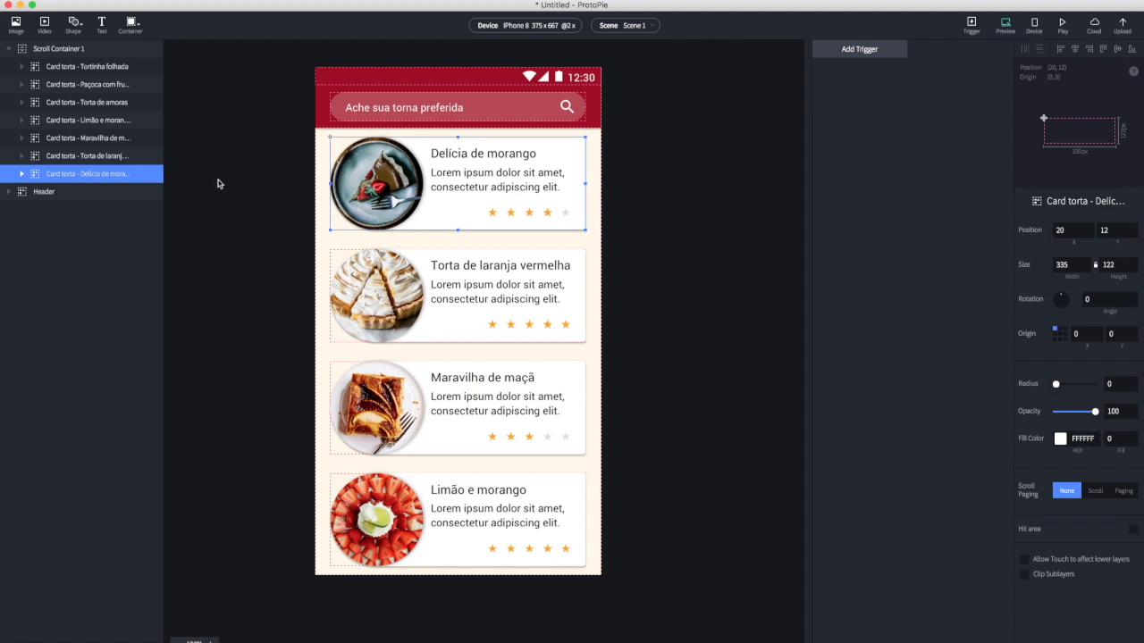
click(865, 51)
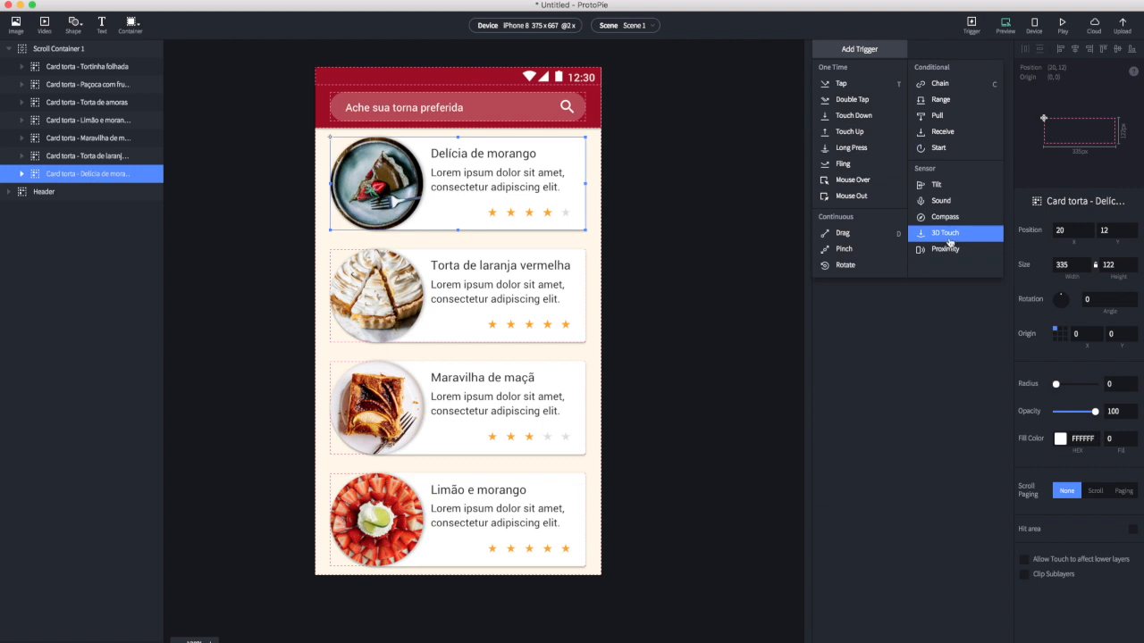
click(854, 90)
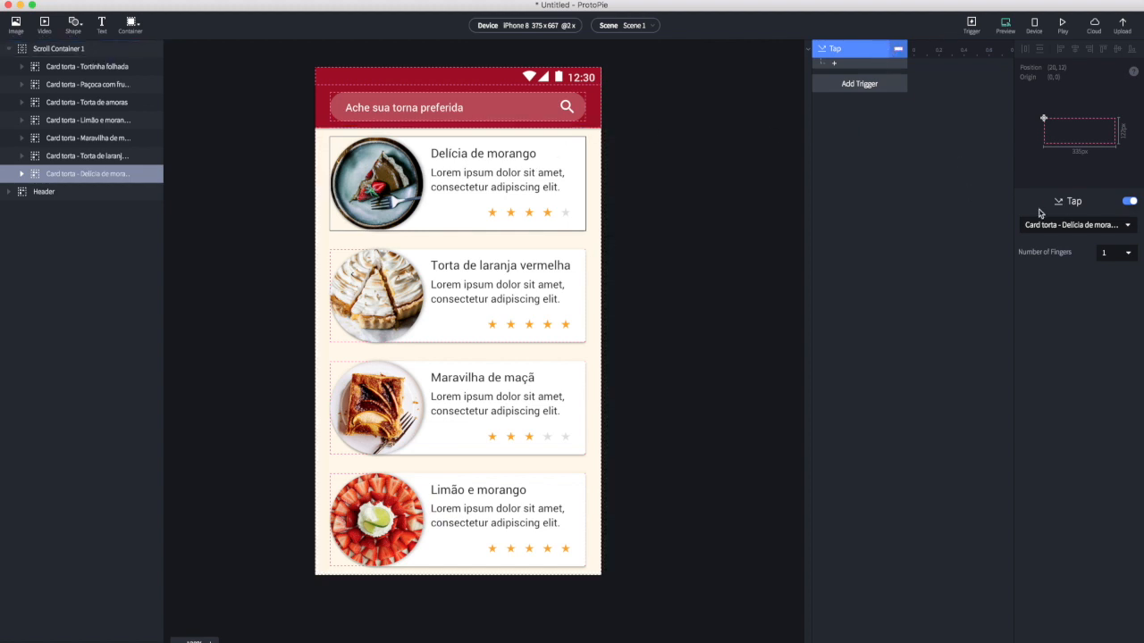
click(1081, 229)
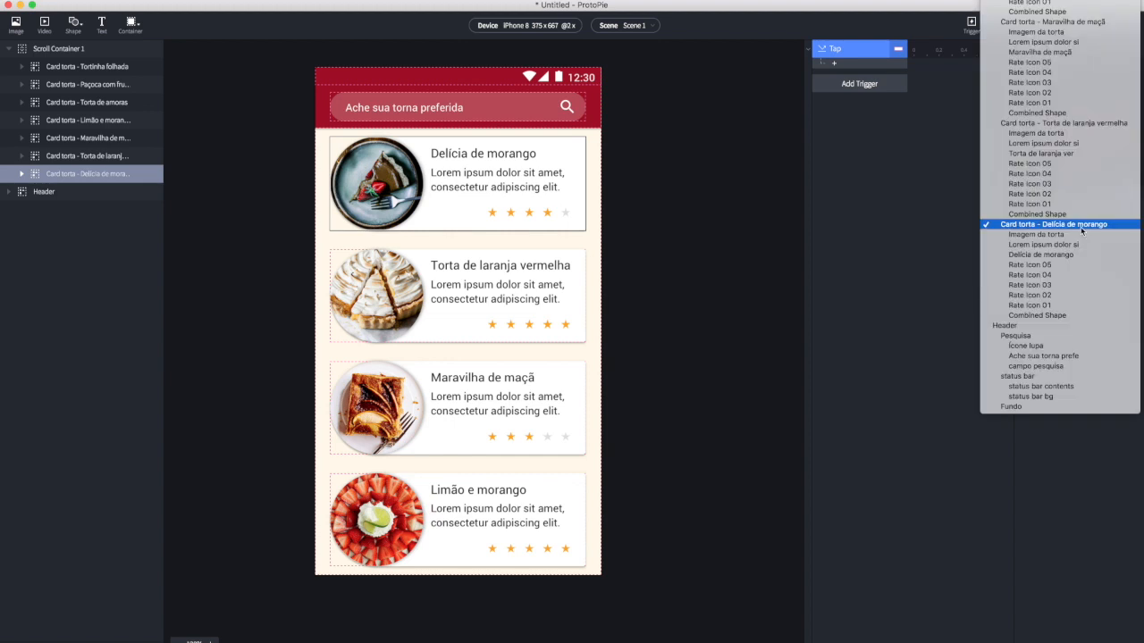
click(917, 284)
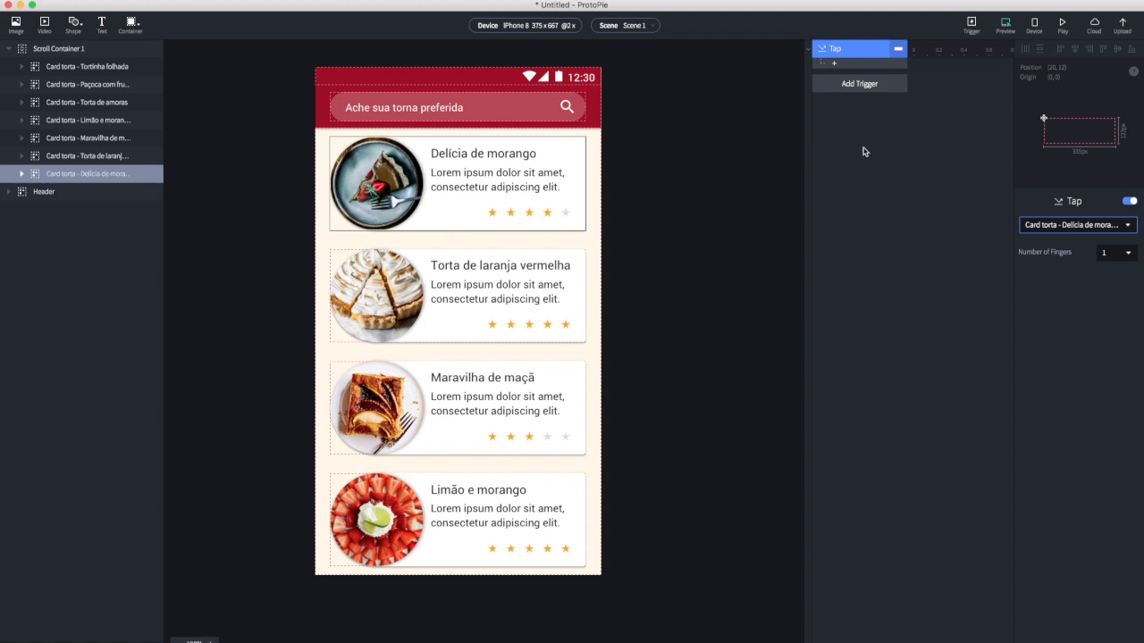
Add a Jump response to the card's Tap trigger with Scene 2 as the destination
click(836, 63)
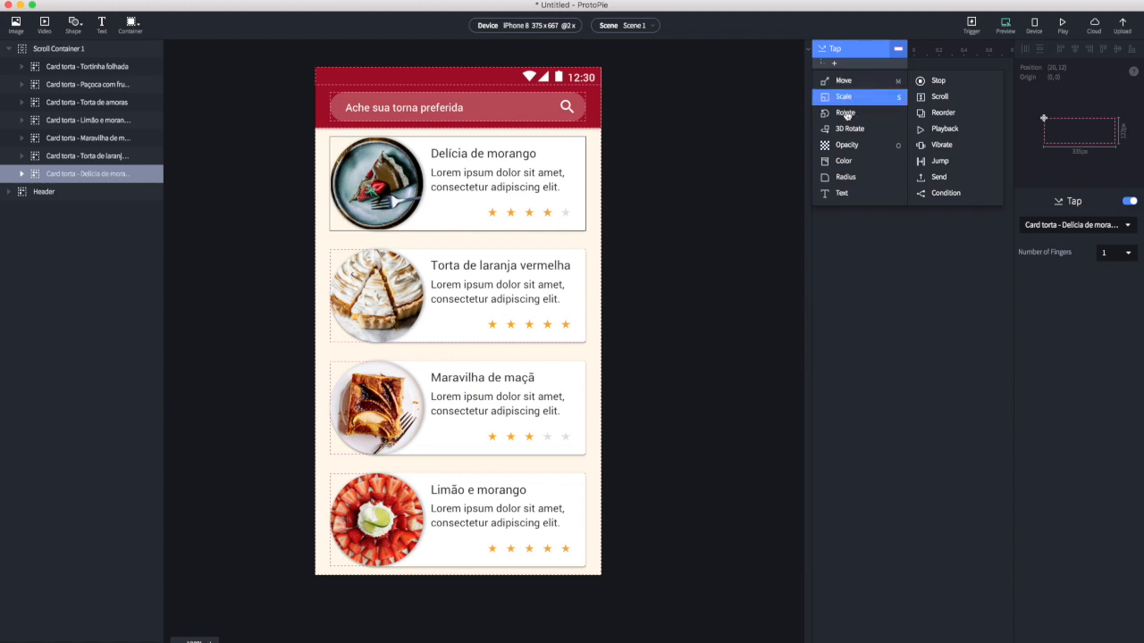
click(940, 161)
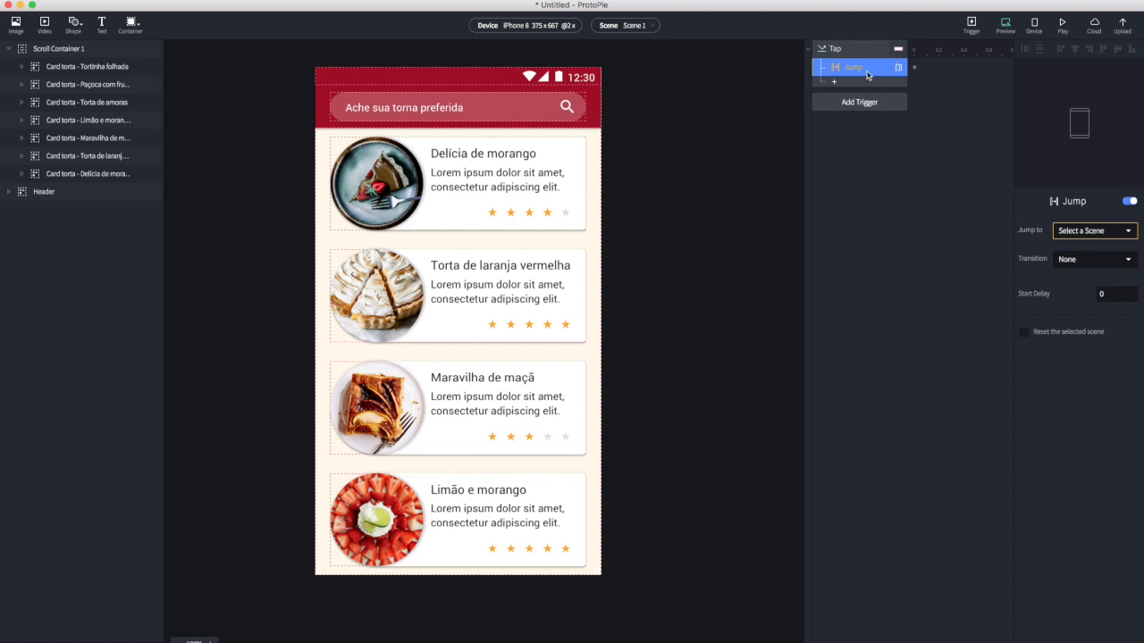
click(1086, 235)
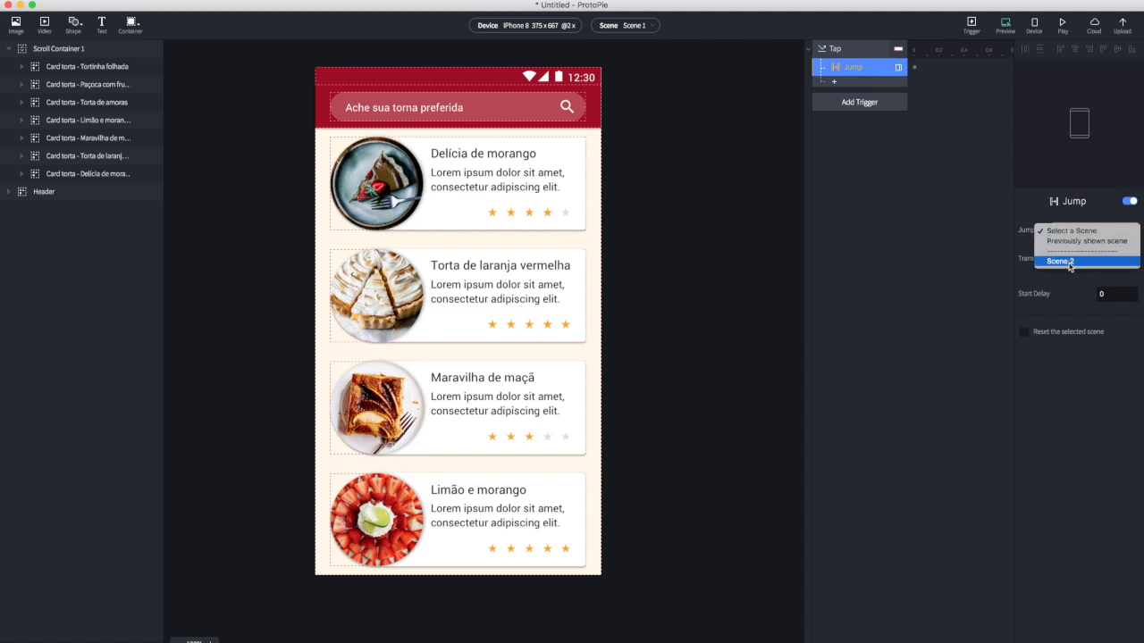
click(1063, 261)
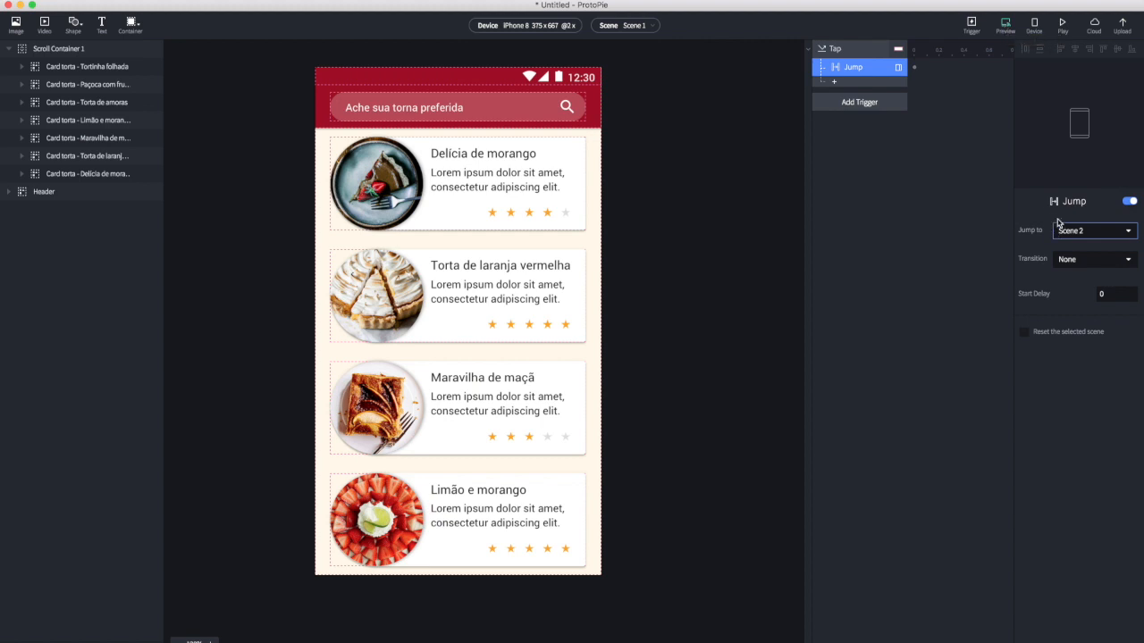
Test the jump in the preview by opening the Delícia de morango card, restarting the prototype and opening the card again
click(1005, 25)
click(720, 163)
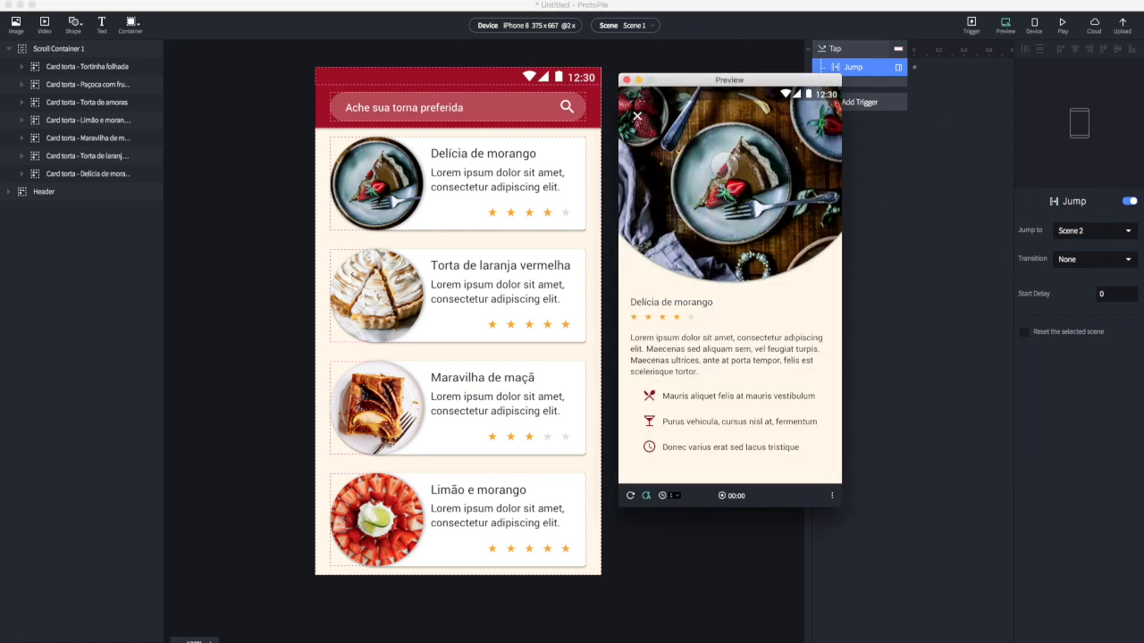
click(631, 496)
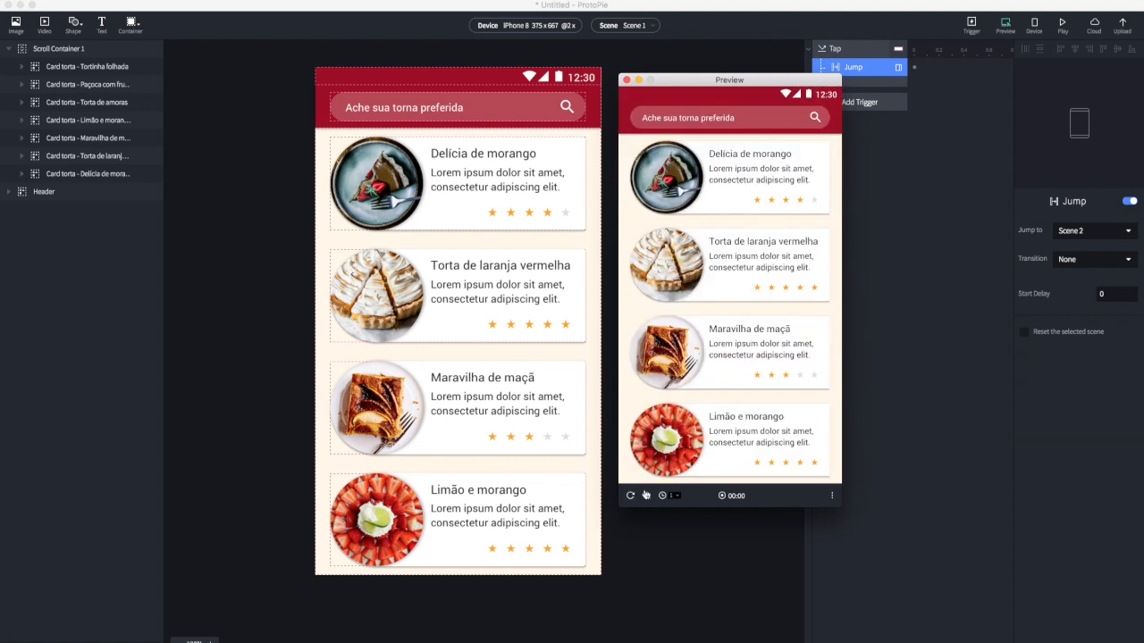
click(732, 179)
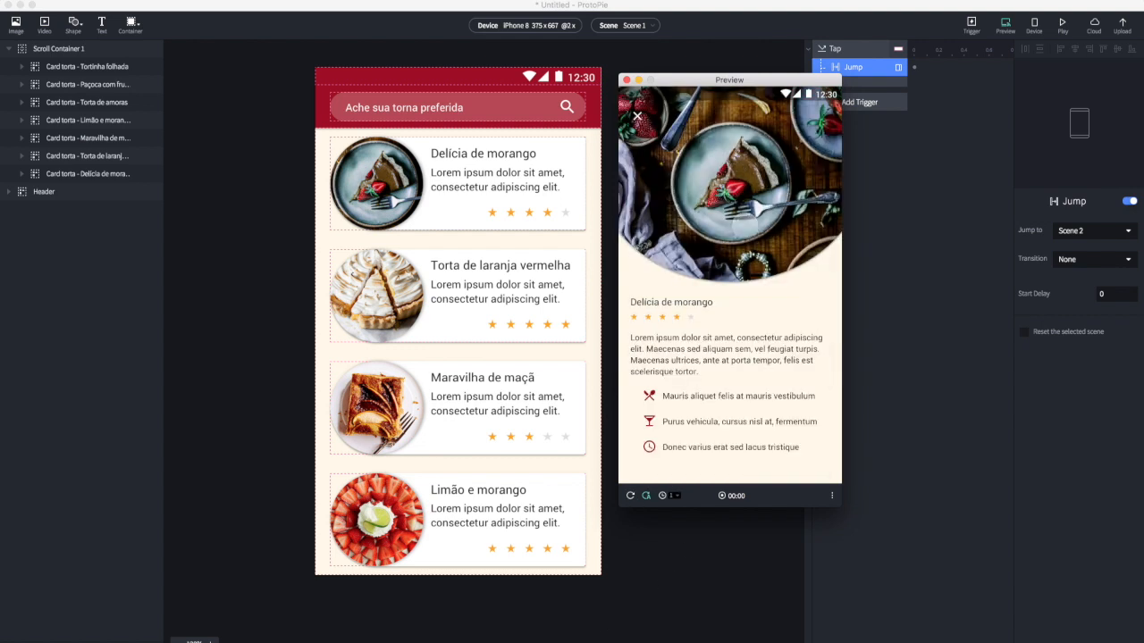
click(946, 378)
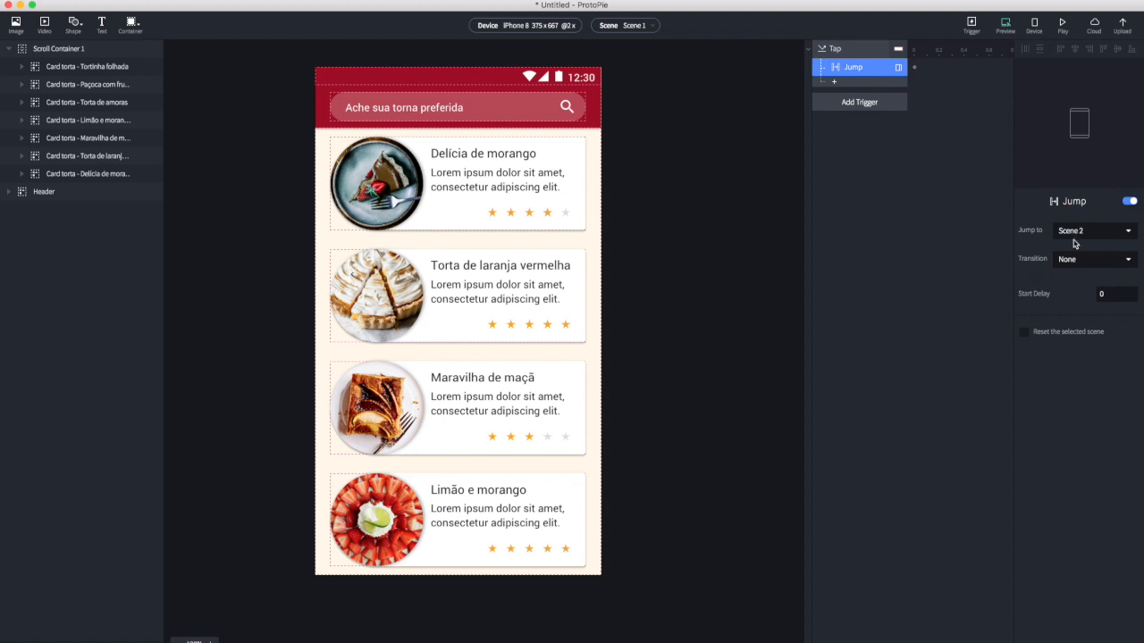
Set the Jump transition to Slide In with the direction Bottom to Top
click(1083, 260)
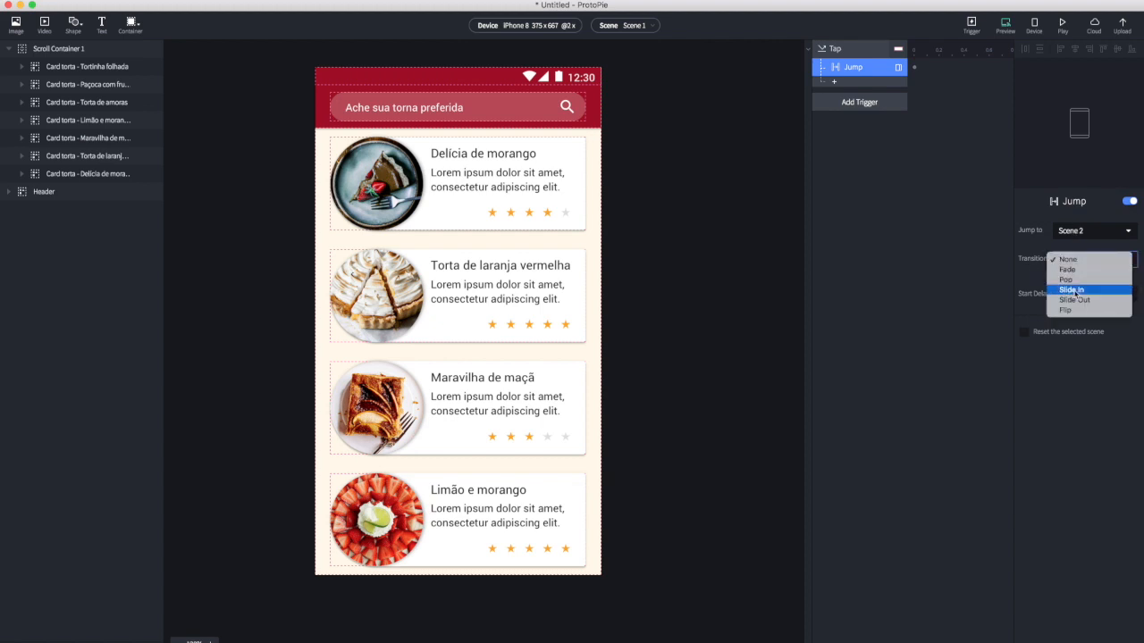
click(1073, 290)
click(1067, 282)
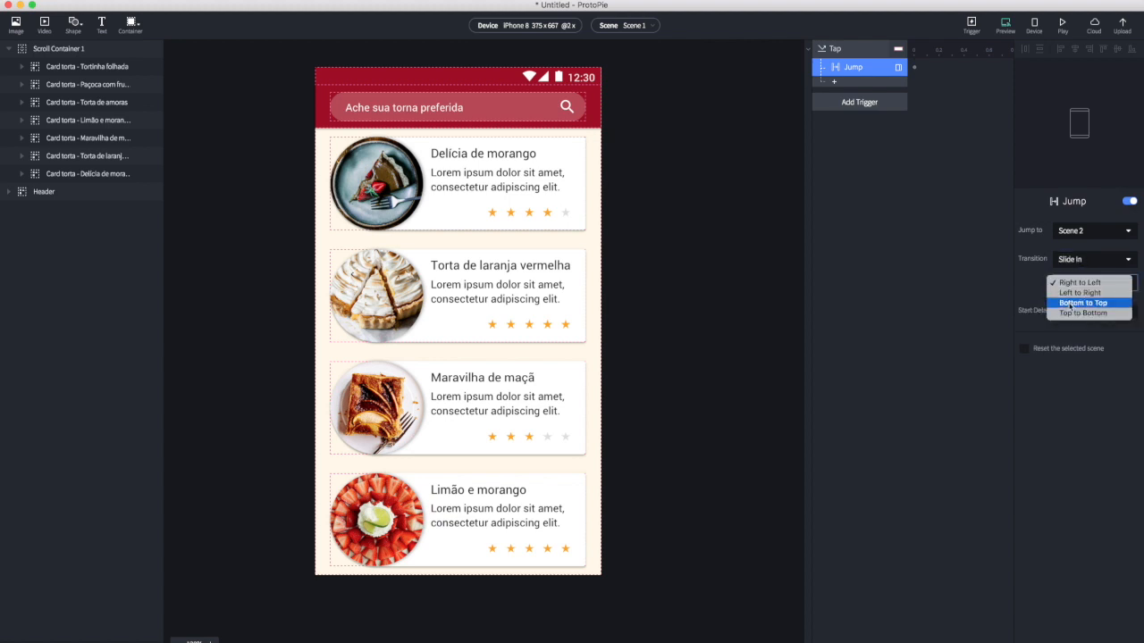
click(1071, 304)
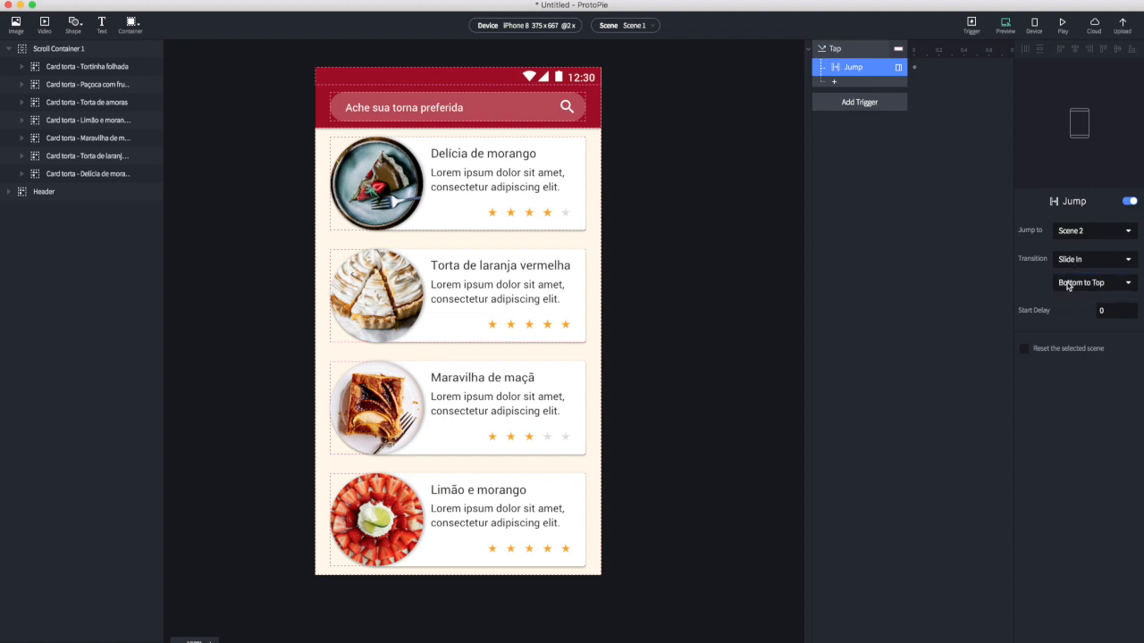
Test the slide-in transition twice from the Delícia de morango card in the preview, and reset the preview to the pie list
click(1008, 29)
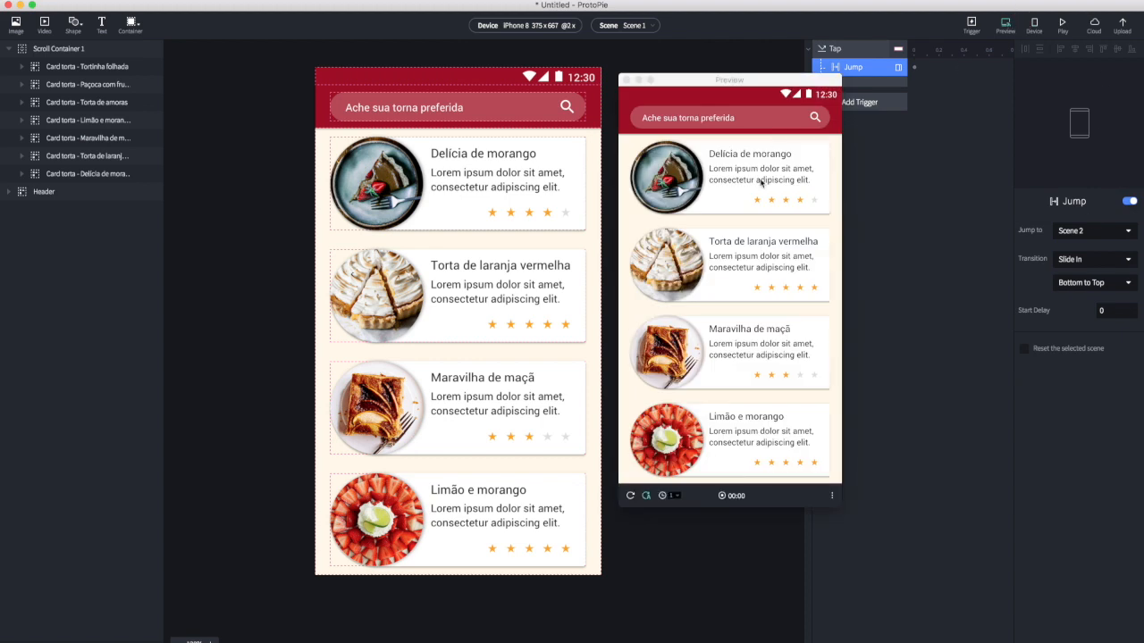
click(760, 182)
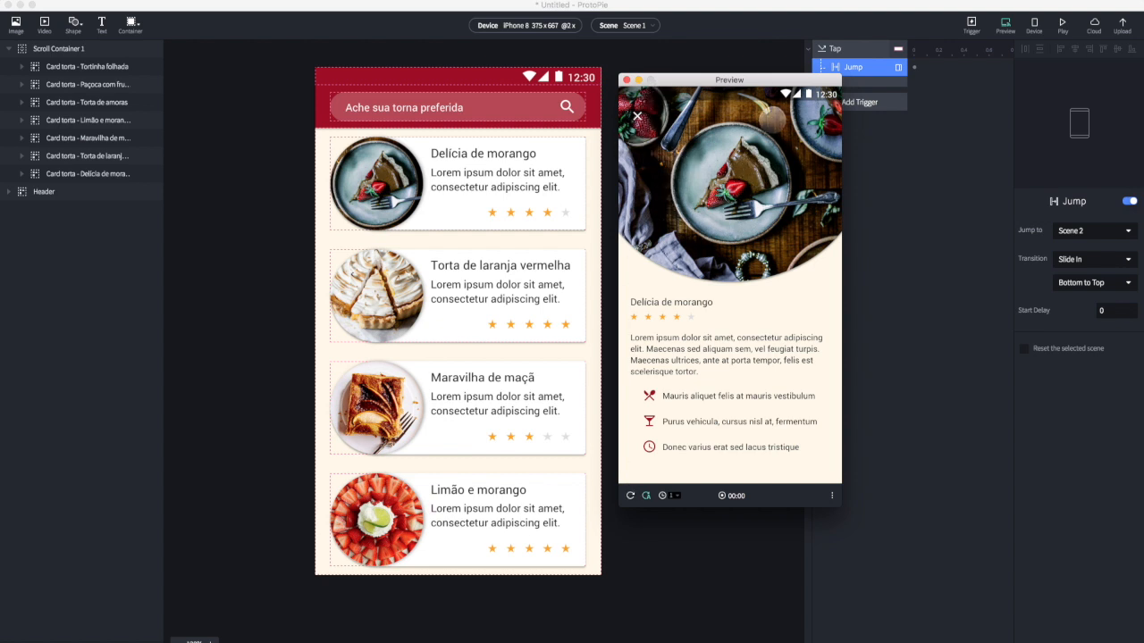
click(631, 496)
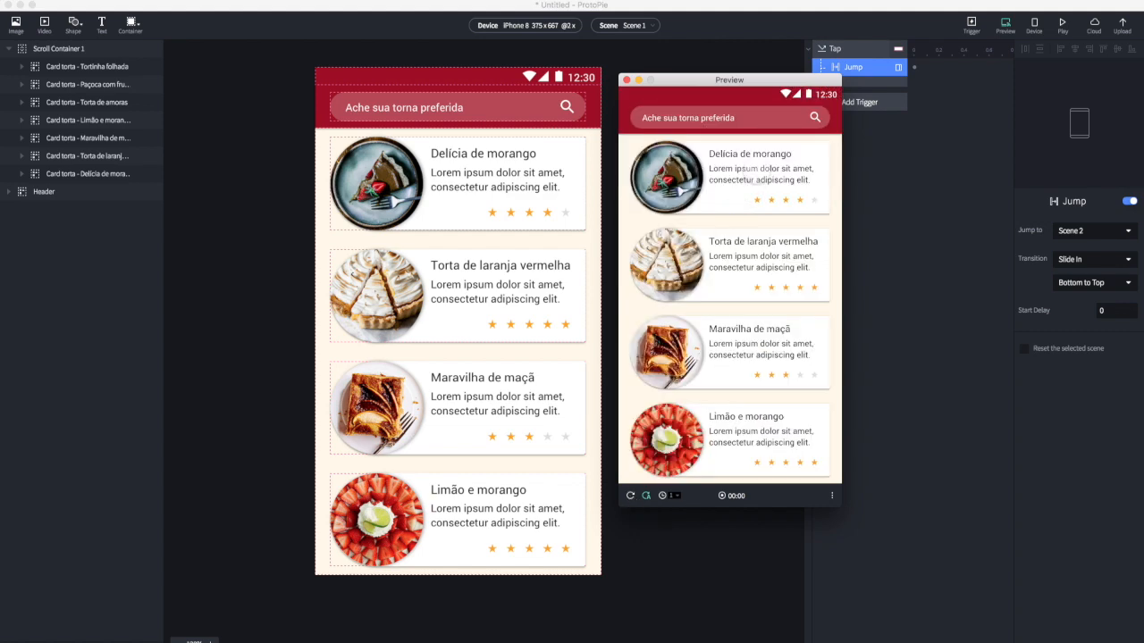
click(755, 178)
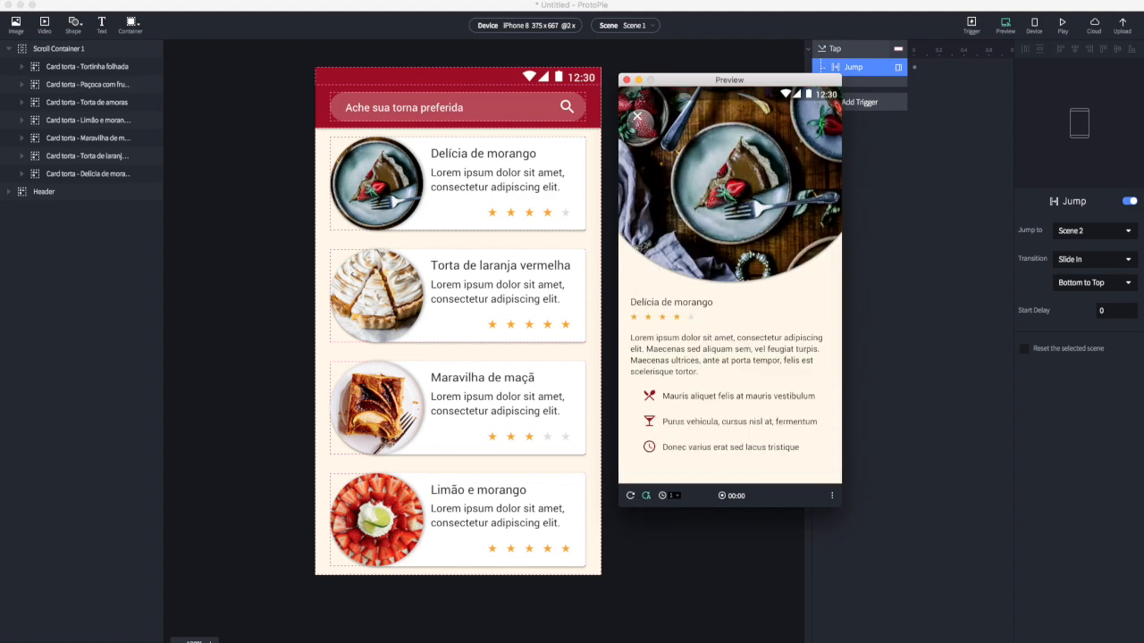
click(631, 496)
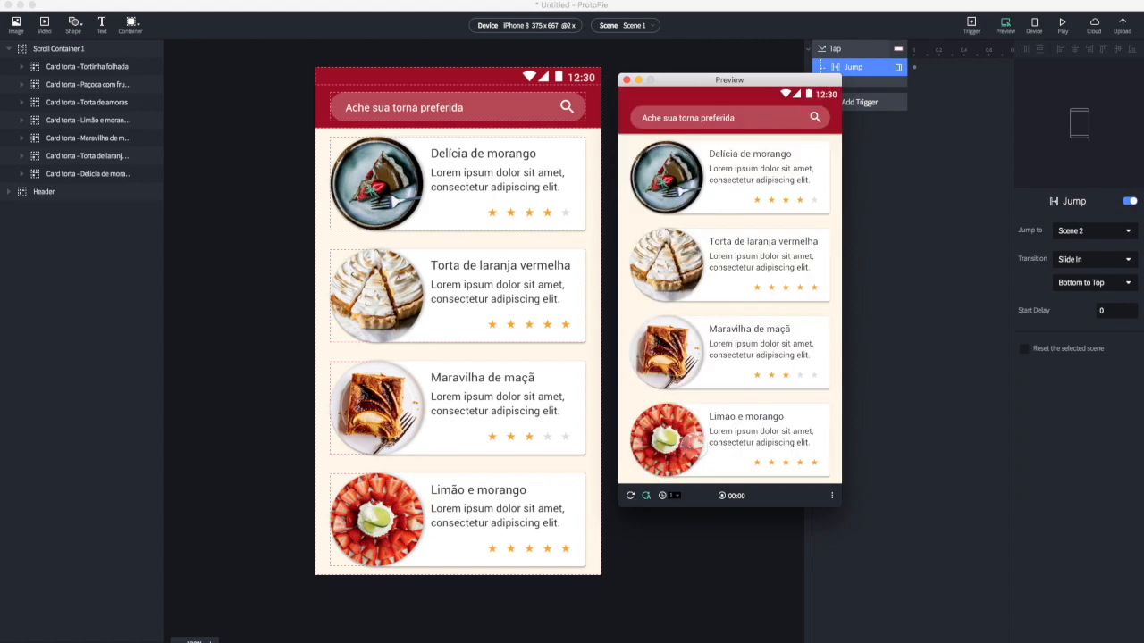
Scroll the pie list to its end and back in the preview, and open the Delícia de morango card
drag(695, 455, 723, 134)
drag(713, 186, 745, 114)
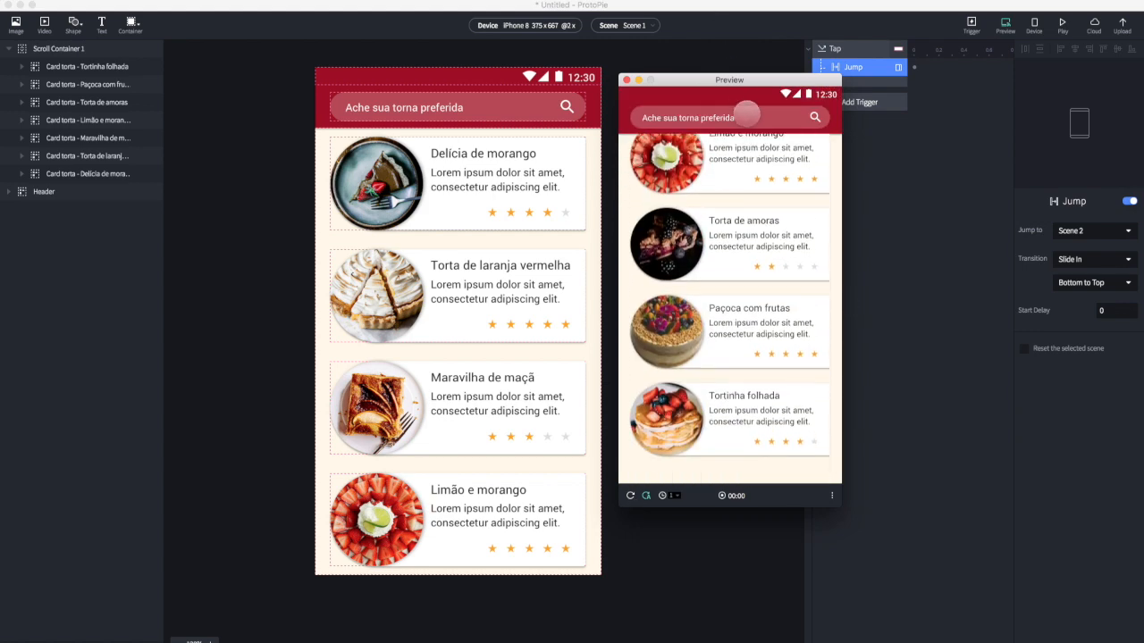
drag(745, 202, 714, 327)
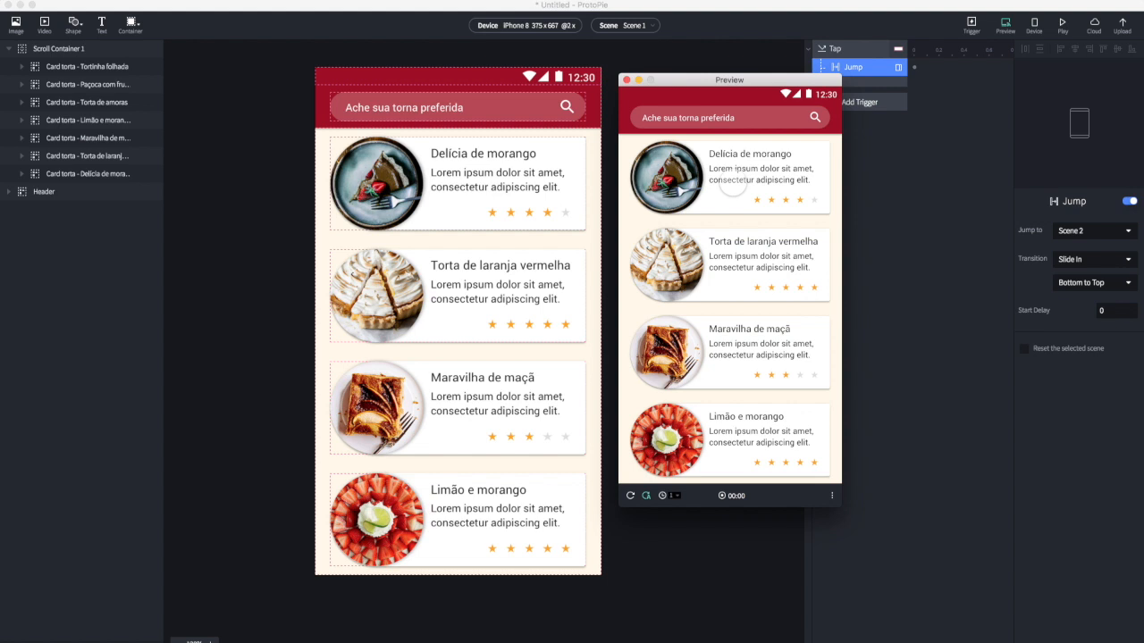
click(732, 185)
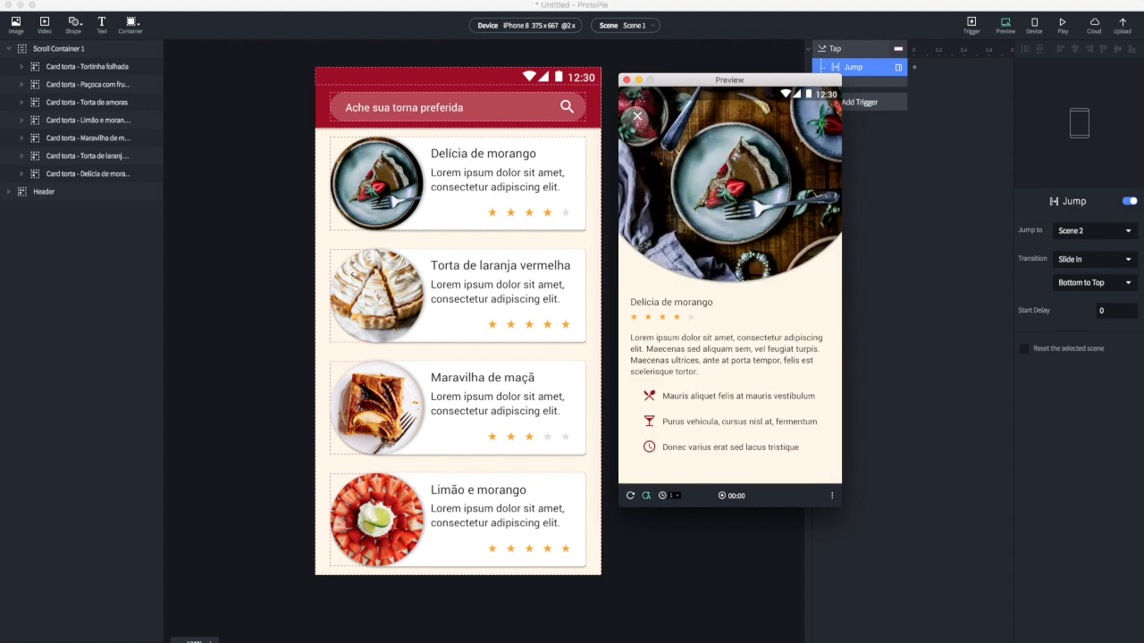
Switch to Scene 2 and select the Header image behind the close icon
click(642, 27)
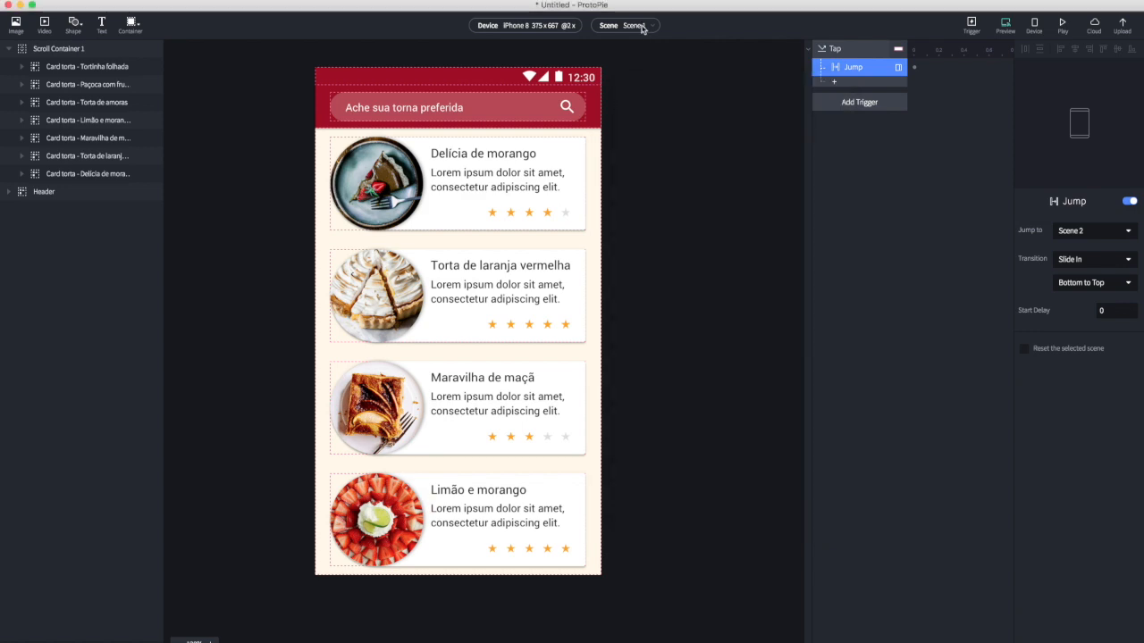
click(641, 27)
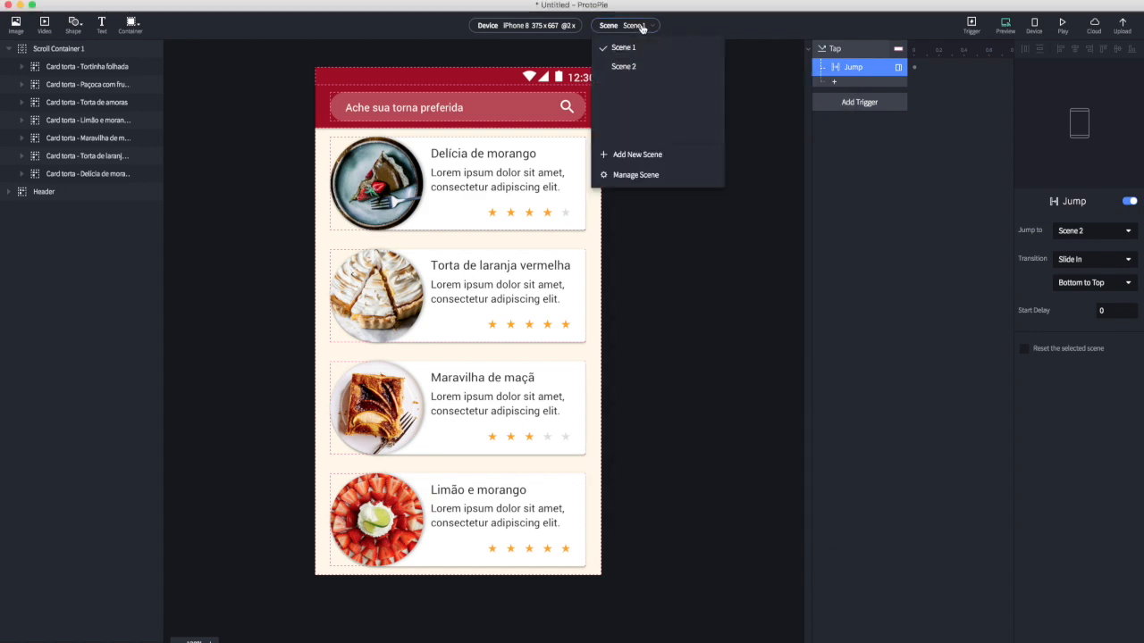
click(626, 69)
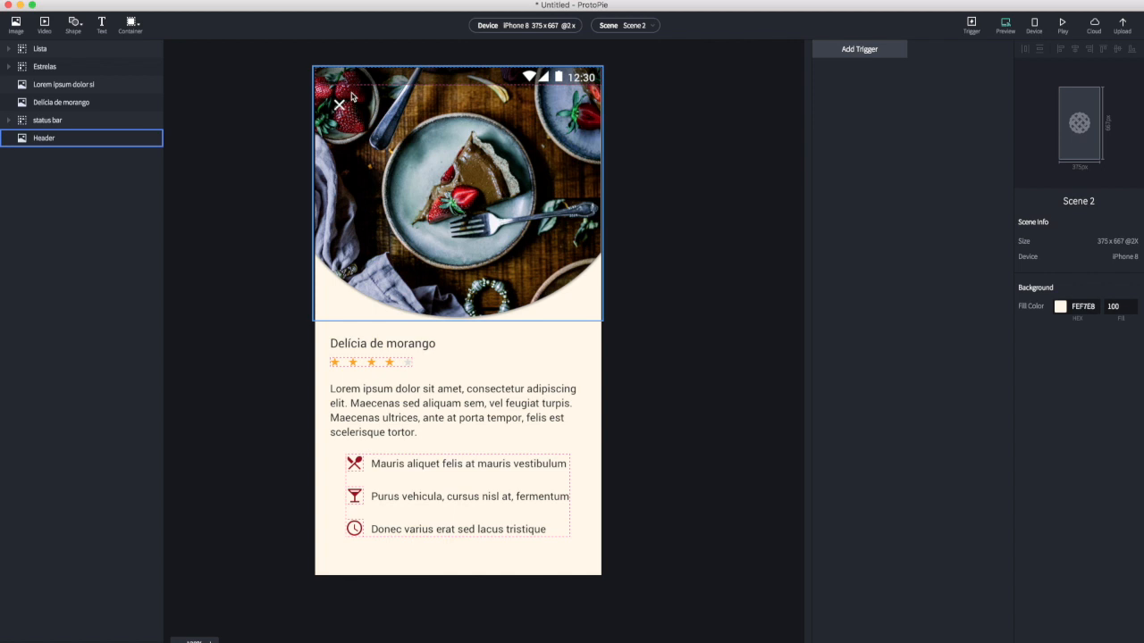
click(410, 143)
drag(410, 140, 411, 136)
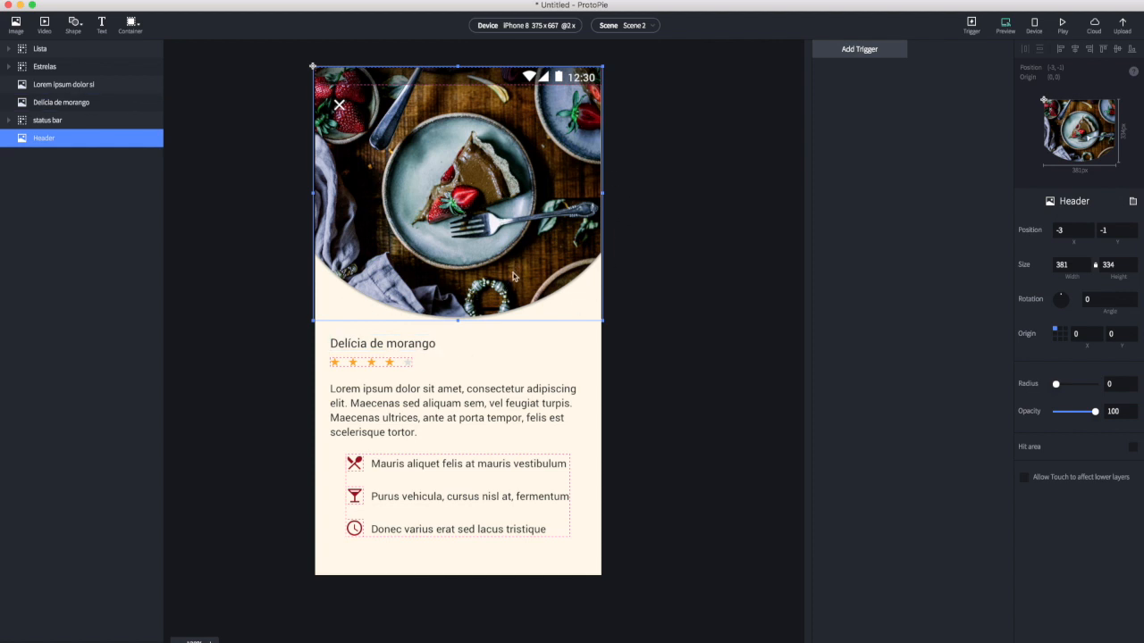
Switch to Sketch, inspect the Header group of the Detalhe torta artboard, and return to ProtoPie
click(347, 642)
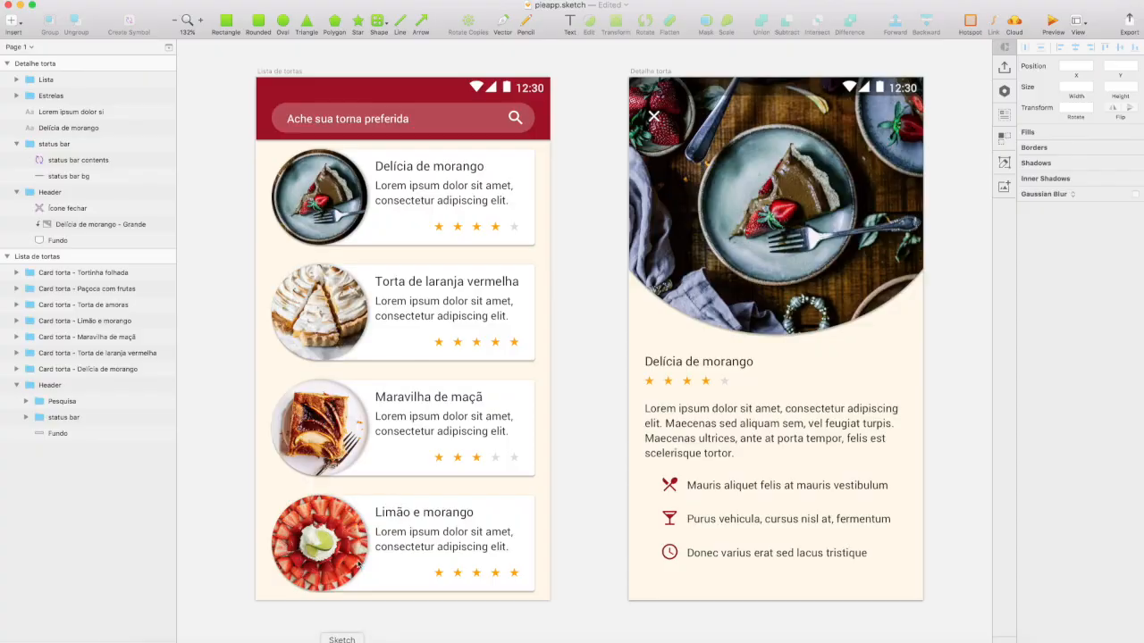
click(789, 128)
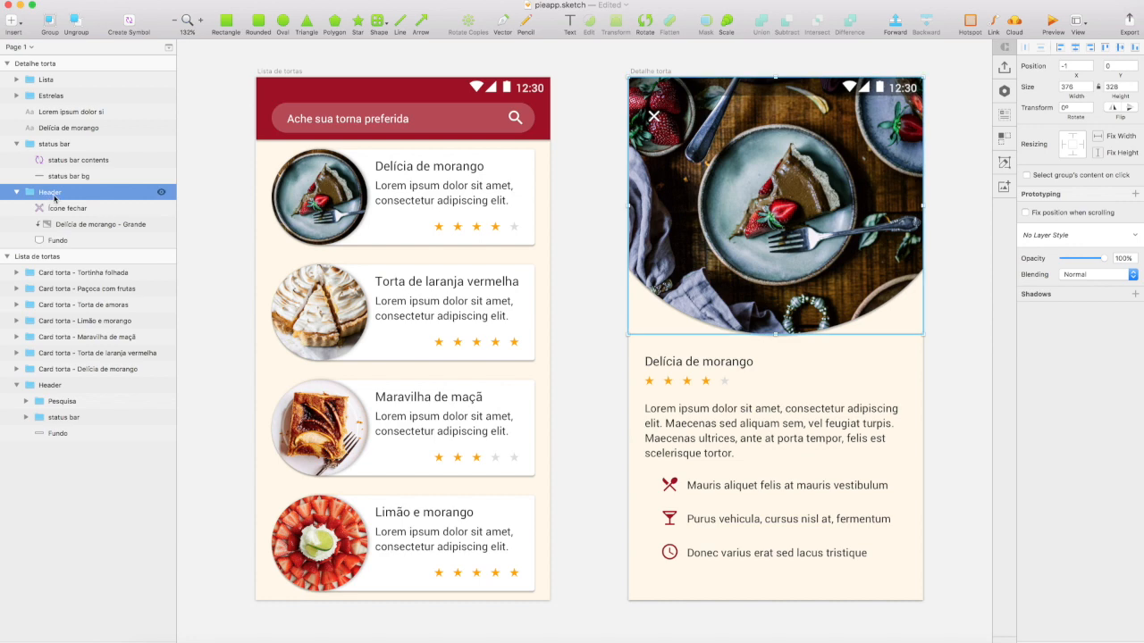
click(405, 642)
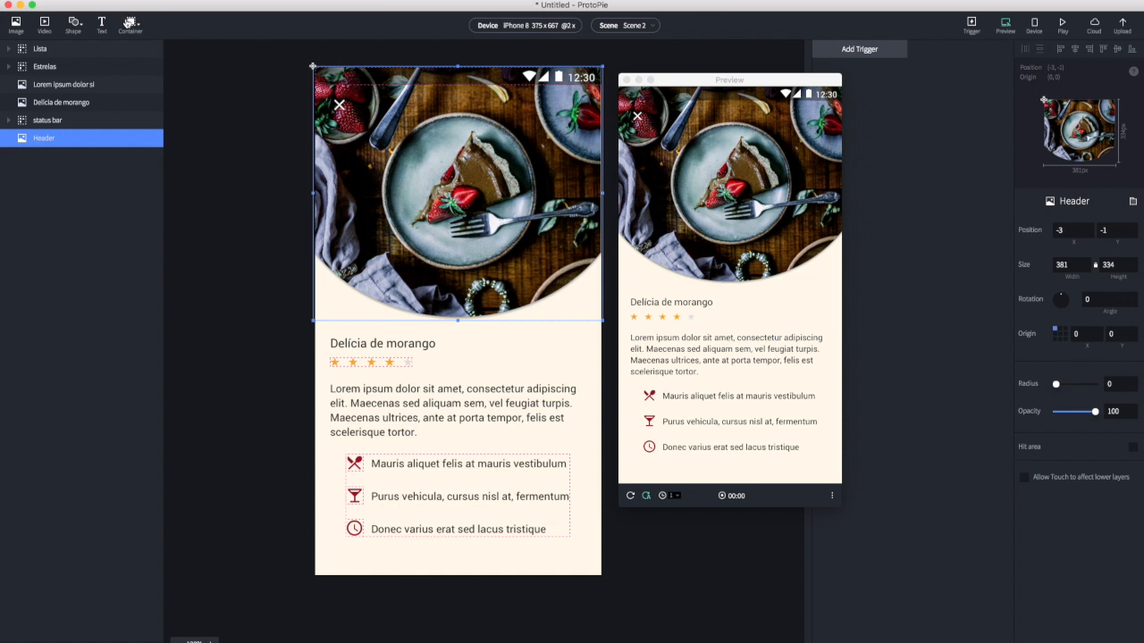
Add an empty container above the Header image in Scene 2
click(132, 24)
click(148, 41)
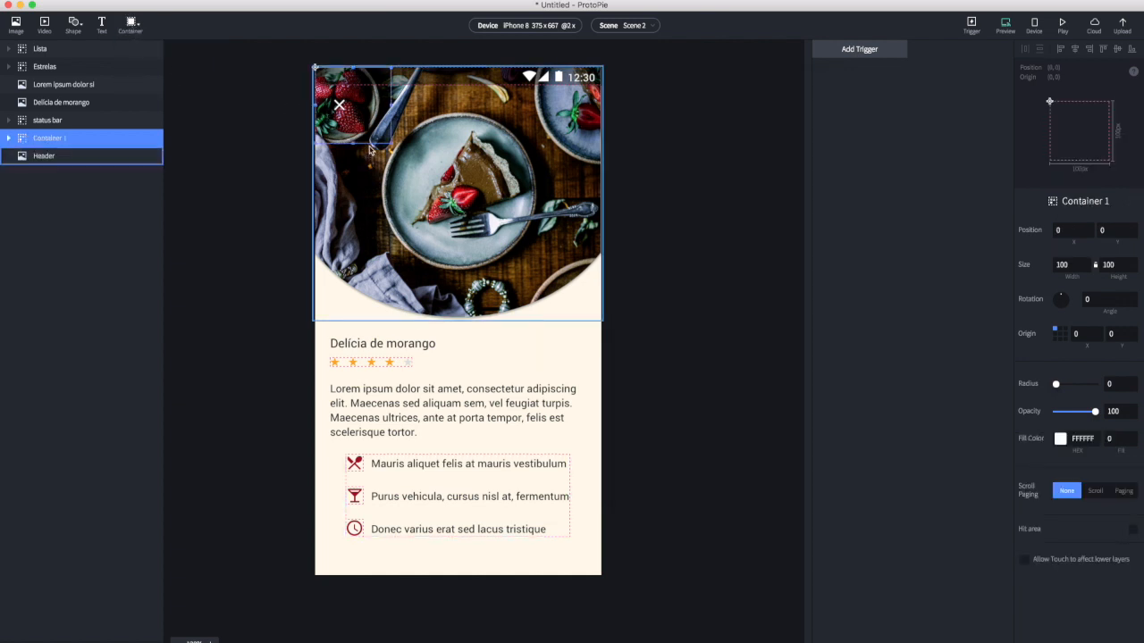
Shrink the container in Scene 2 to 20 by 27.34 and place it over the close icon at position 22, 37
click(313, 69)
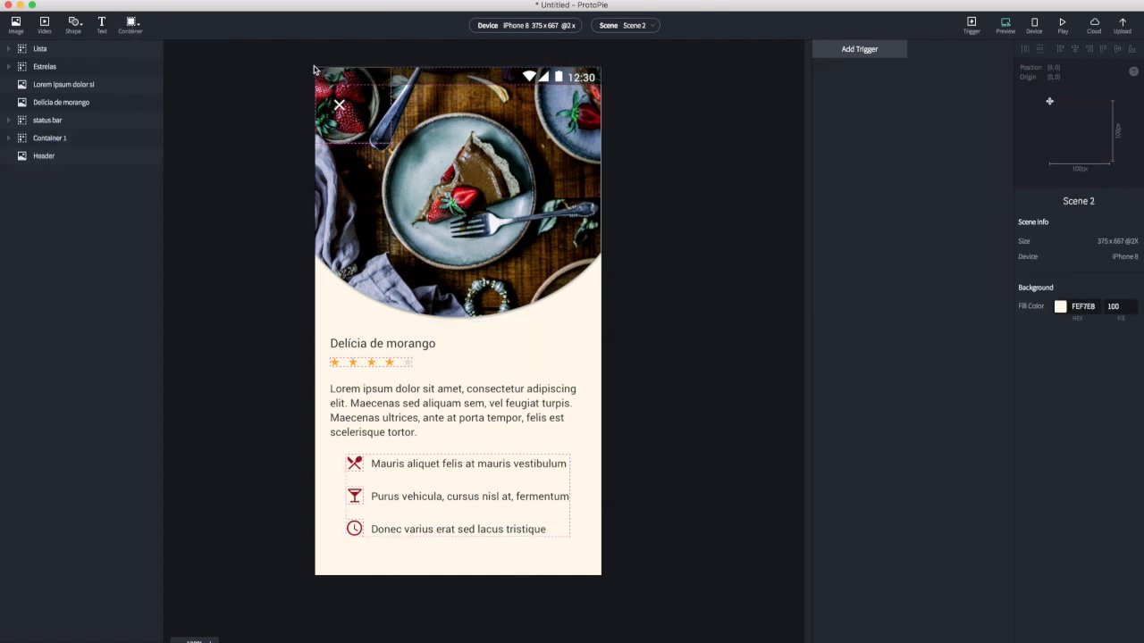
click(346, 145)
drag(316, 68, 330, 92)
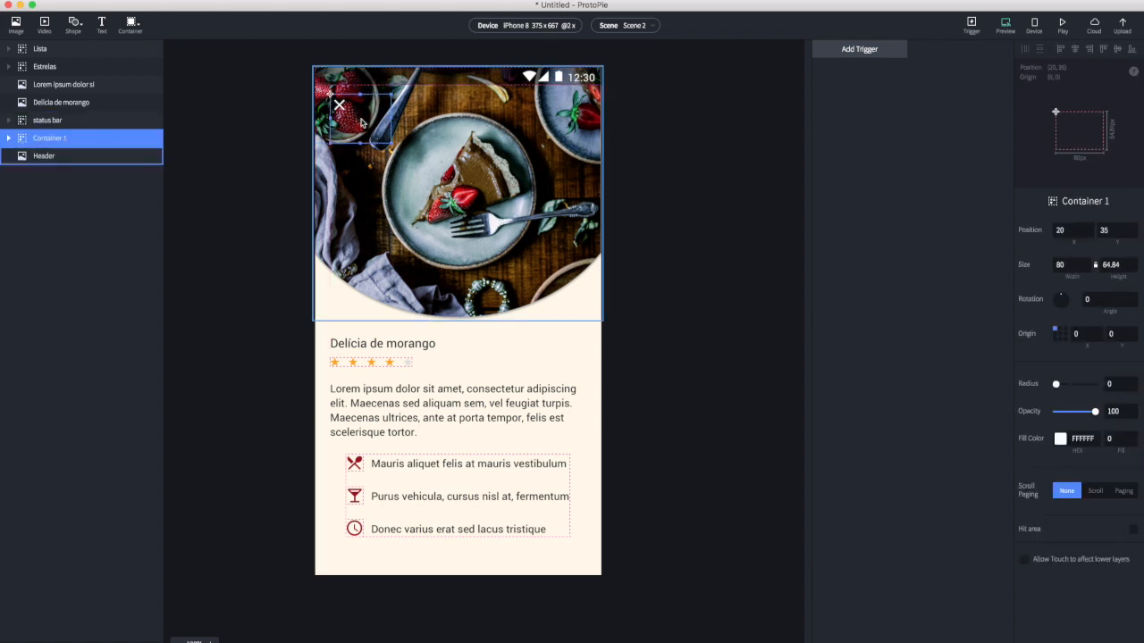
drag(390, 145, 352, 119)
key(Right)
key(Right)
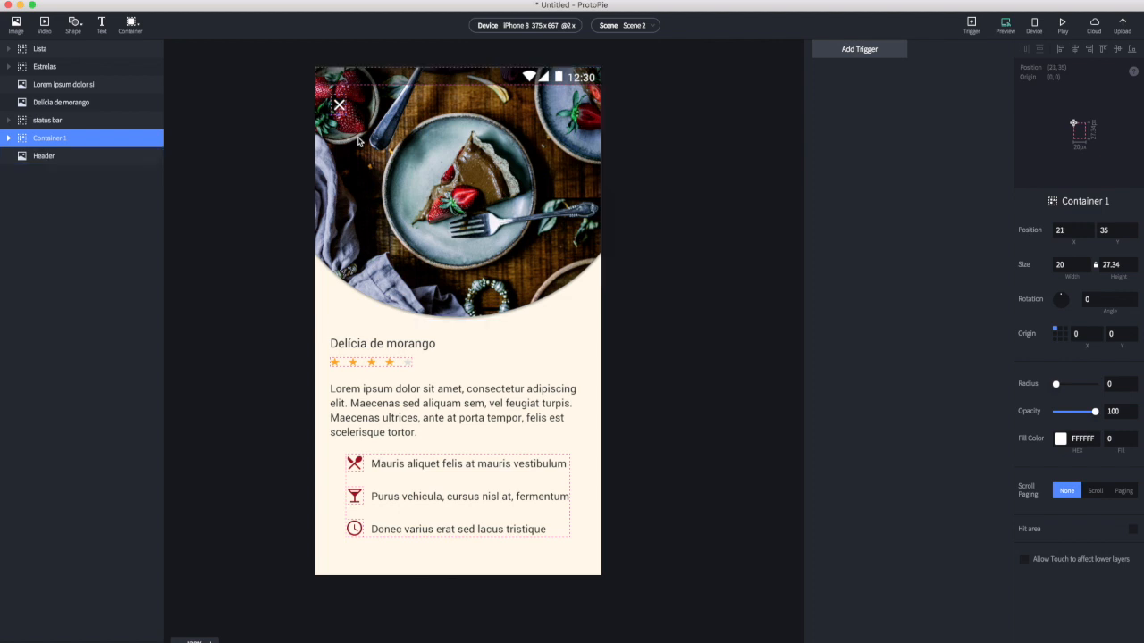
key(Down)
key(Down)
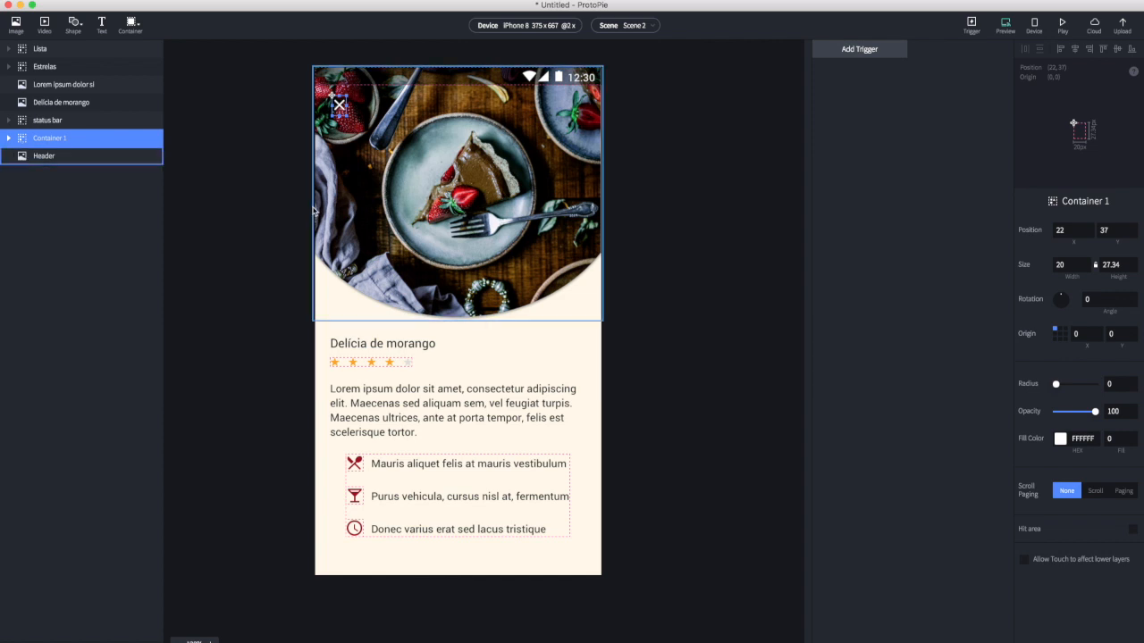
Rename the container over the close icon as Hot spot
double_click(44, 140)
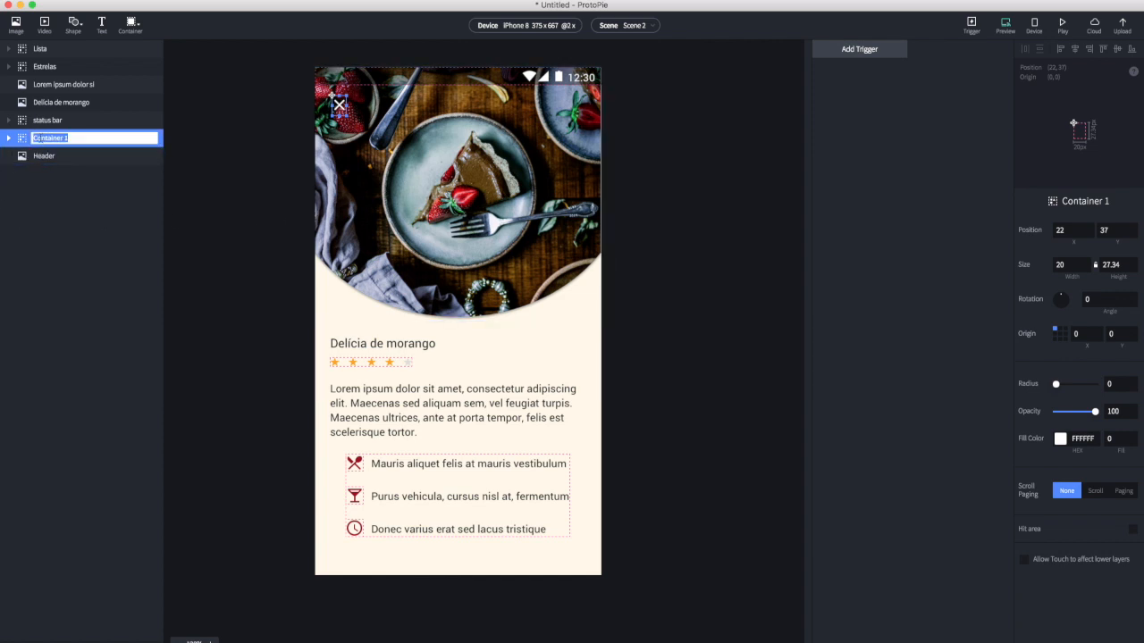
text(He)
text(t spot)
key(Return)
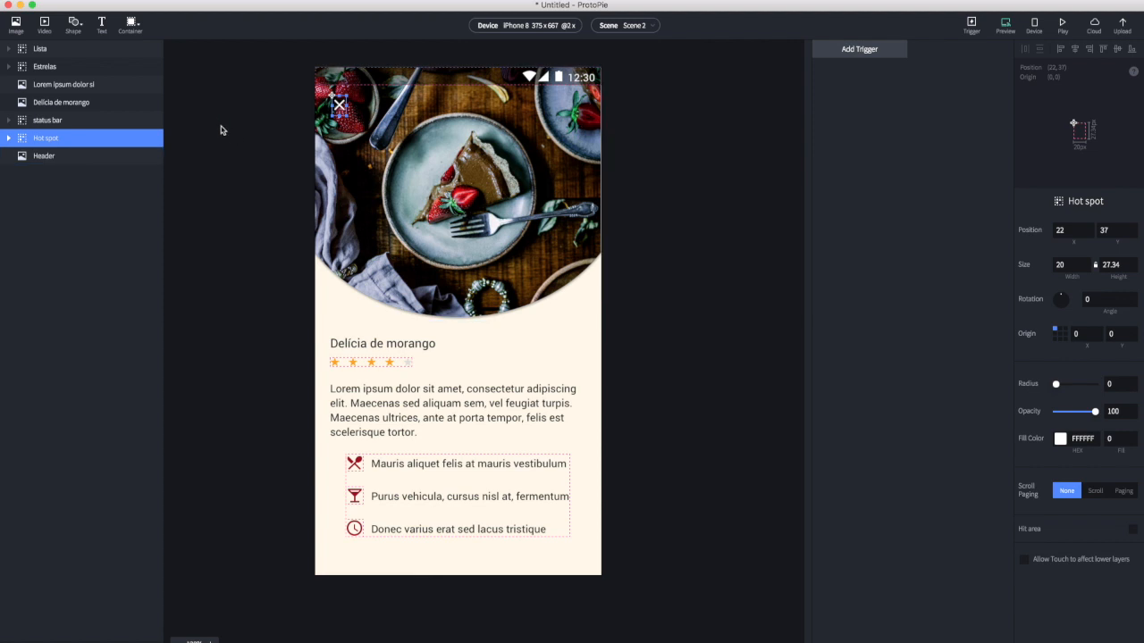
Add a Tap trigger to the Hot spot container with a Jump response to Scene 1
click(847, 53)
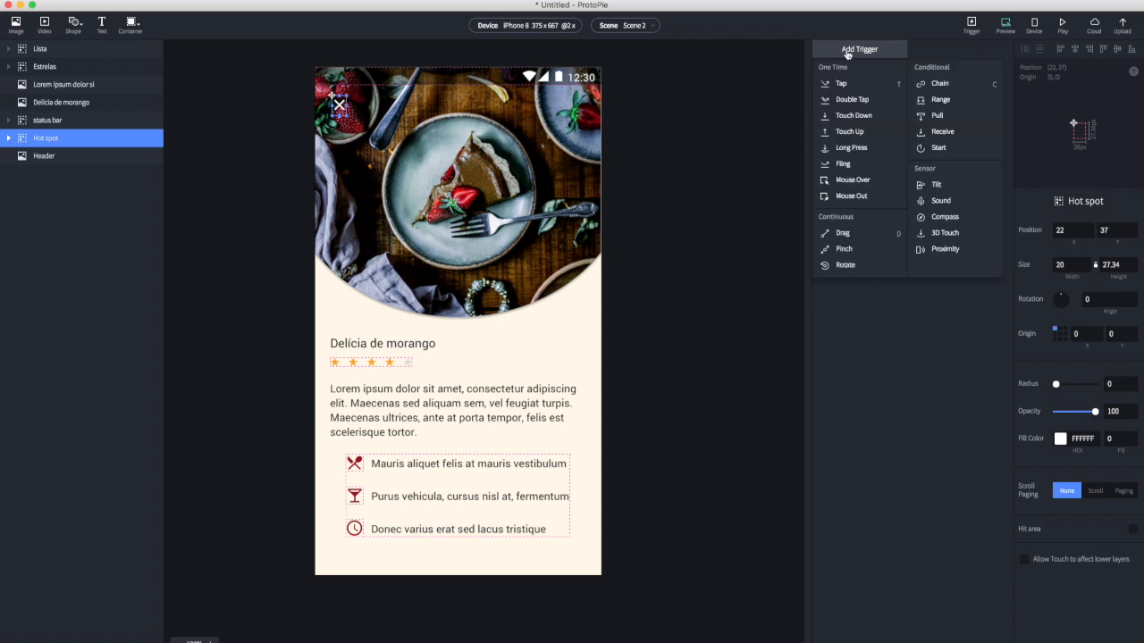
click(847, 83)
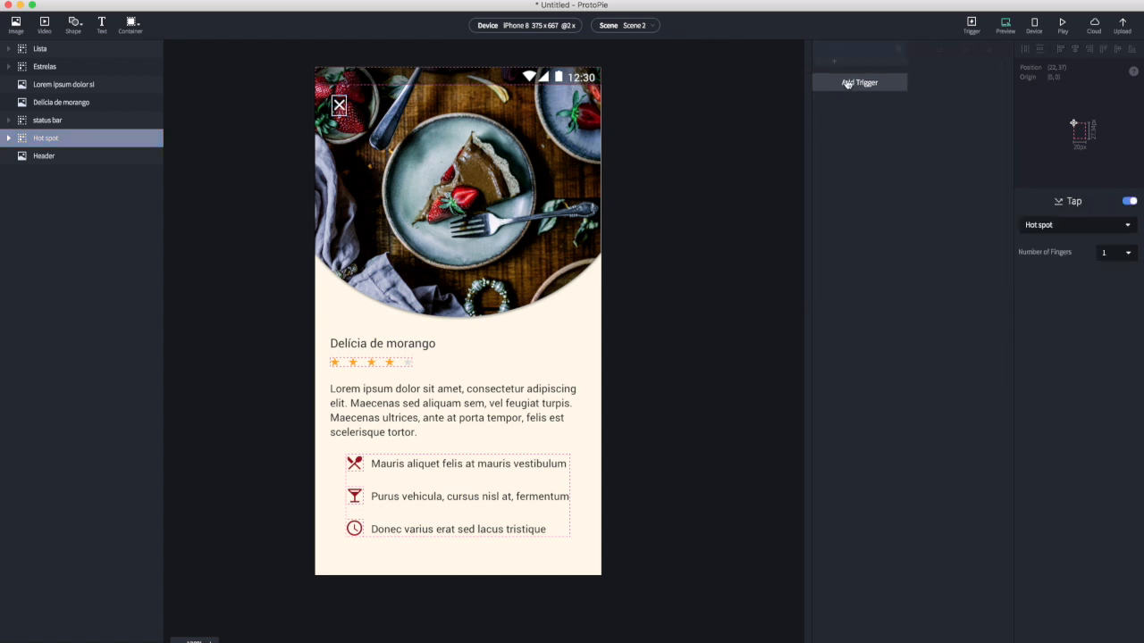
click(849, 66)
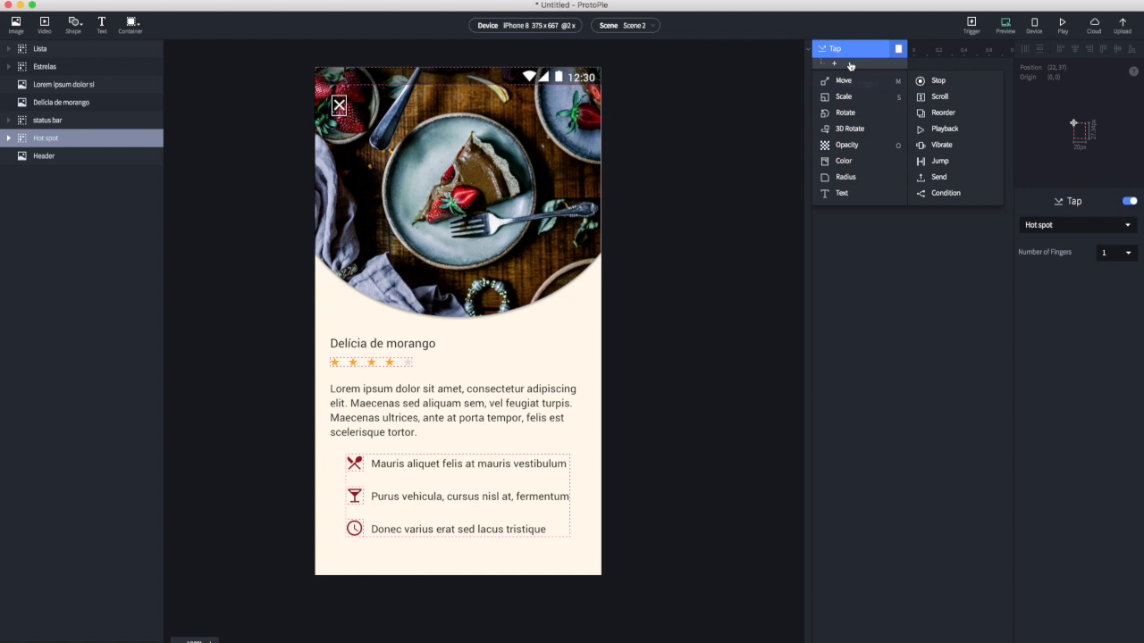
click(938, 163)
click(1094, 231)
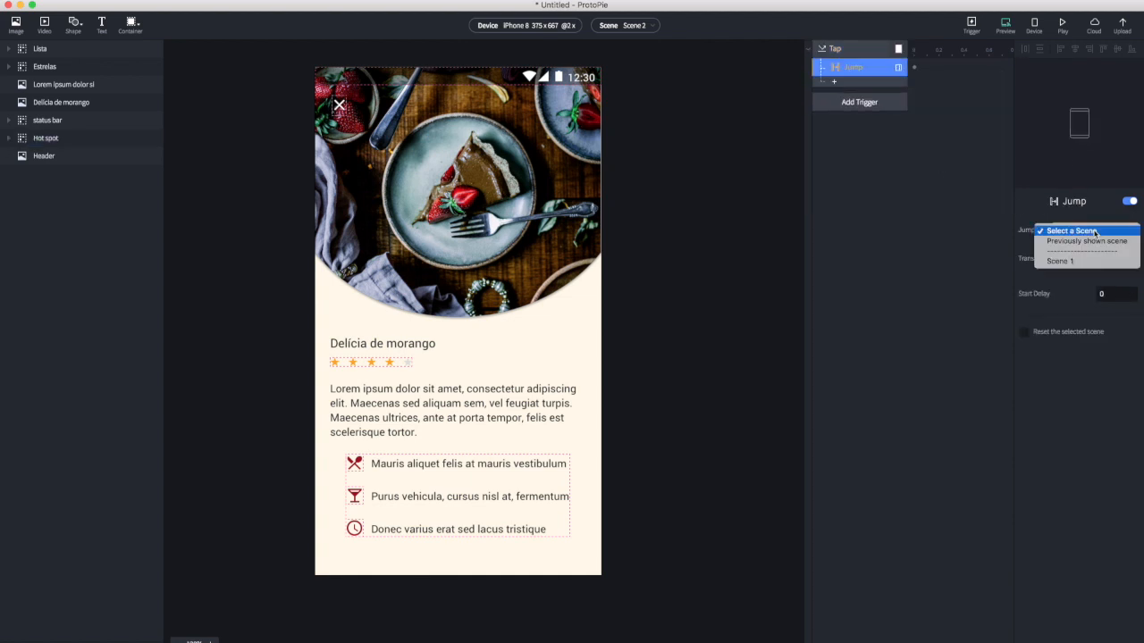
click(1075, 262)
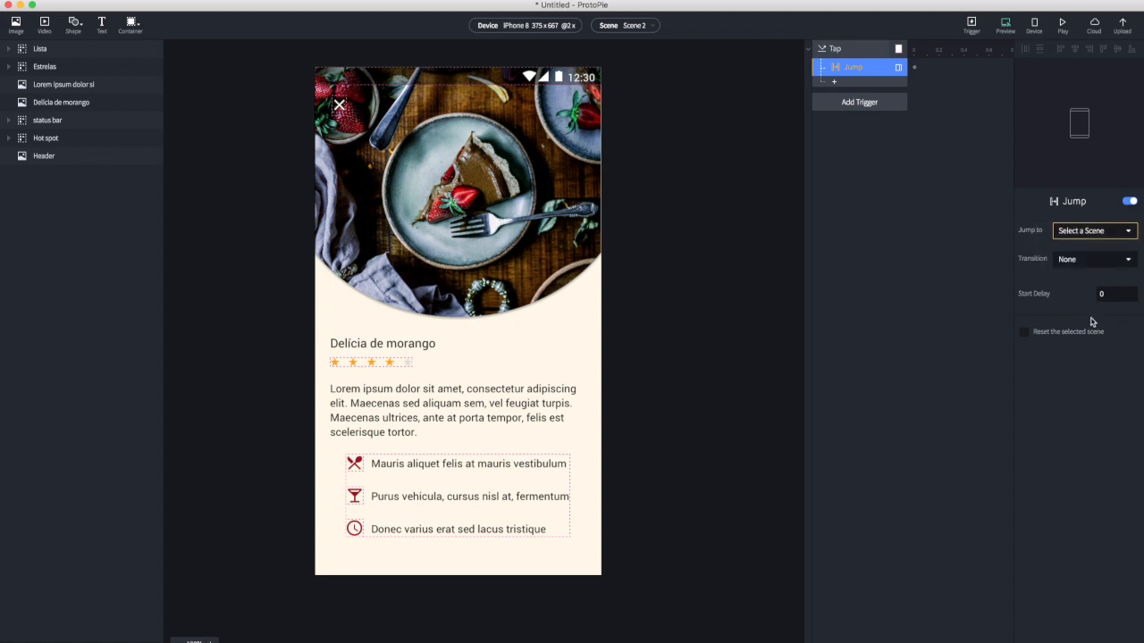
Set the Jump transition to Slide Out with the direction Top to Bottom
click(1091, 259)
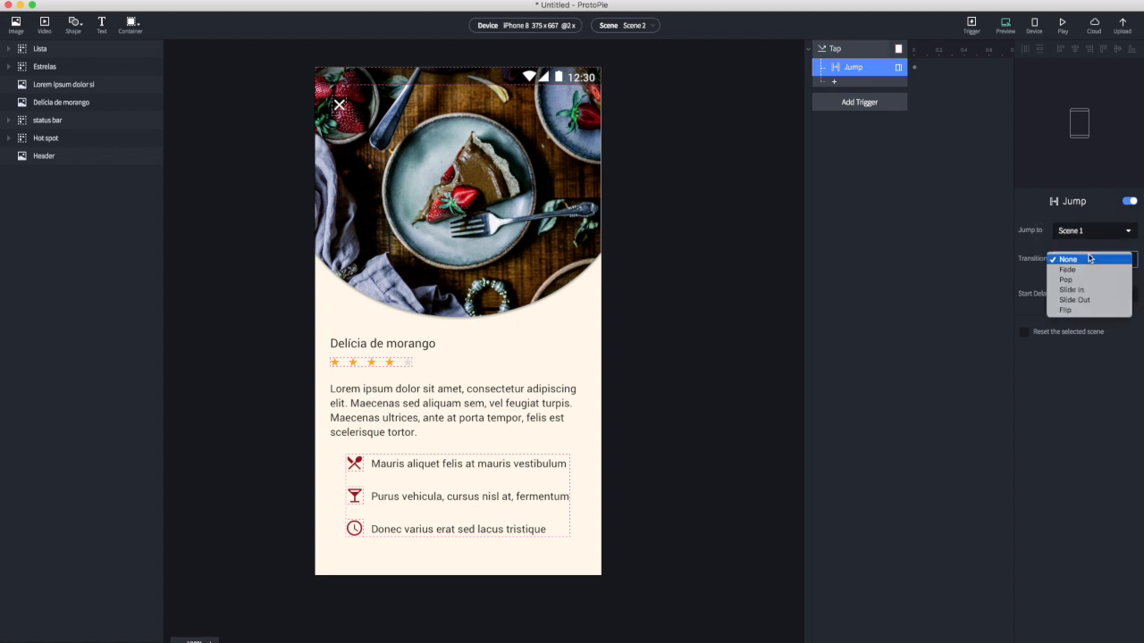
click(1082, 302)
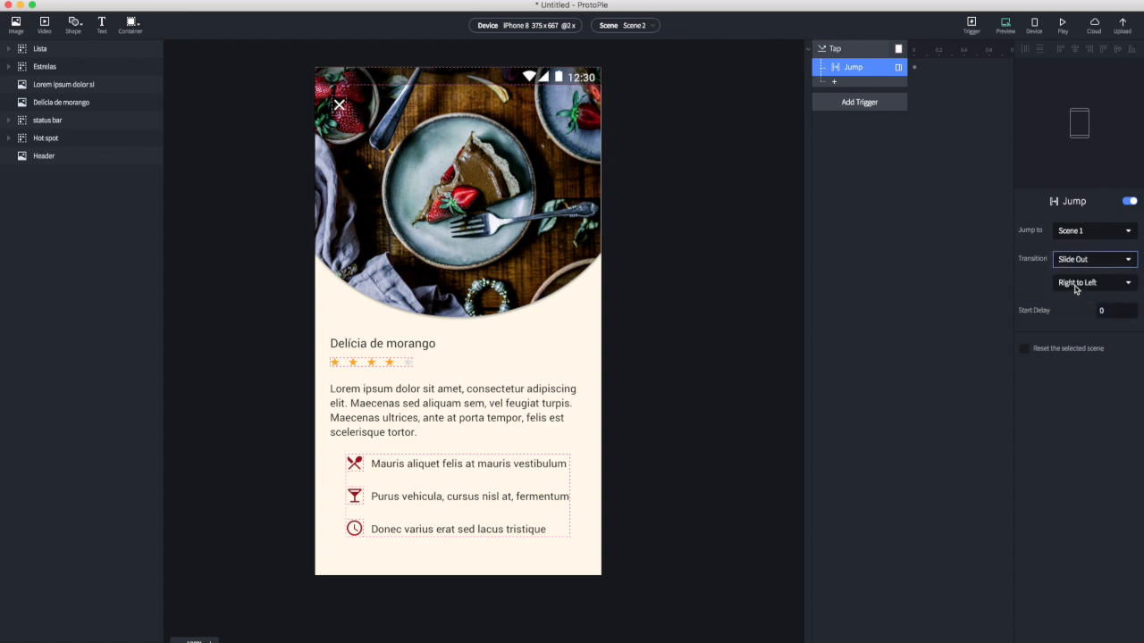
click(1078, 283)
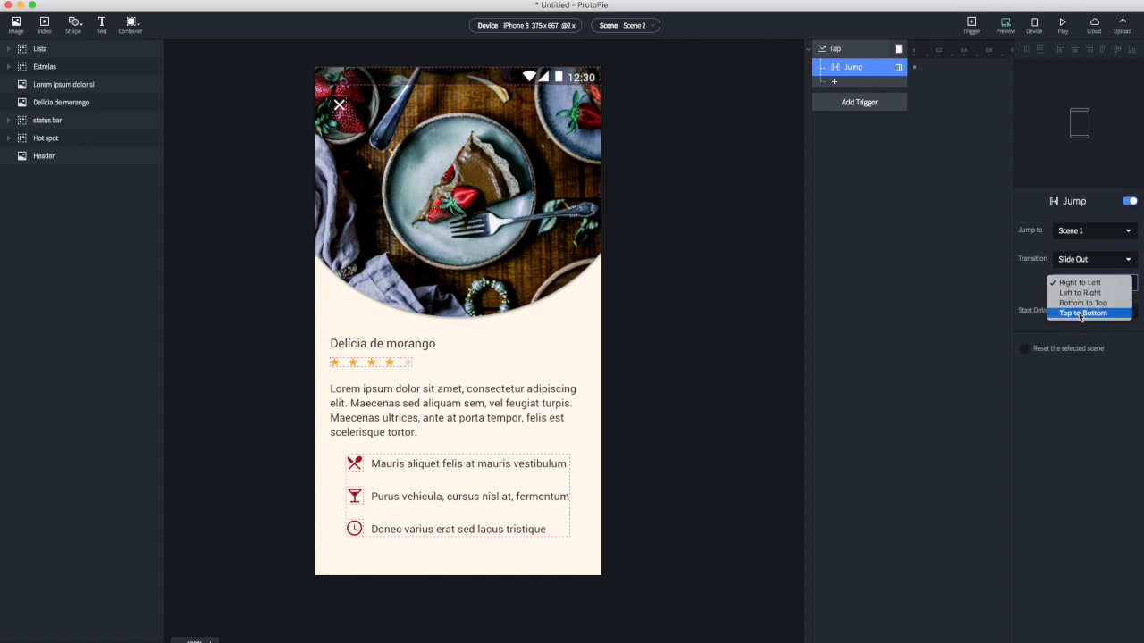
click(1082, 313)
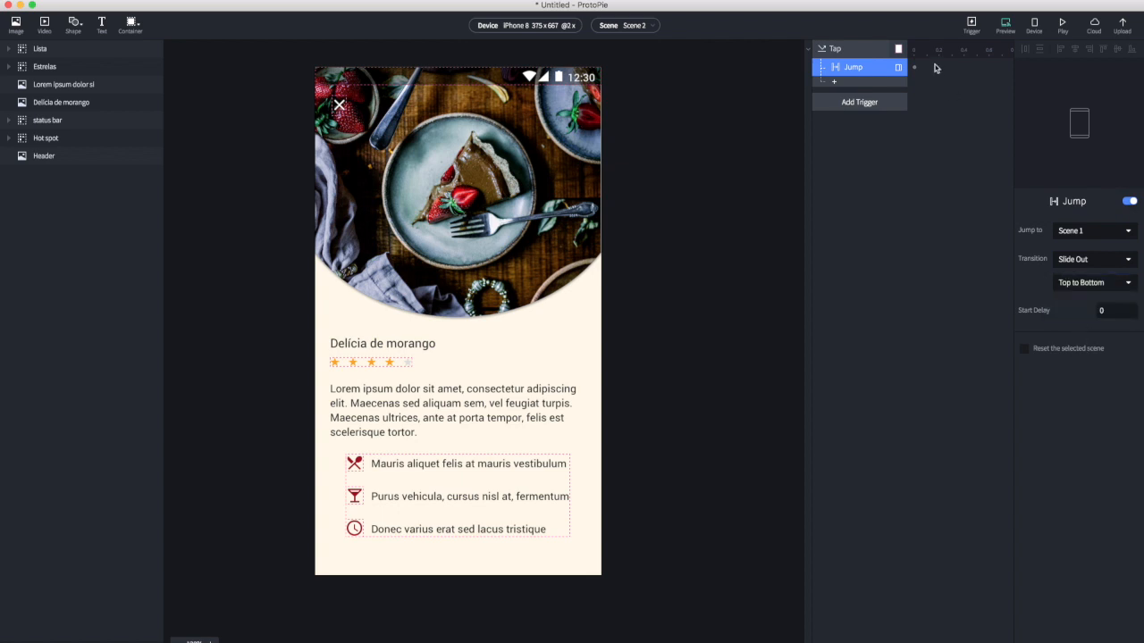
Preview Scene 2 and test the close icon, reopening the detail from the Delícia de morango card several times
click(1006, 25)
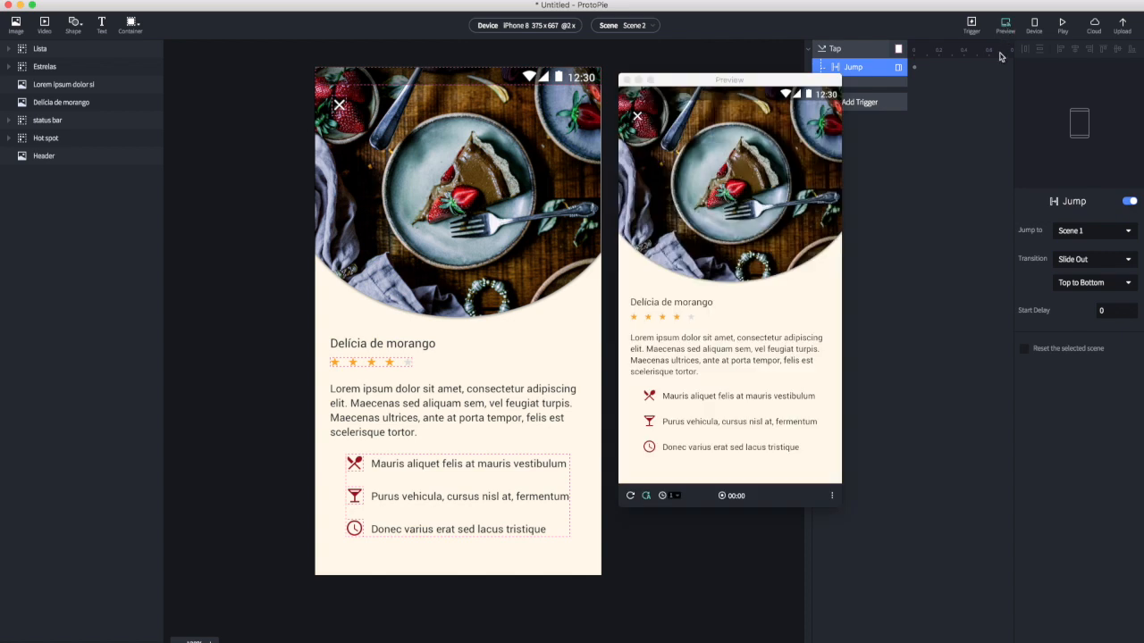
click(640, 117)
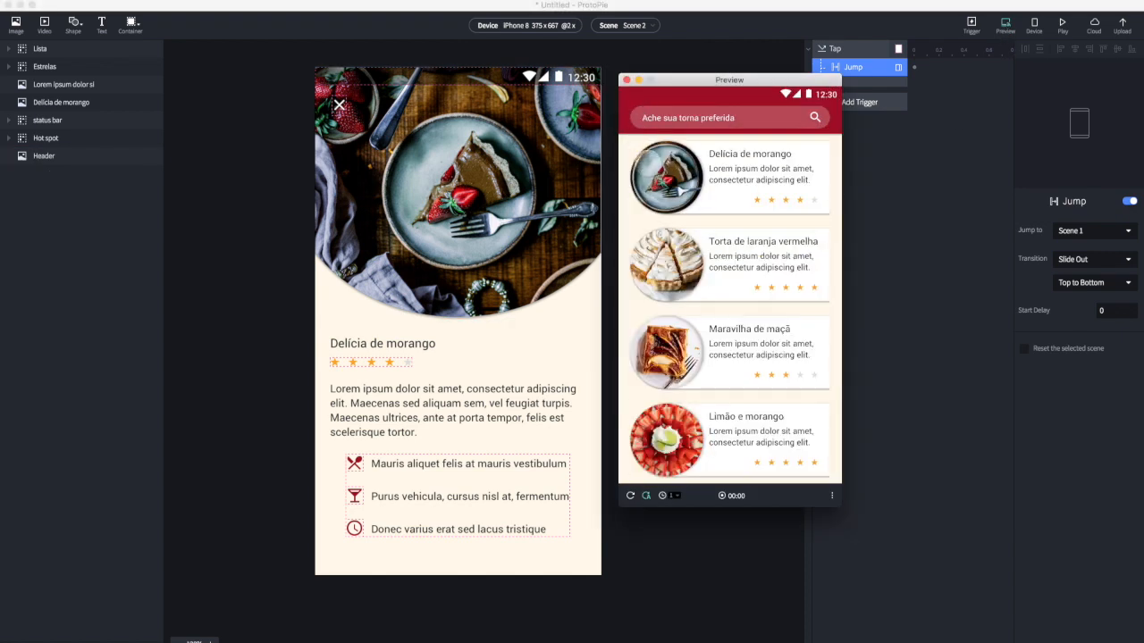
click(770, 170)
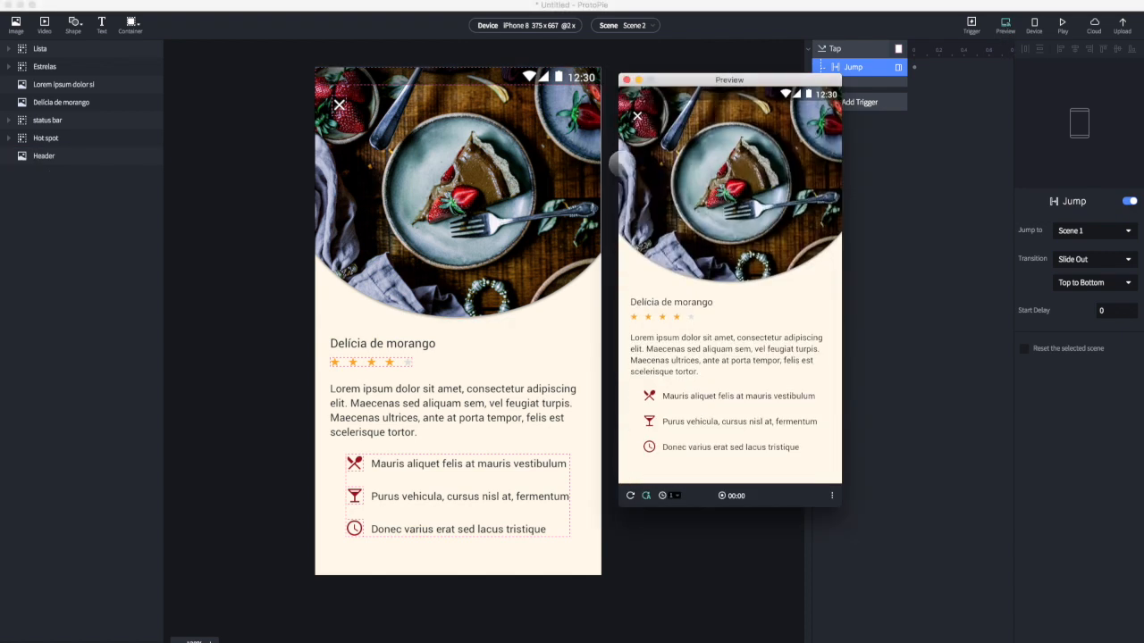
click(636, 118)
click(713, 170)
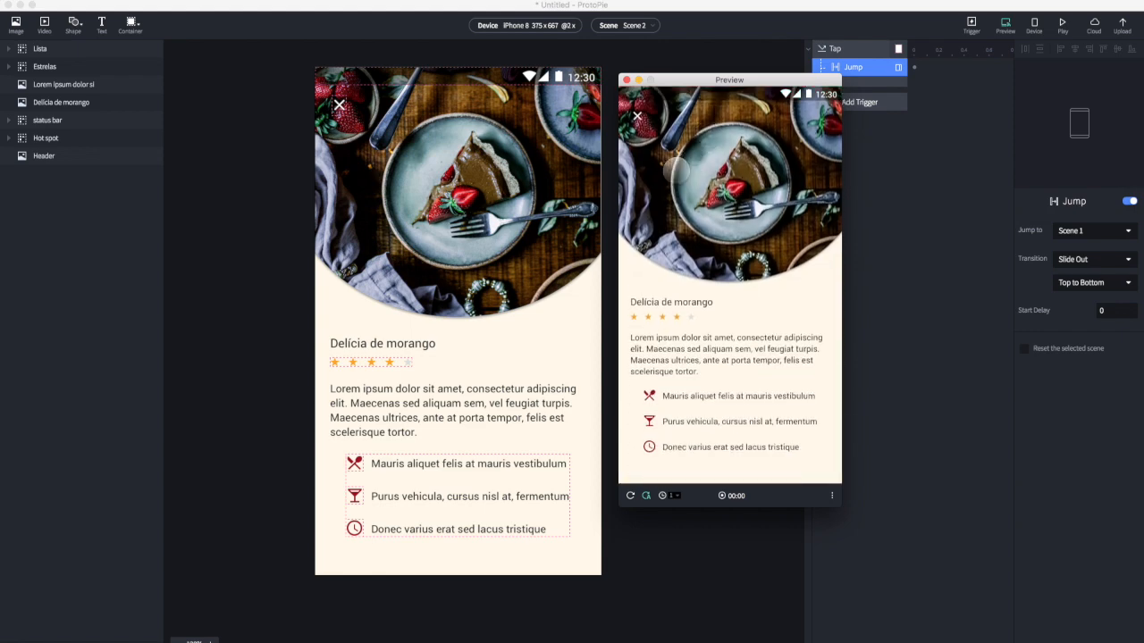
click(635, 119)
click(733, 170)
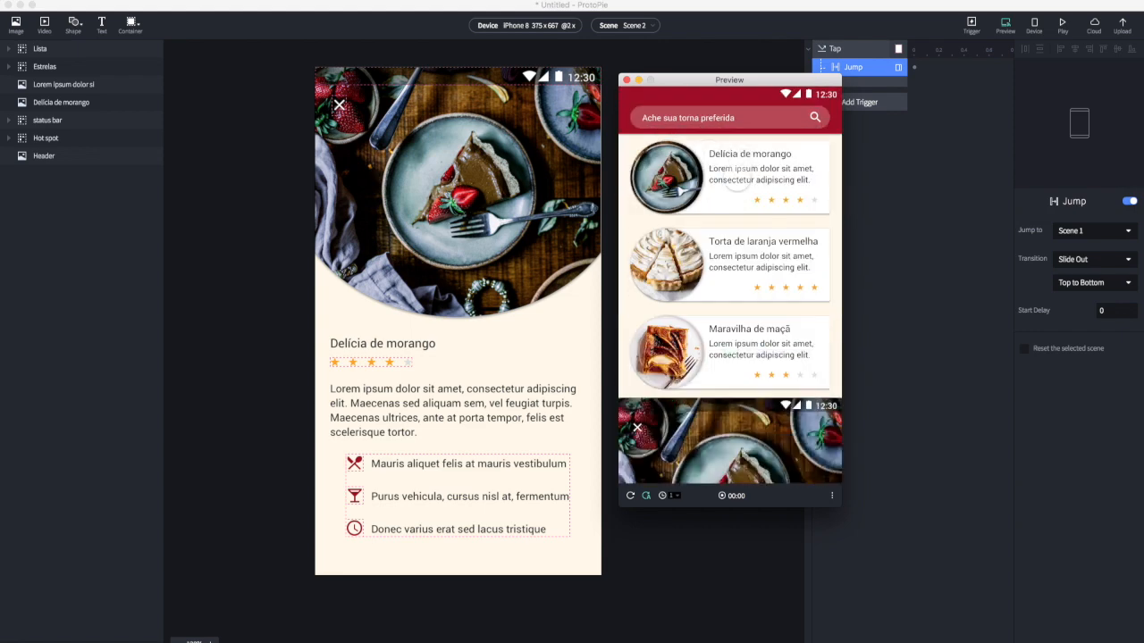
click(635, 119)
Scroll the previewed pie list down and back, test opening and closing the detail once more, and return to the editor
drag(675, 284, 687, 6)
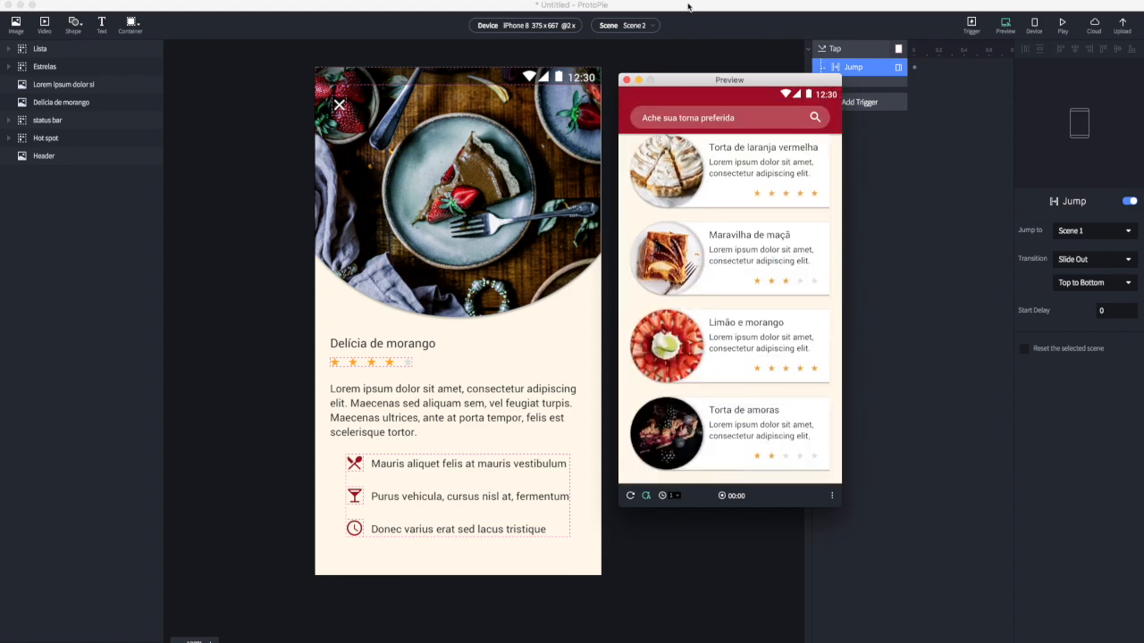
drag(711, 199, 691, 509)
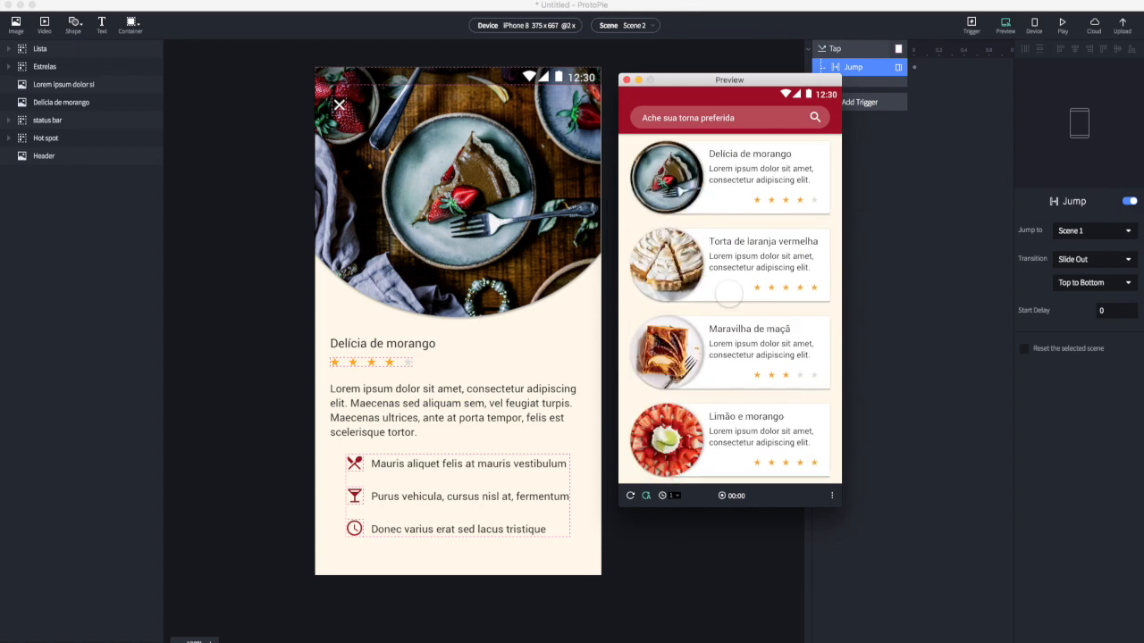
click(744, 165)
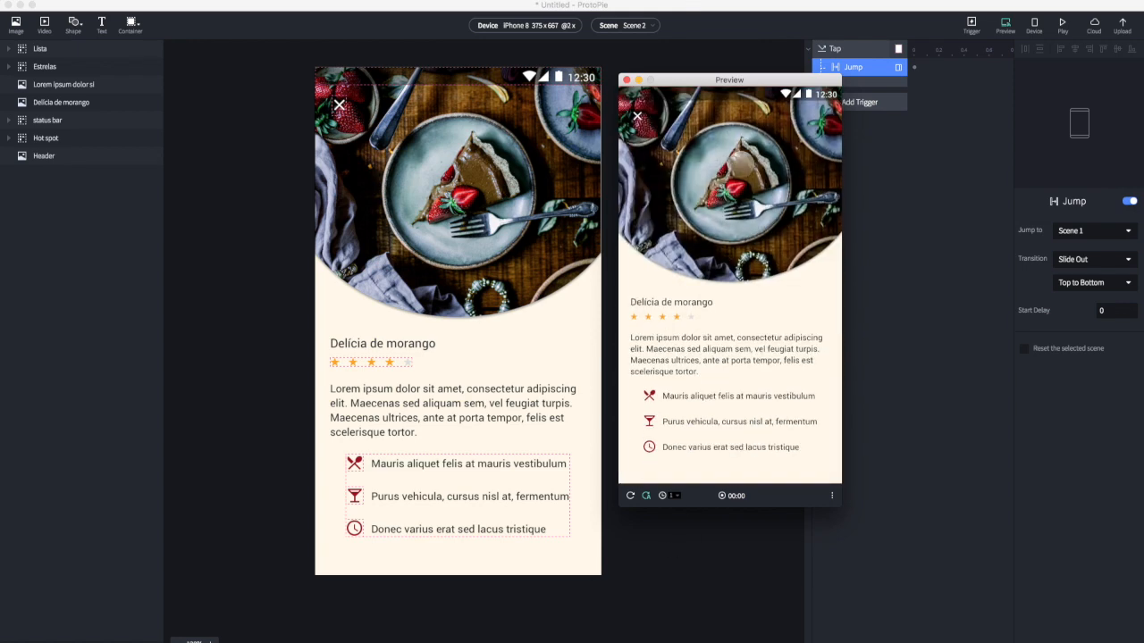
click(637, 115)
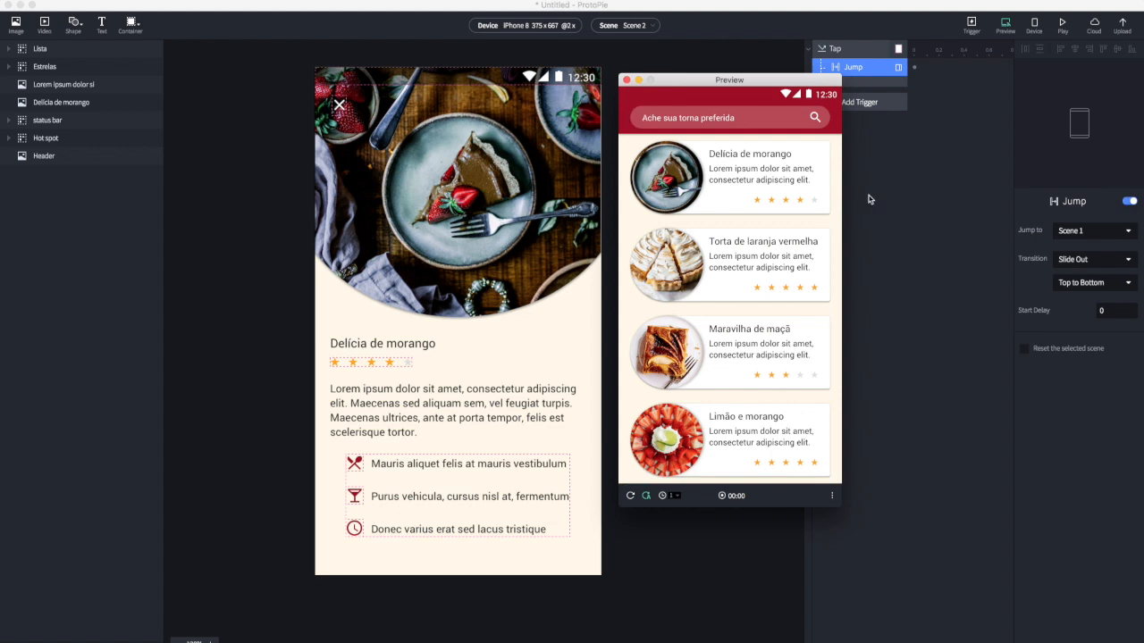
click(870, 200)
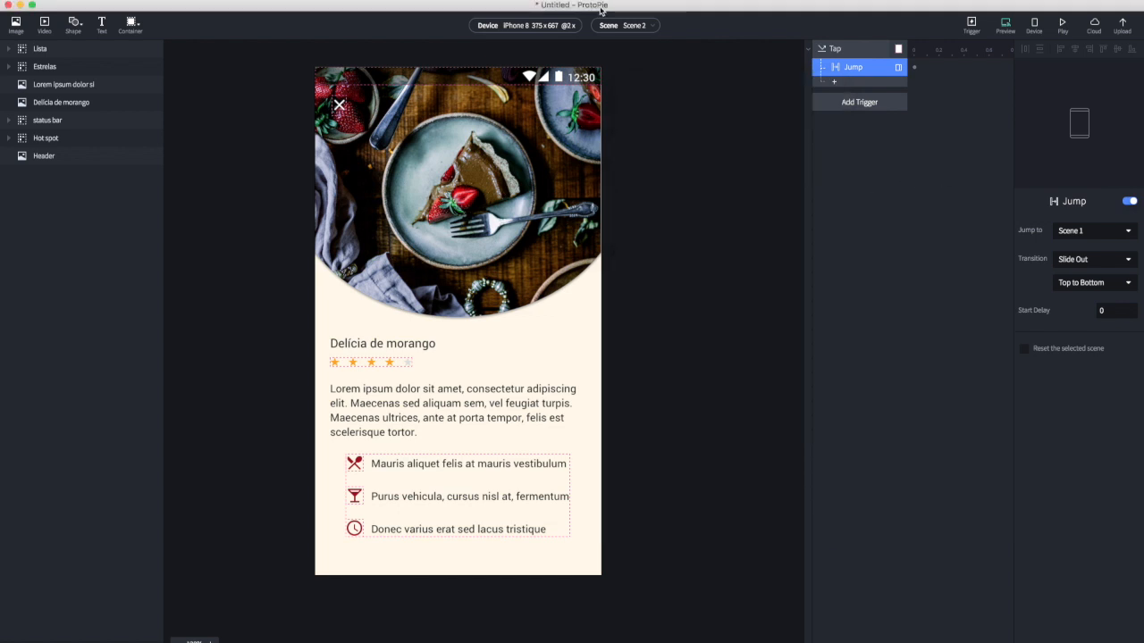
Switch to Scene 1 and check the Delícia de morango card inside the scroll container
click(621, 25)
click(623, 52)
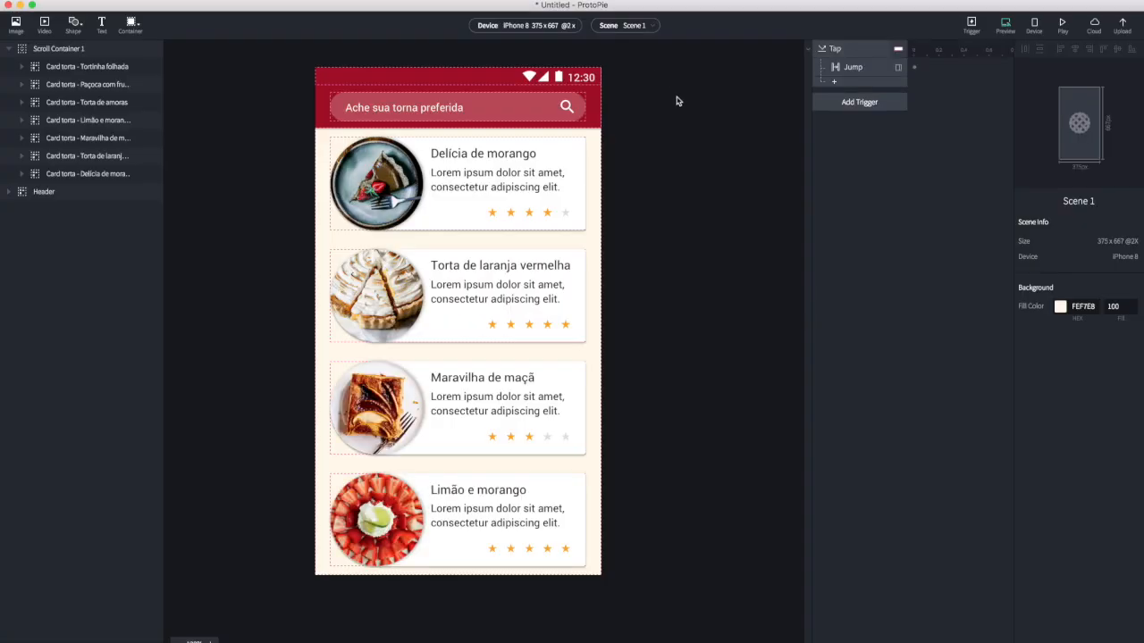
click(539, 211)
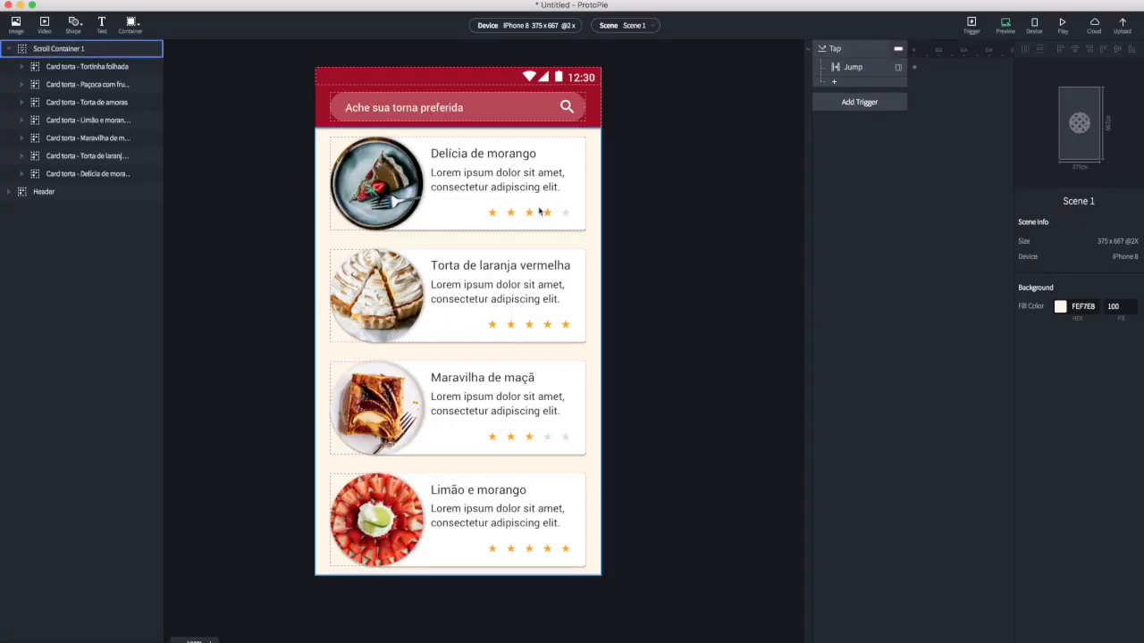
click(66, 176)
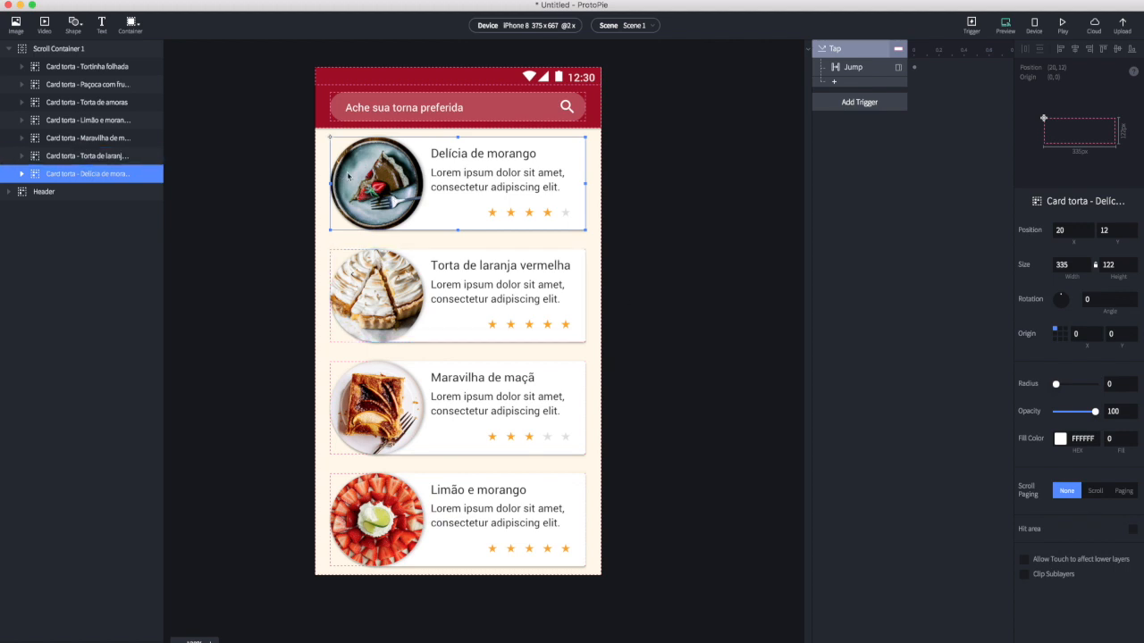
click(863, 184)
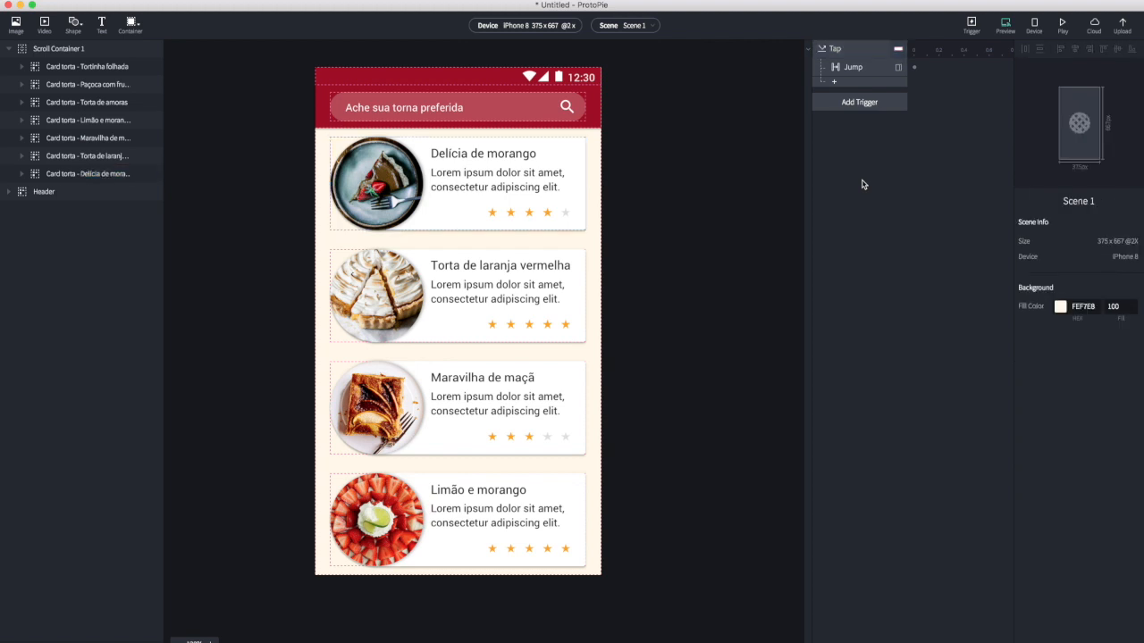
Add a Start trigger to Scene 1 with a Move response assigned to the Card torta - Delícia de morango layer
click(851, 104)
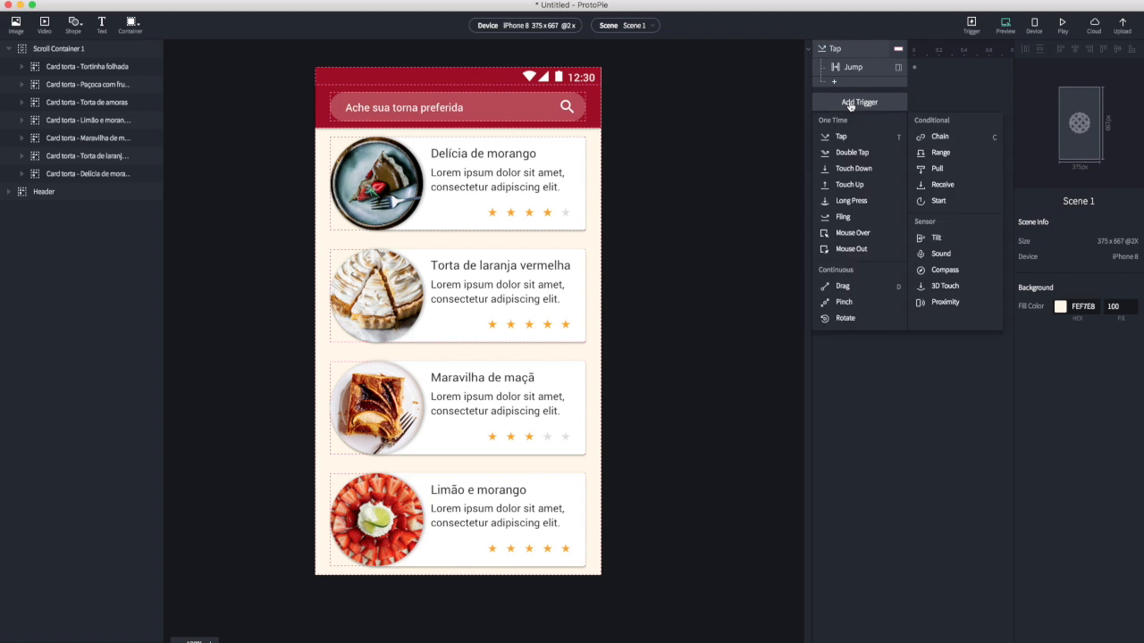
click(918, 202)
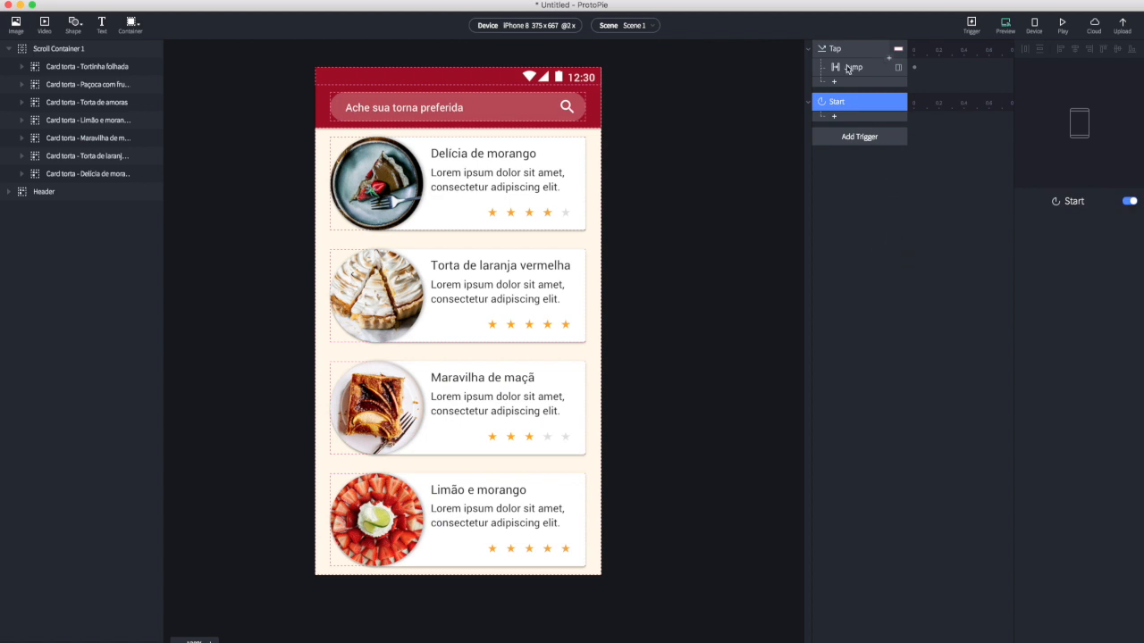
click(852, 122)
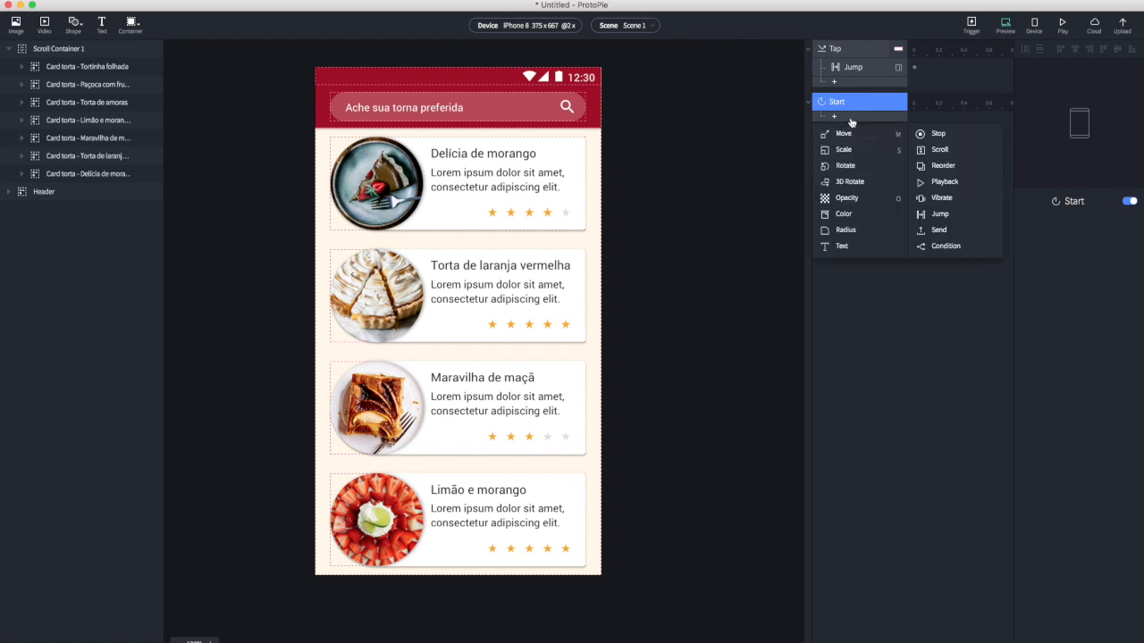
click(854, 134)
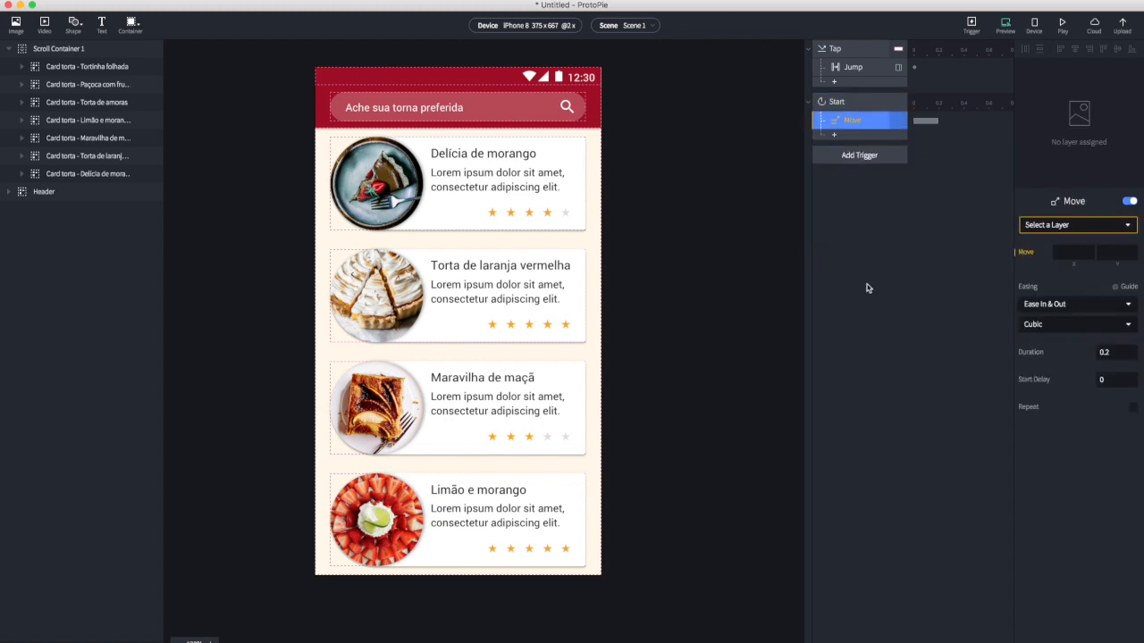
click(1060, 229)
scroll(1061, 259, down, 10)
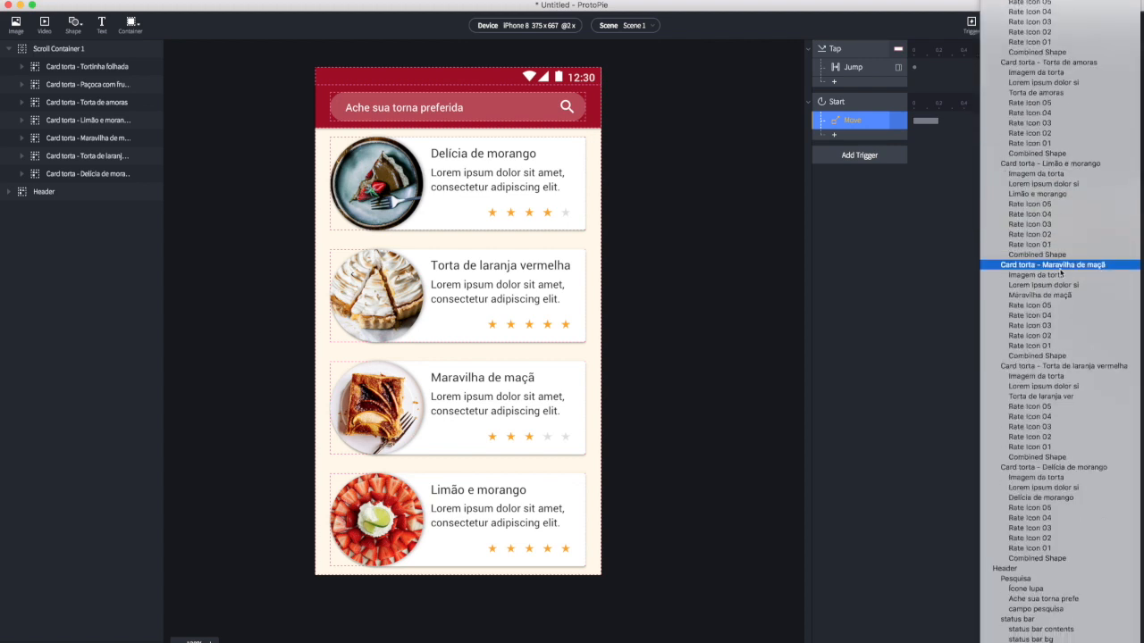
click(1060, 467)
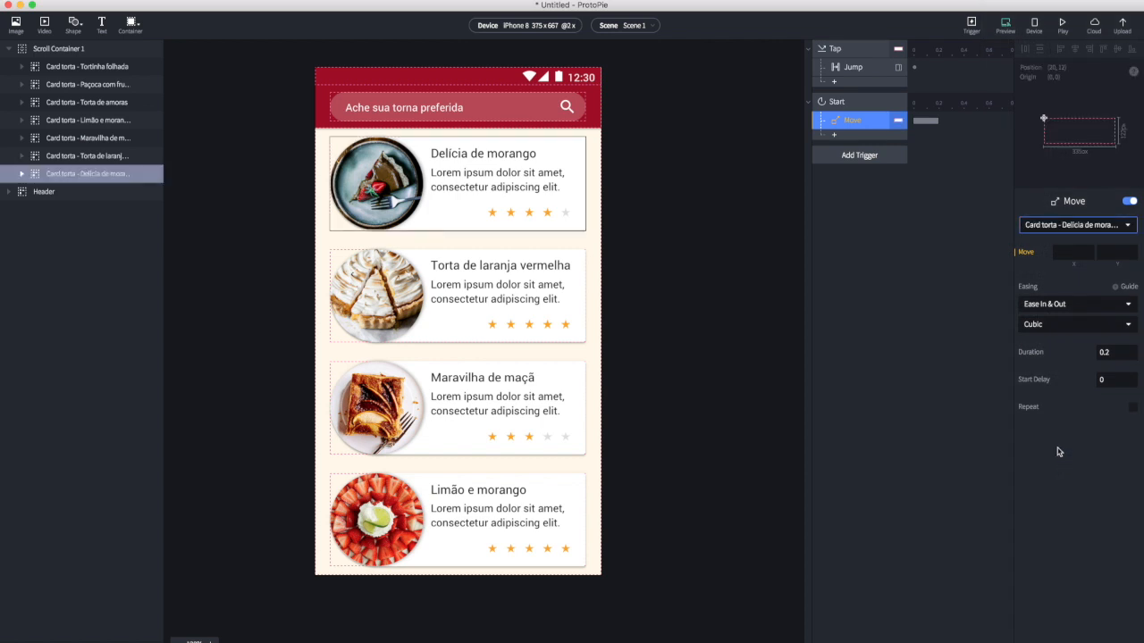
Set the X target of the Delícia de morango card's Move response to 20
click(1058, 254)
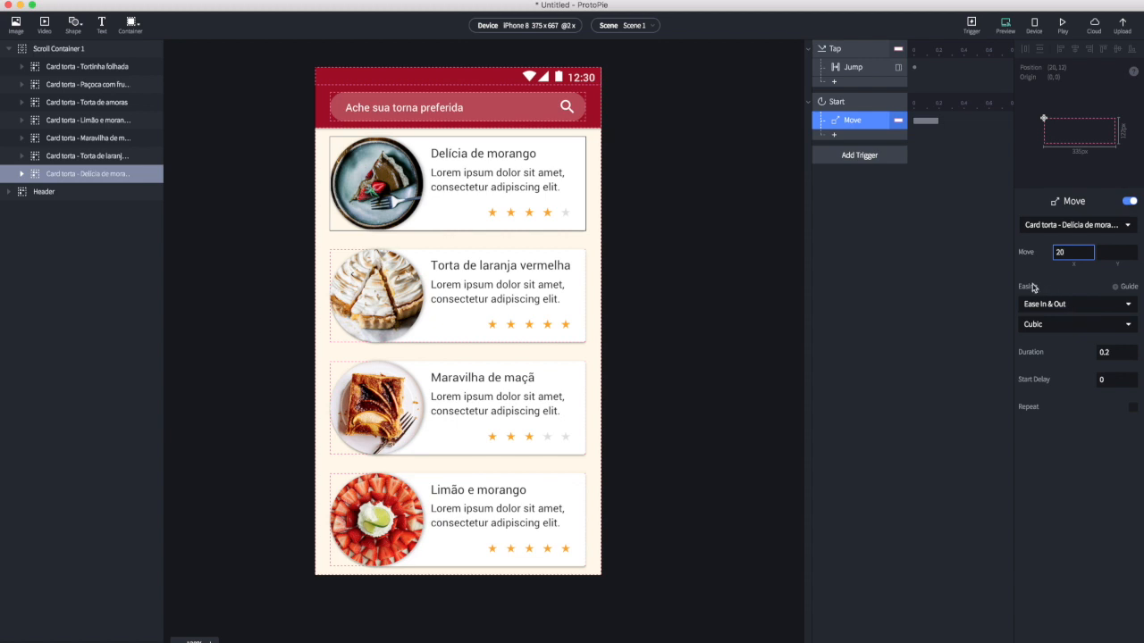
click(863, 254)
click(451, 176)
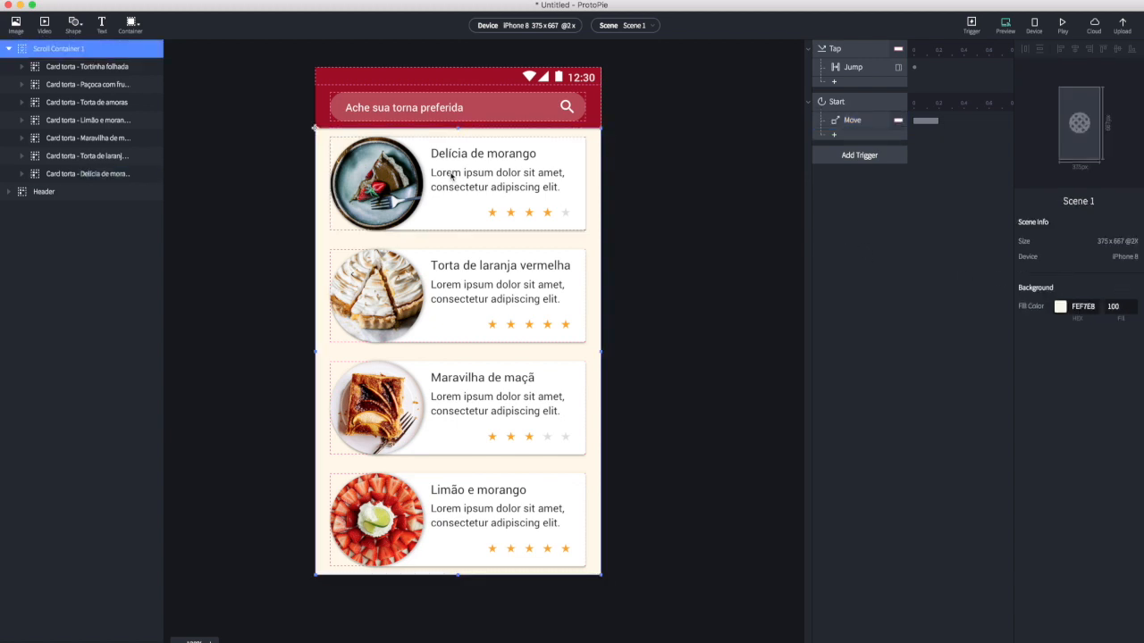
Preview Scene 1 and check the Delícia de morango card's start animation
click(1005, 21)
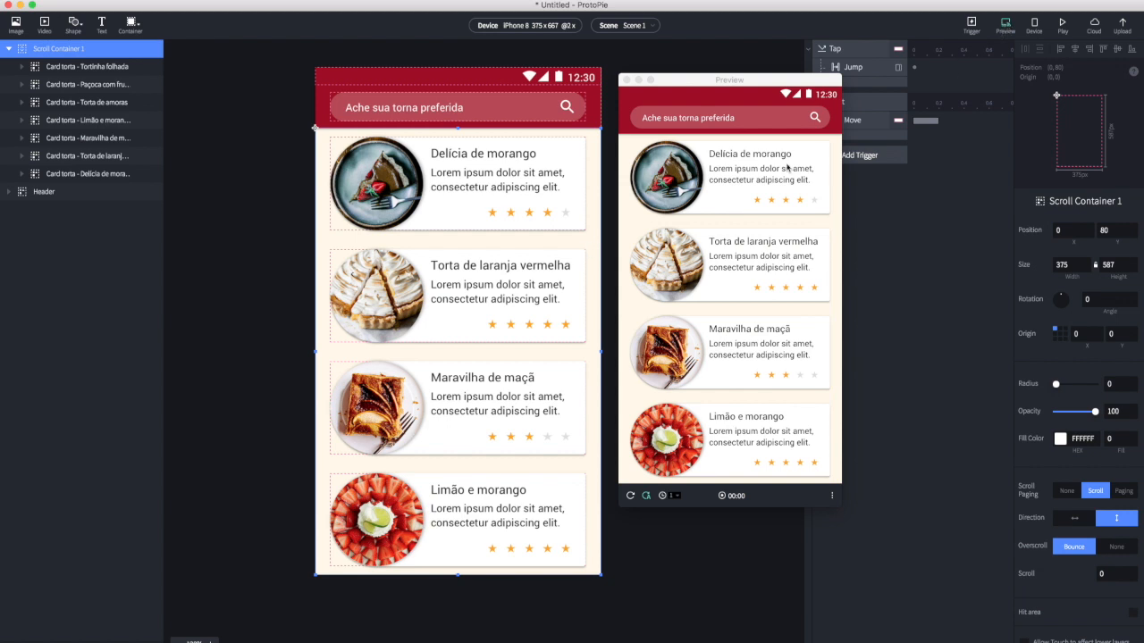
click(776, 168)
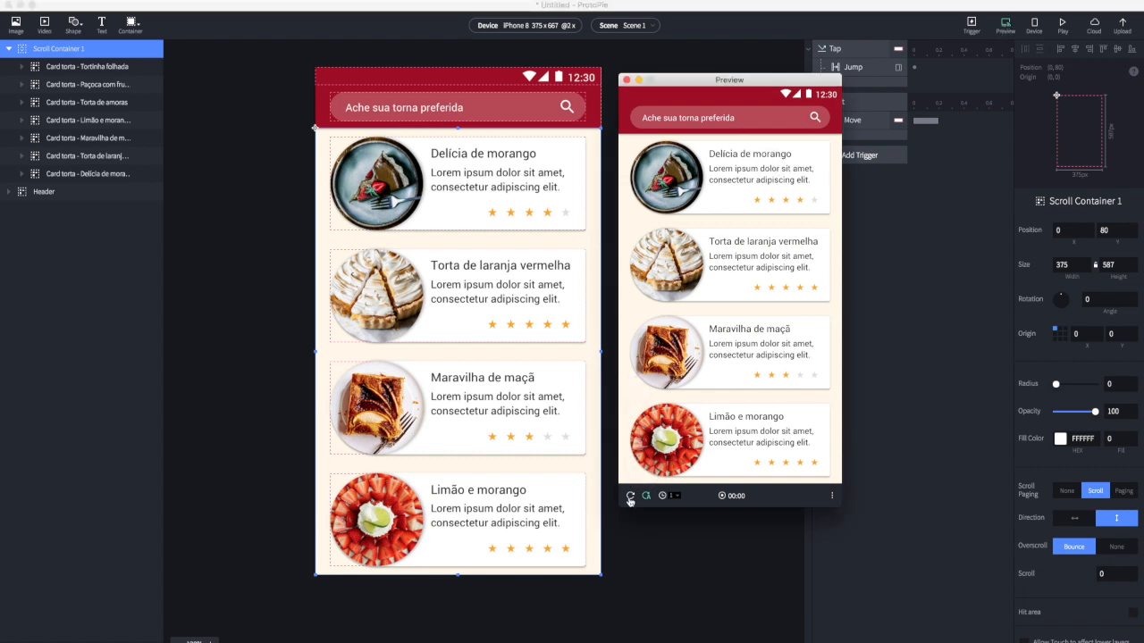
drag(755, 375, 779, 451)
click(921, 382)
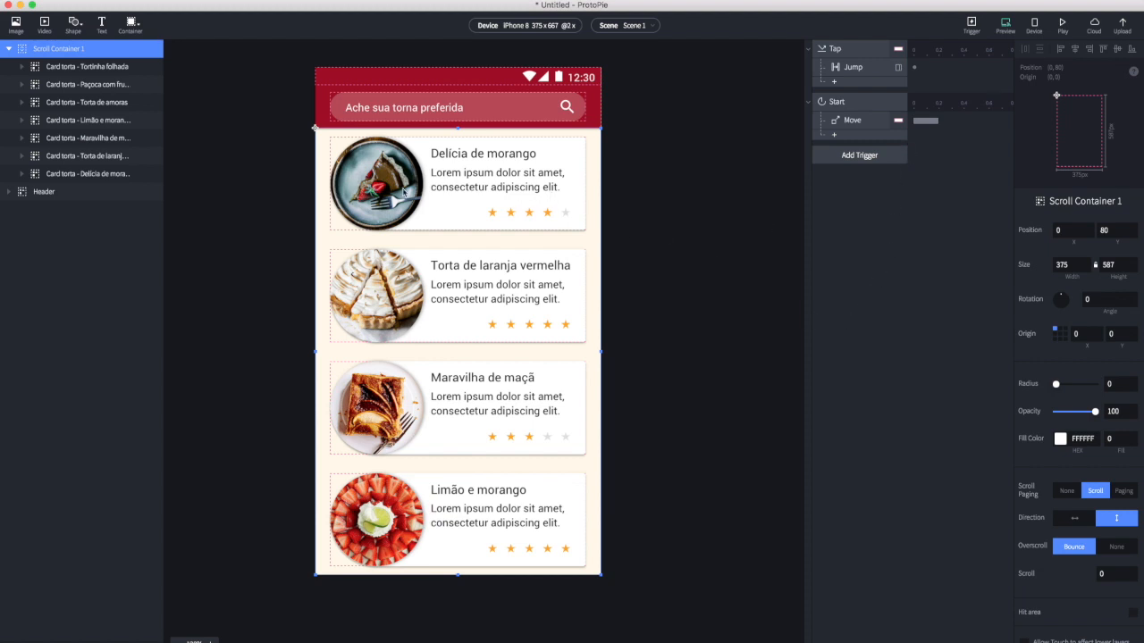
Move the Delícia de morango card outside the scene's right edge to X 375, keeping Y at 12
click(94, 174)
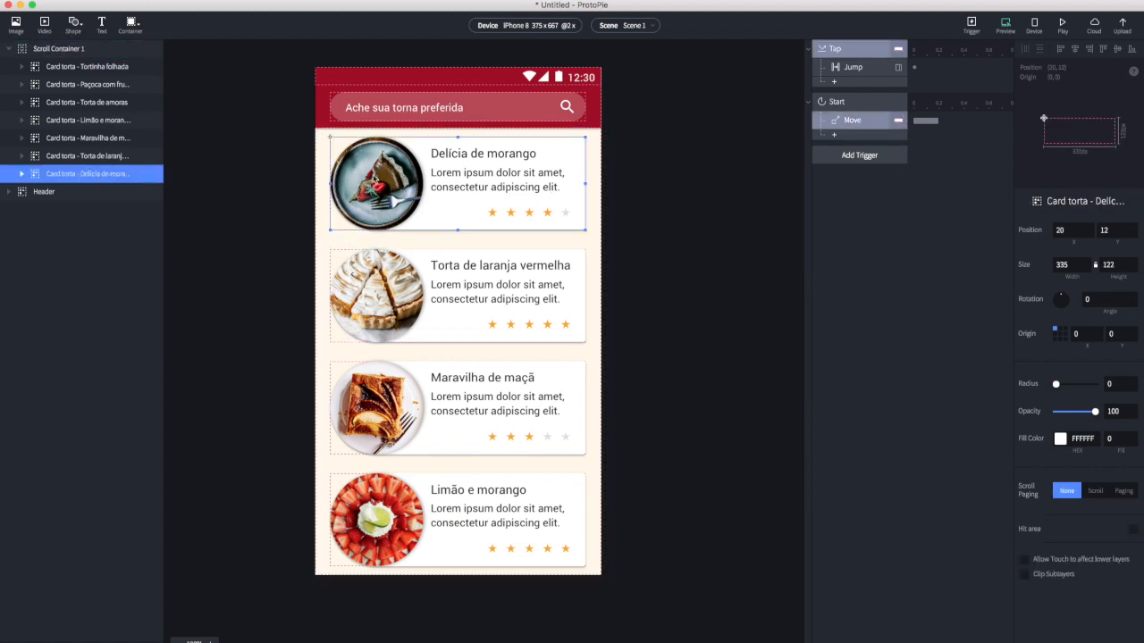
drag(353, 185, 625, 199)
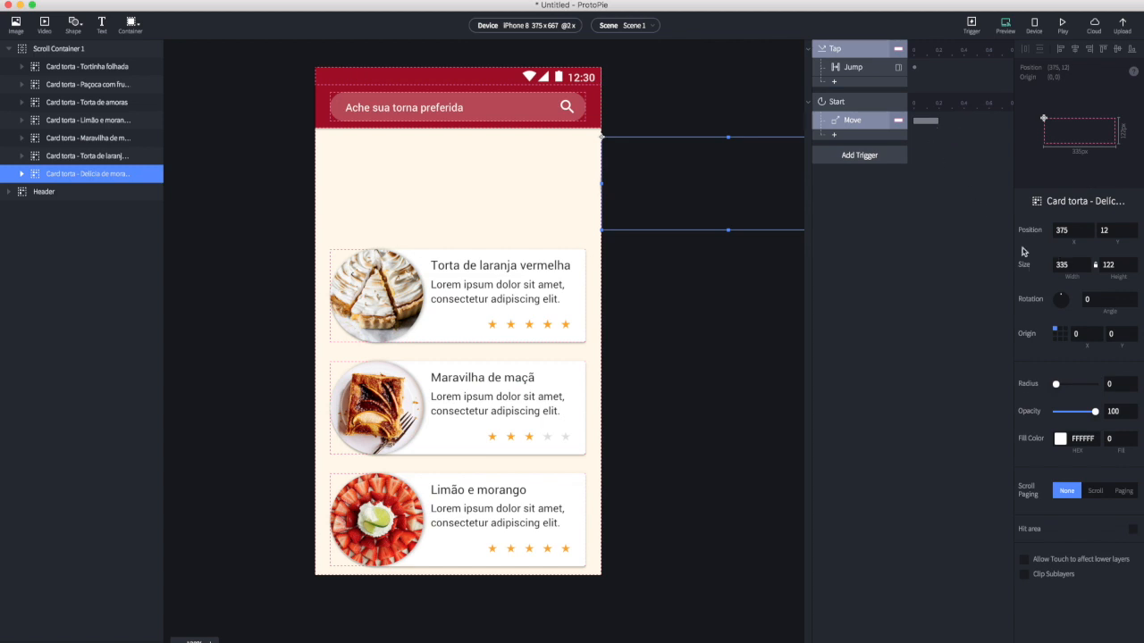
click(867, 120)
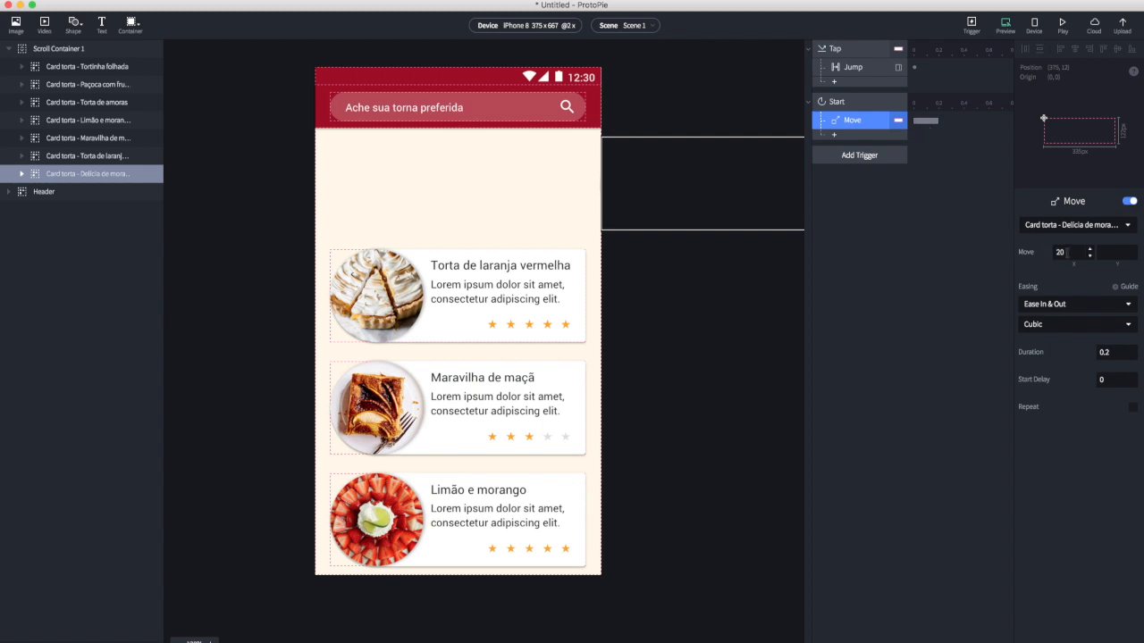
click(36, 175)
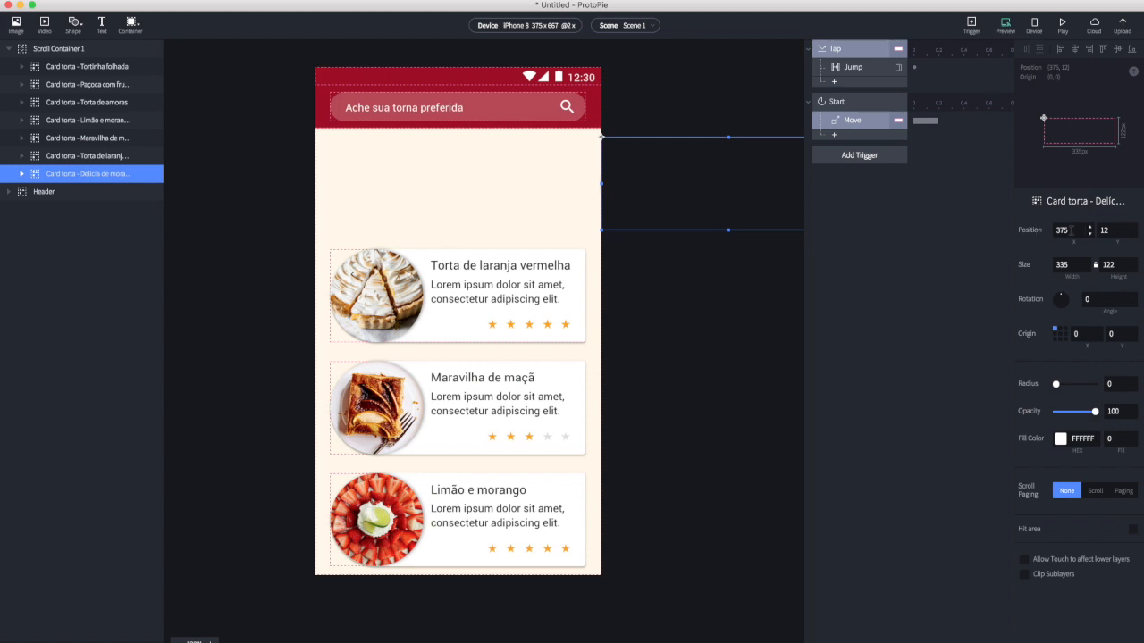
Preview the scene again and replay the Delícia de morango card sliding in from the right
click(1005, 27)
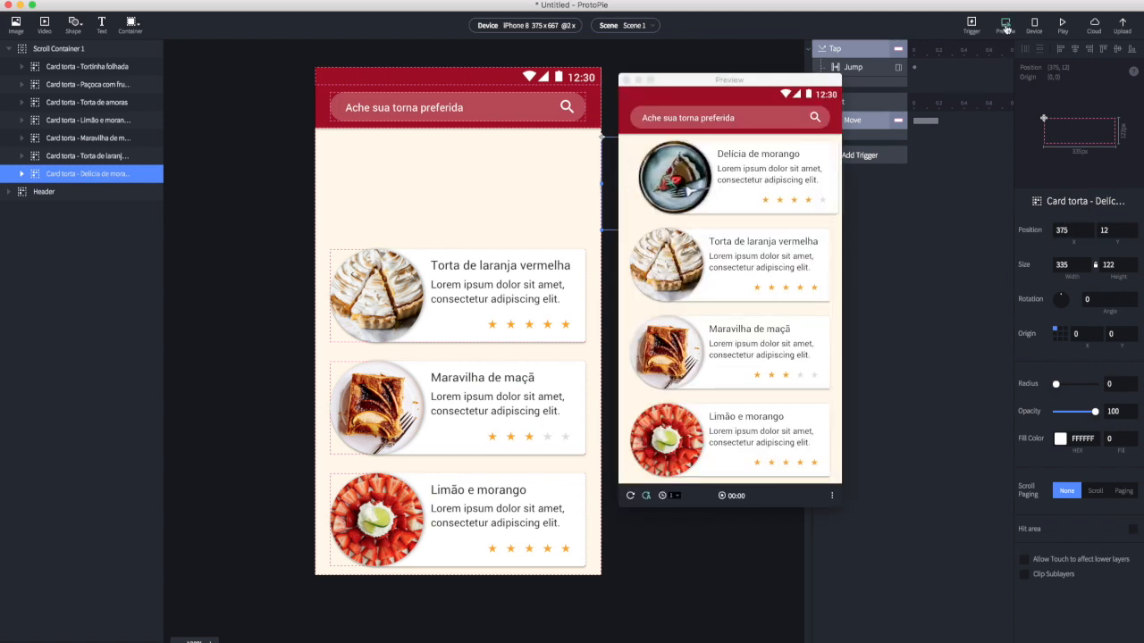
click(631, 497)
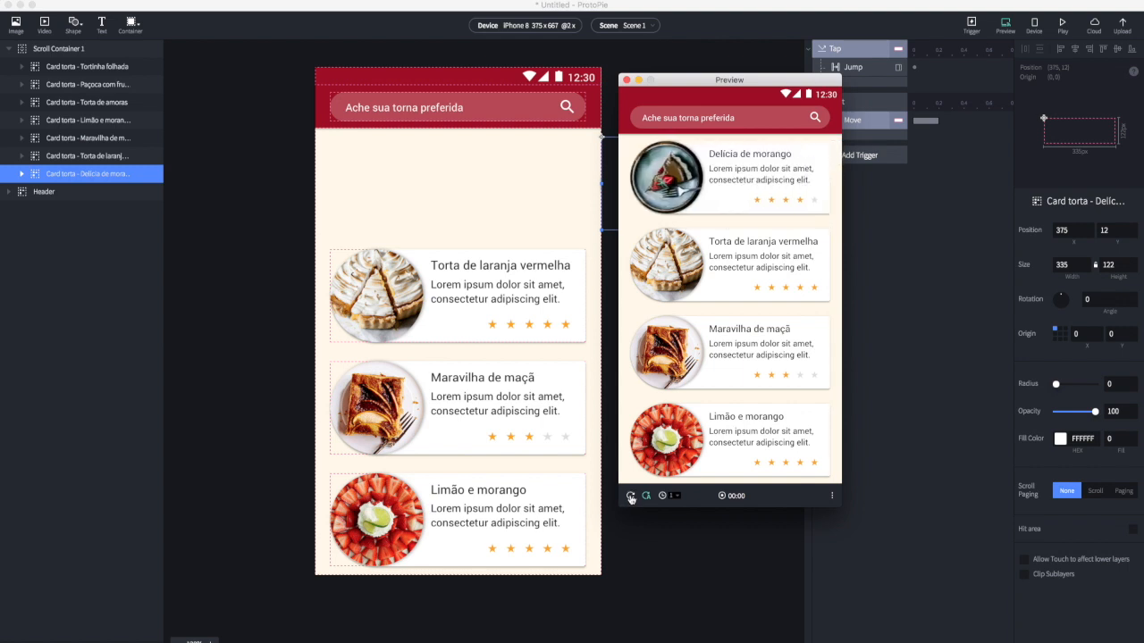
click(631, 498)
click(920, 314)
Set the Move response's duration to 1 and widen the interaction timeline area
click(872, 122)
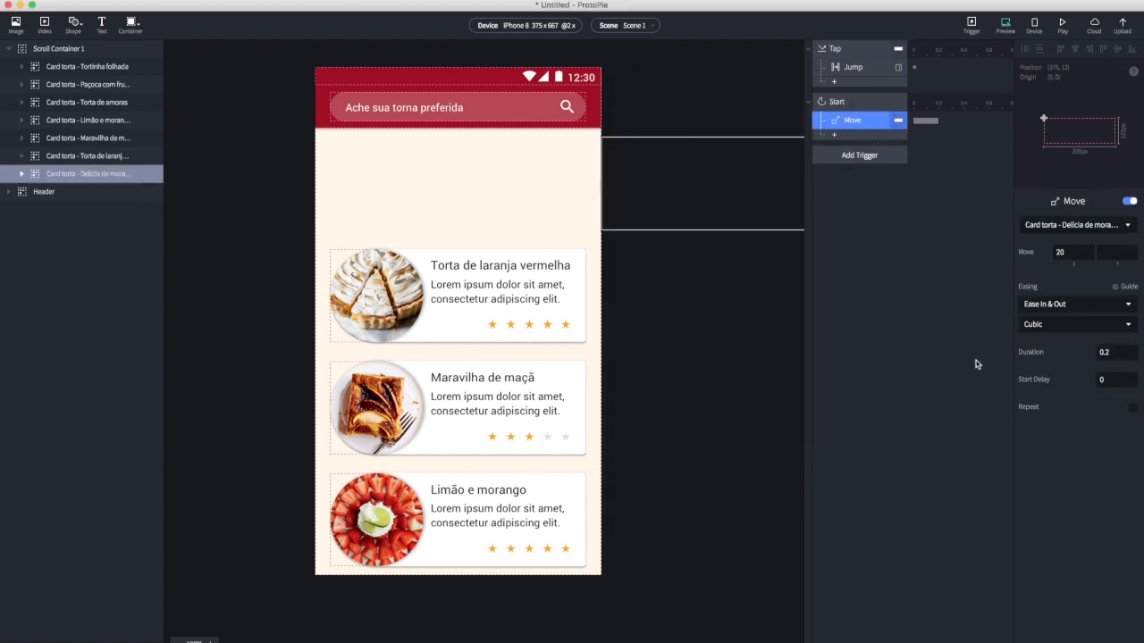
click(1113, 355)
text(1)
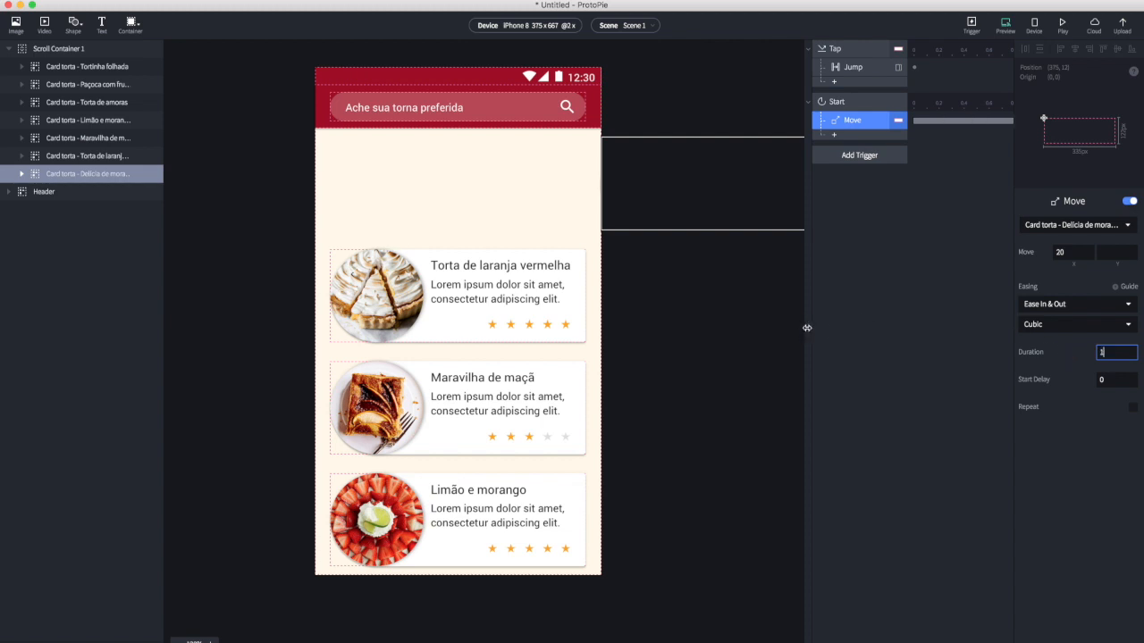
key(Return)
drag(803, 328, 734, 318)
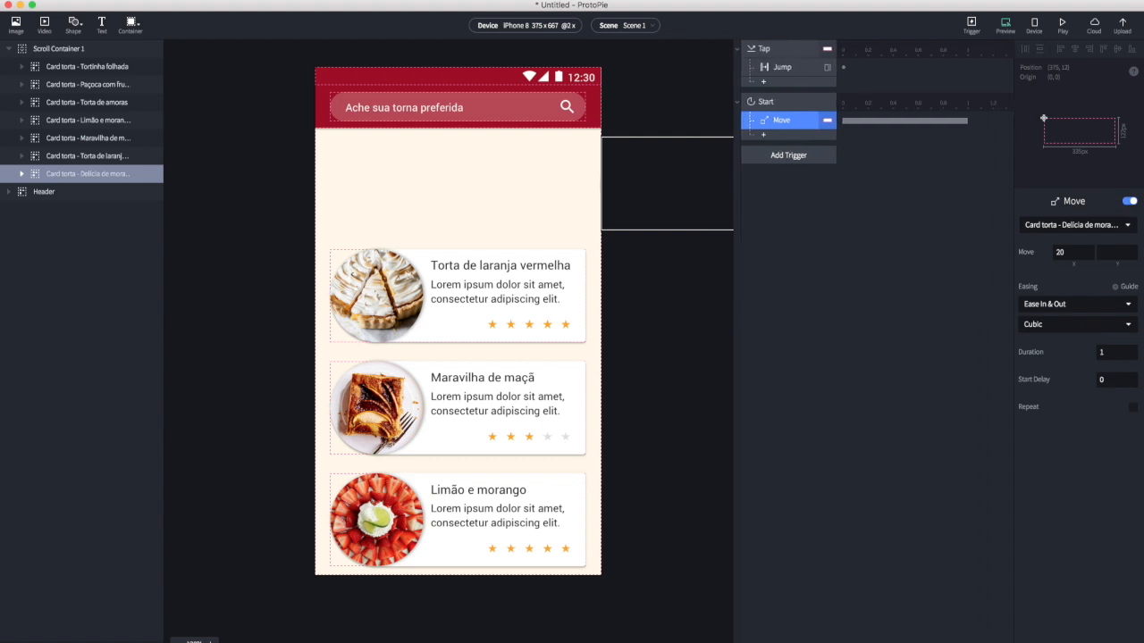
Review the available easing types for the Move response and replay the card's slide-in with Ease In & Out
click(1037, 304)
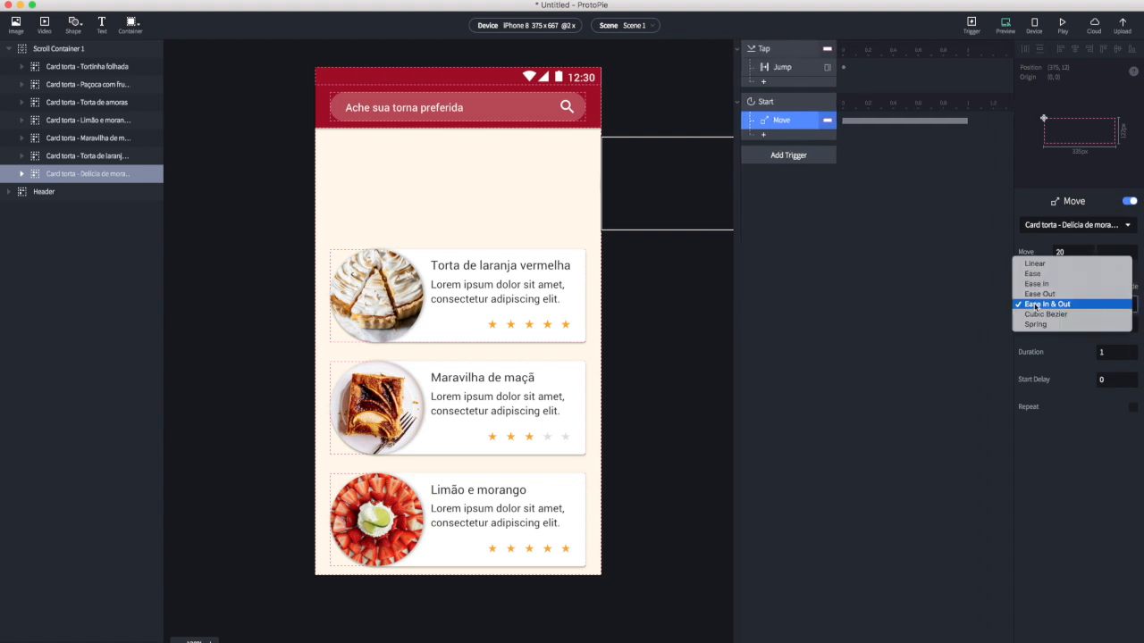
click(978, 334)
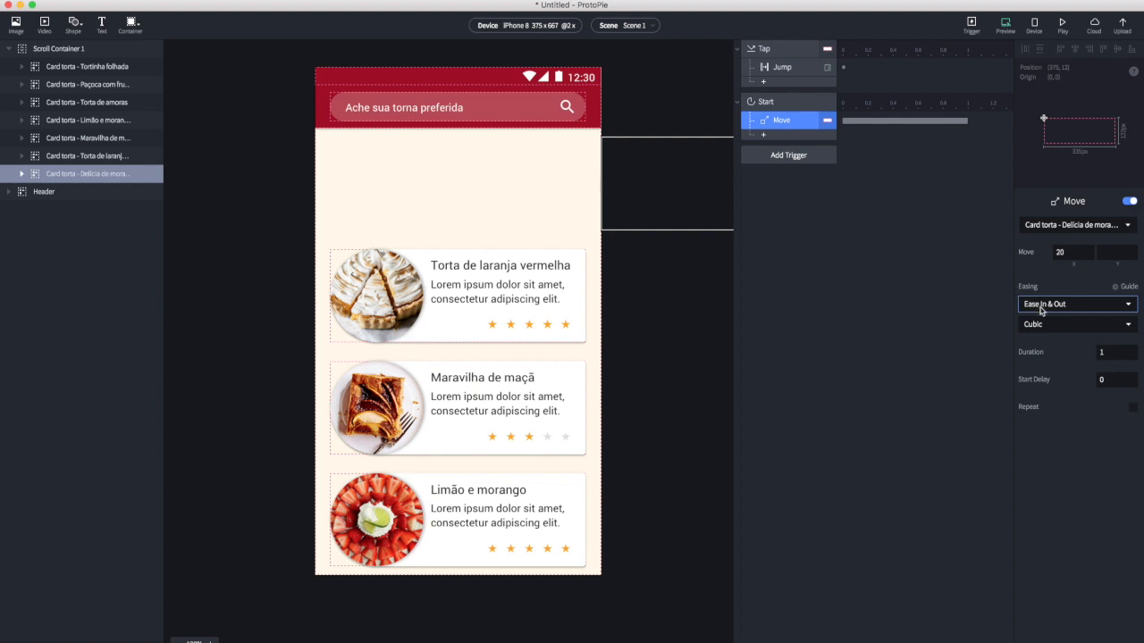
click(1041, 308)
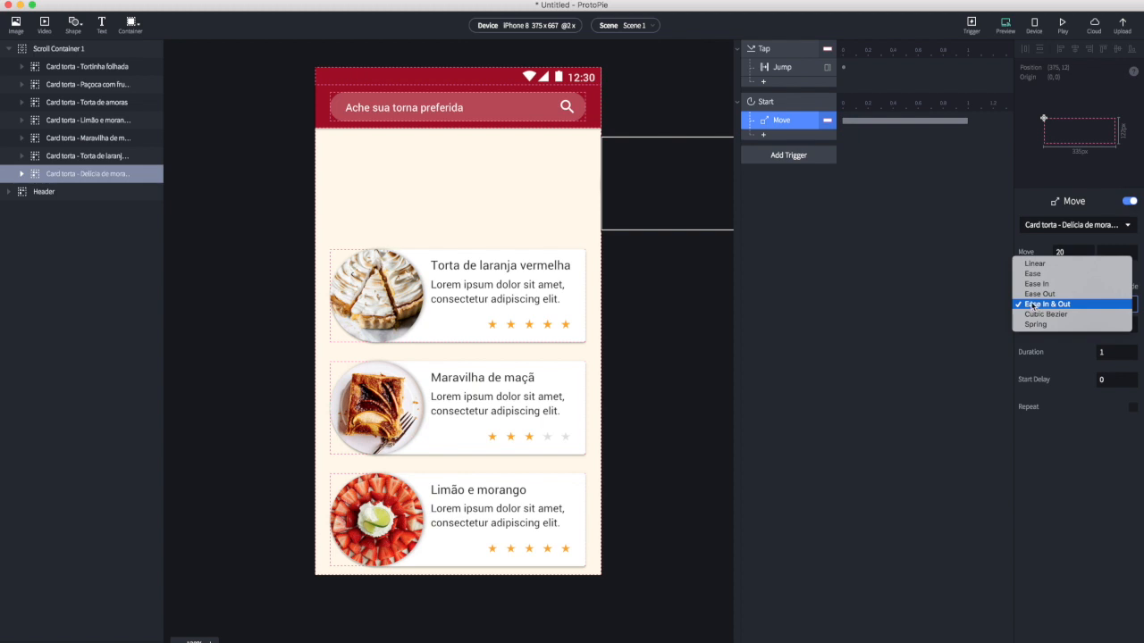
click(981, 287)
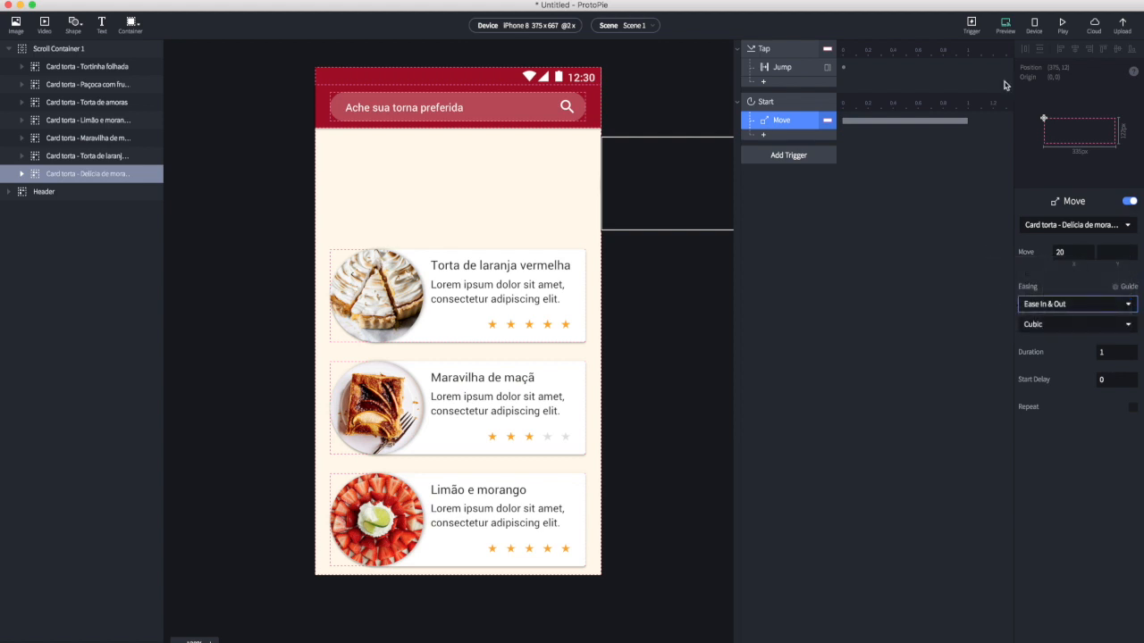
click(1005, 25)
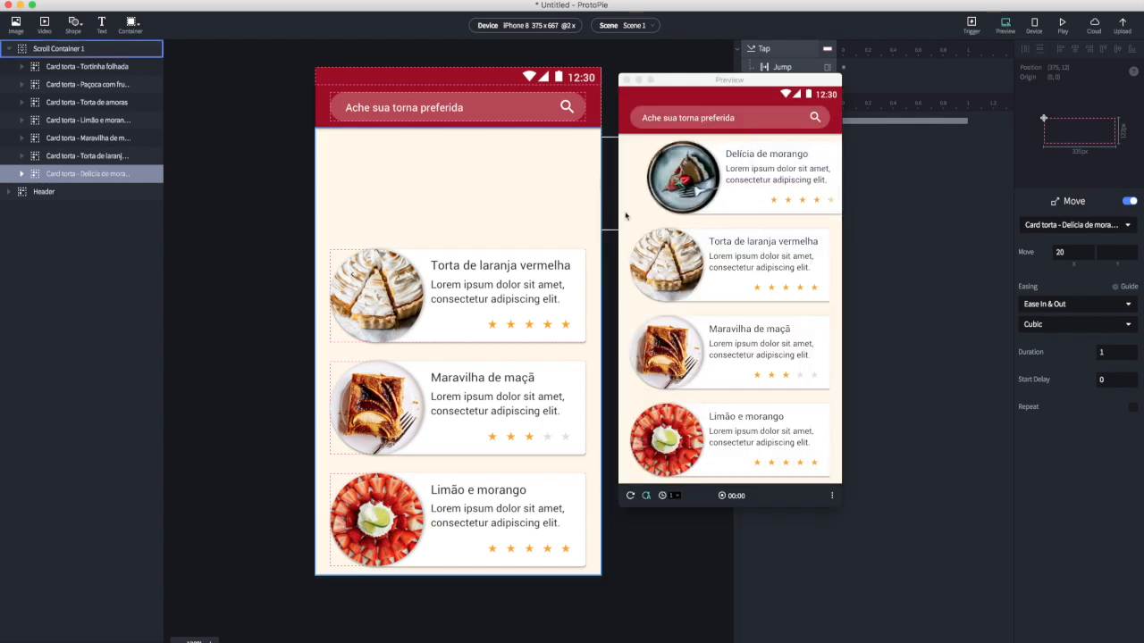
click(630, 496)
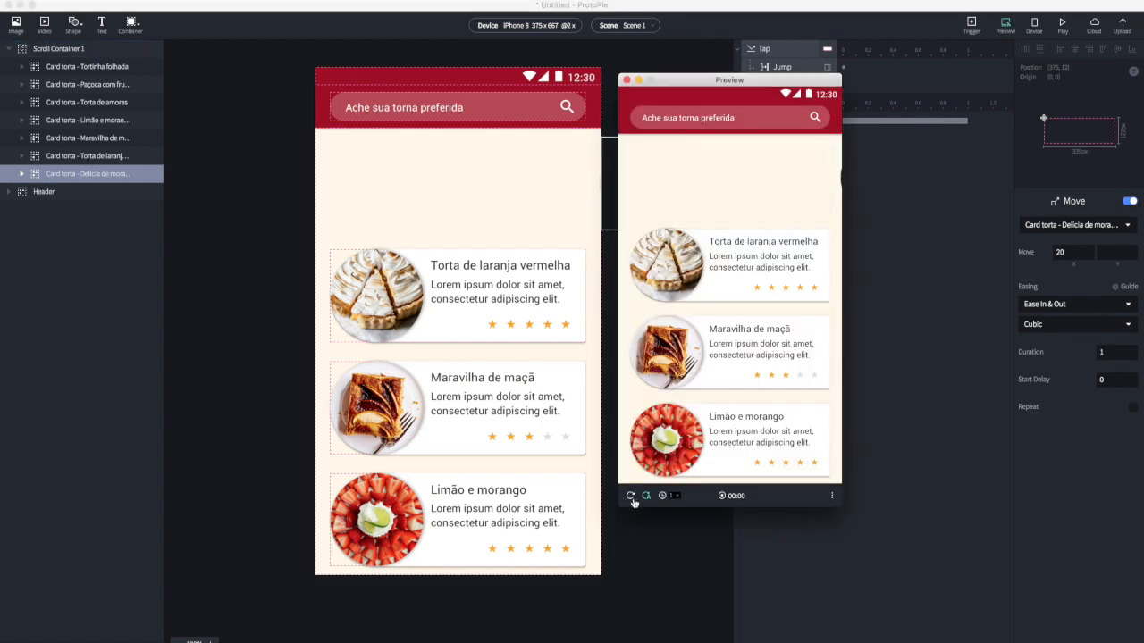
click(981, 317)
Change the Move response's easing to Ease Out and replay the slide-in in the preview
click(1046, 307)
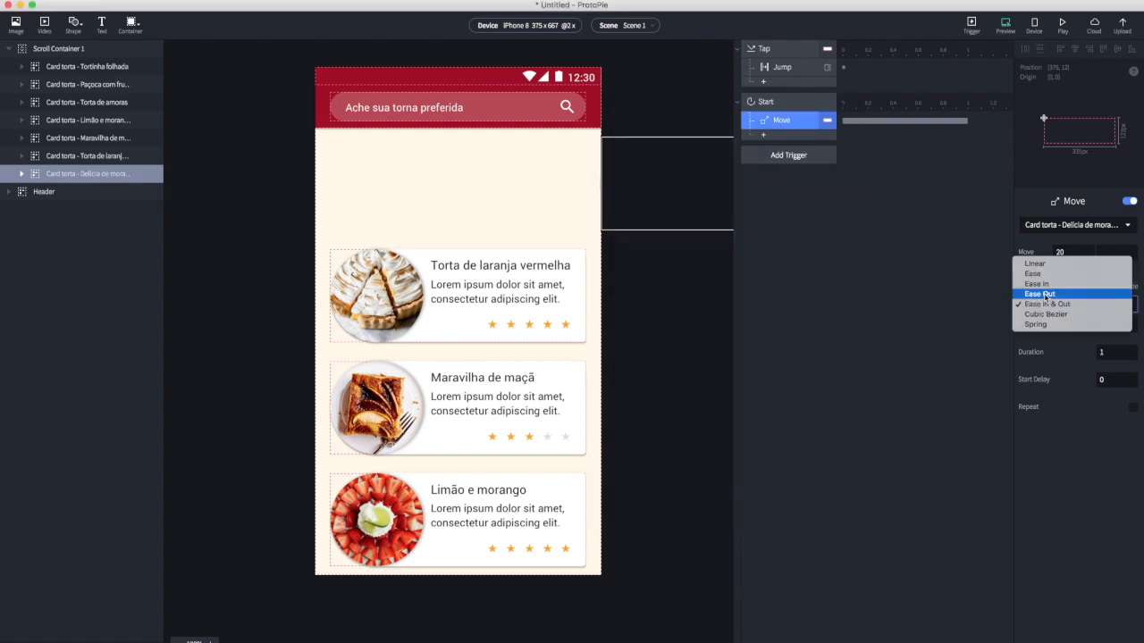
click(1046, 296)
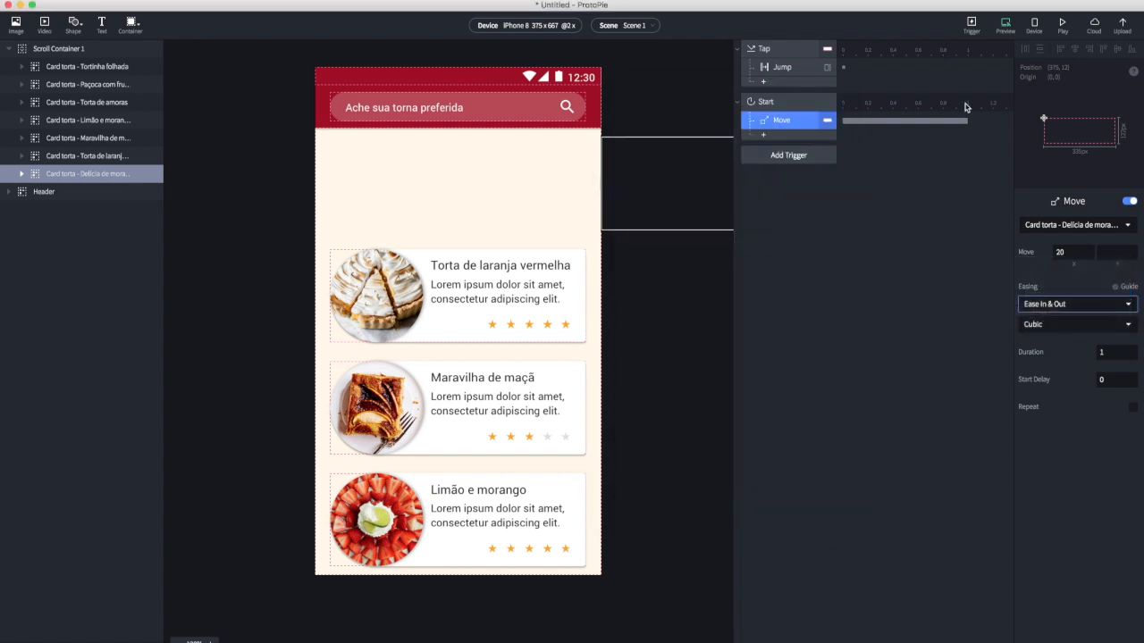
click(1005, 25)
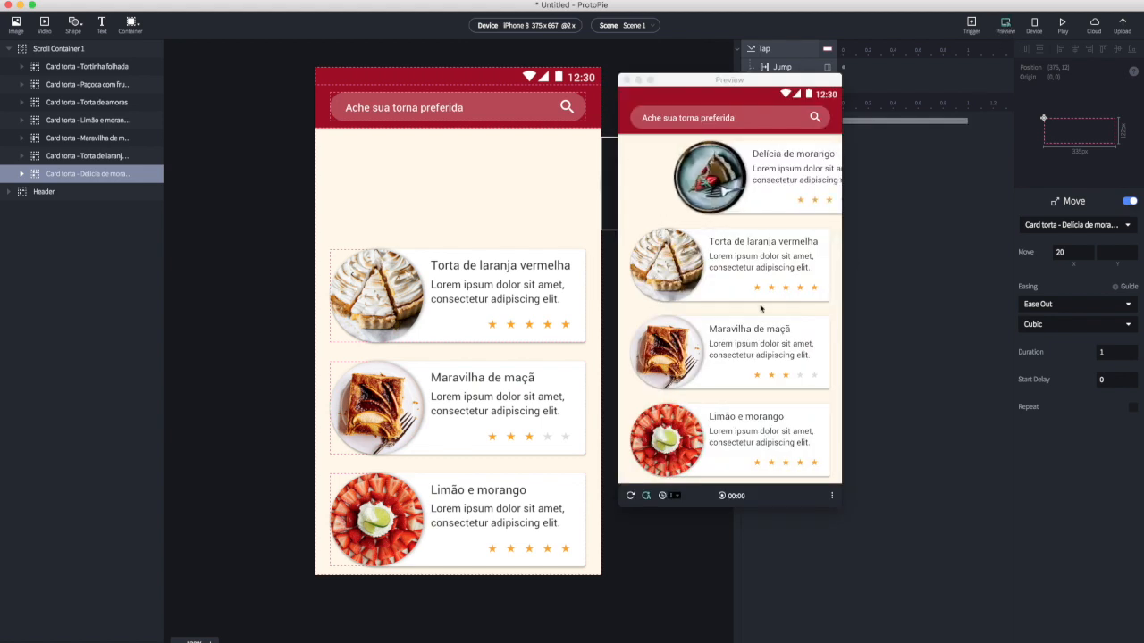
click(630, 496)
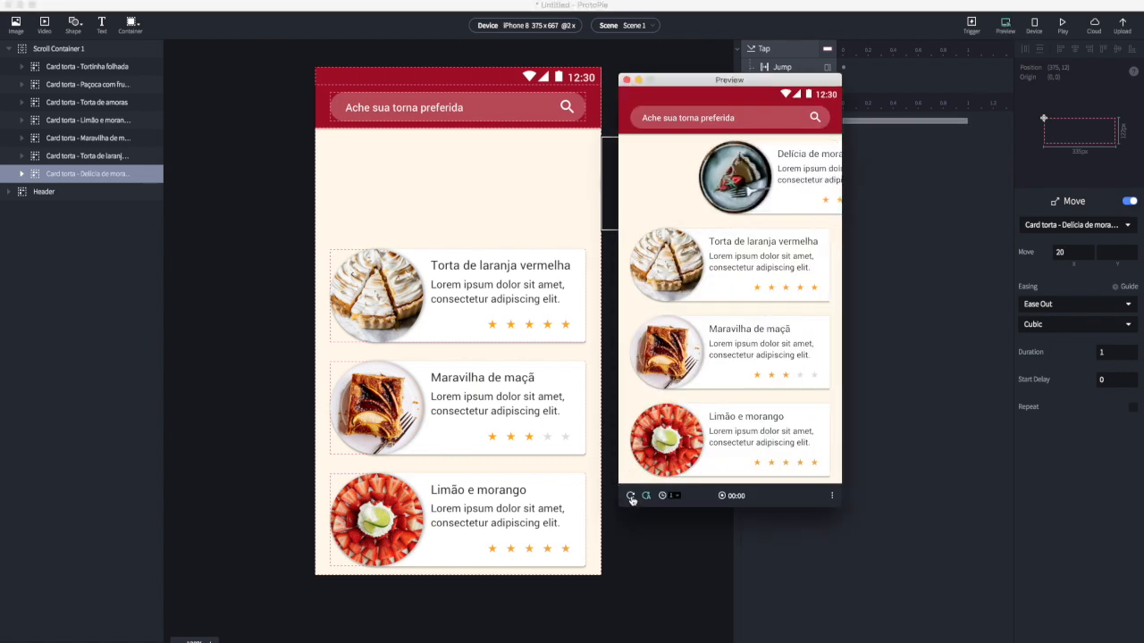
click(630, 496)
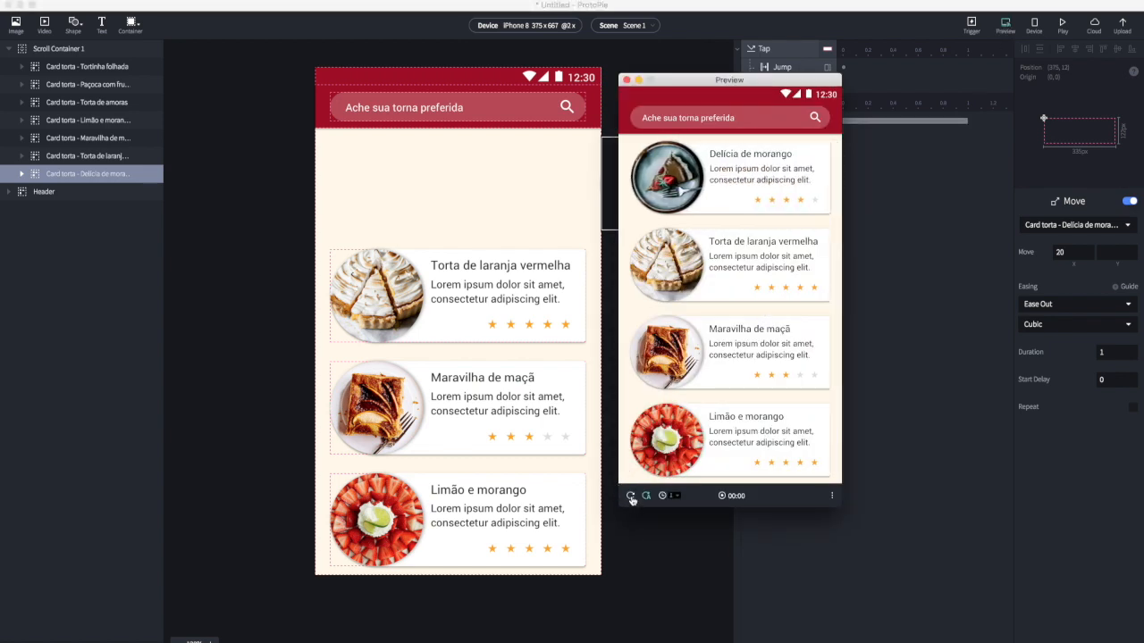
click(943, 442)
Set the Move response's duration to 0.6 and replay the card's slide-in in the preview
click(1113, 353)
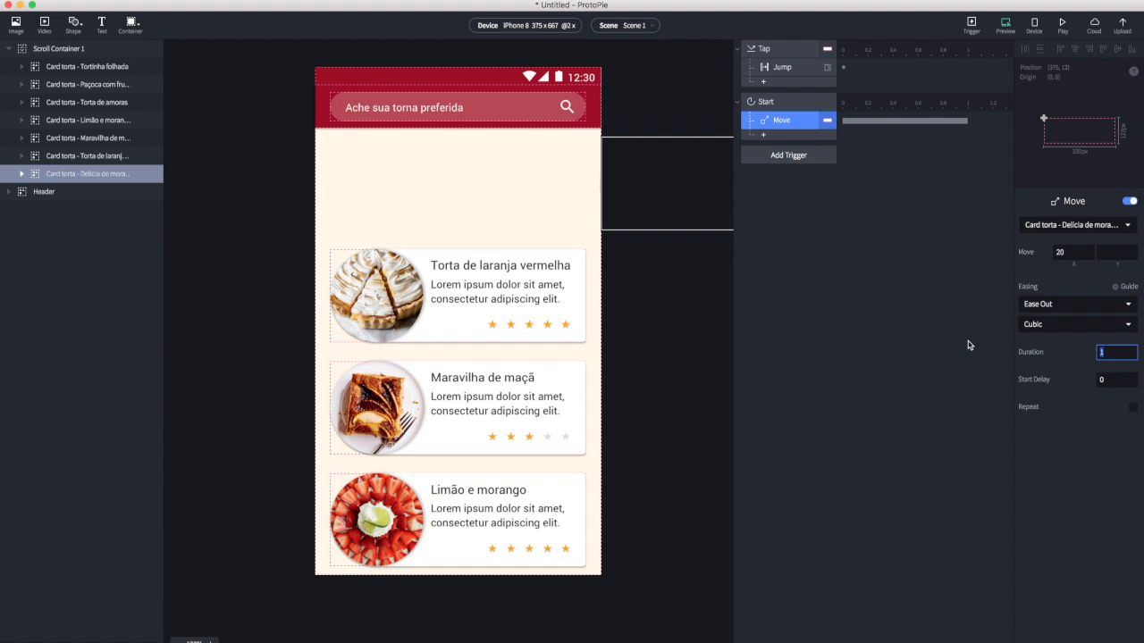
text(0.6)
click(1004, 25)
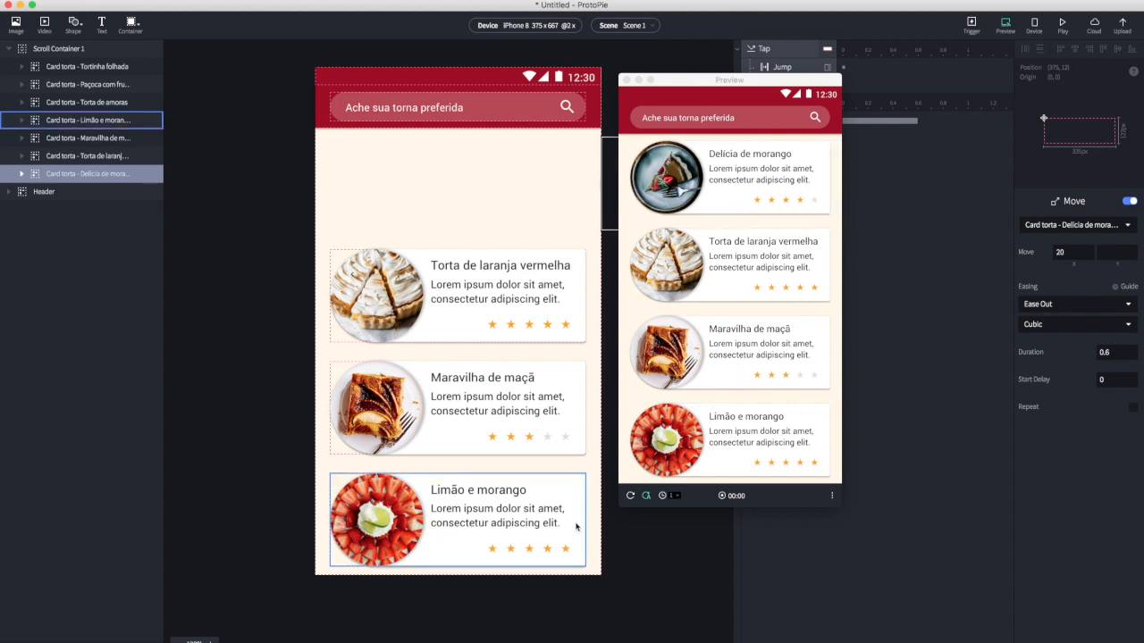
click(630, 496)
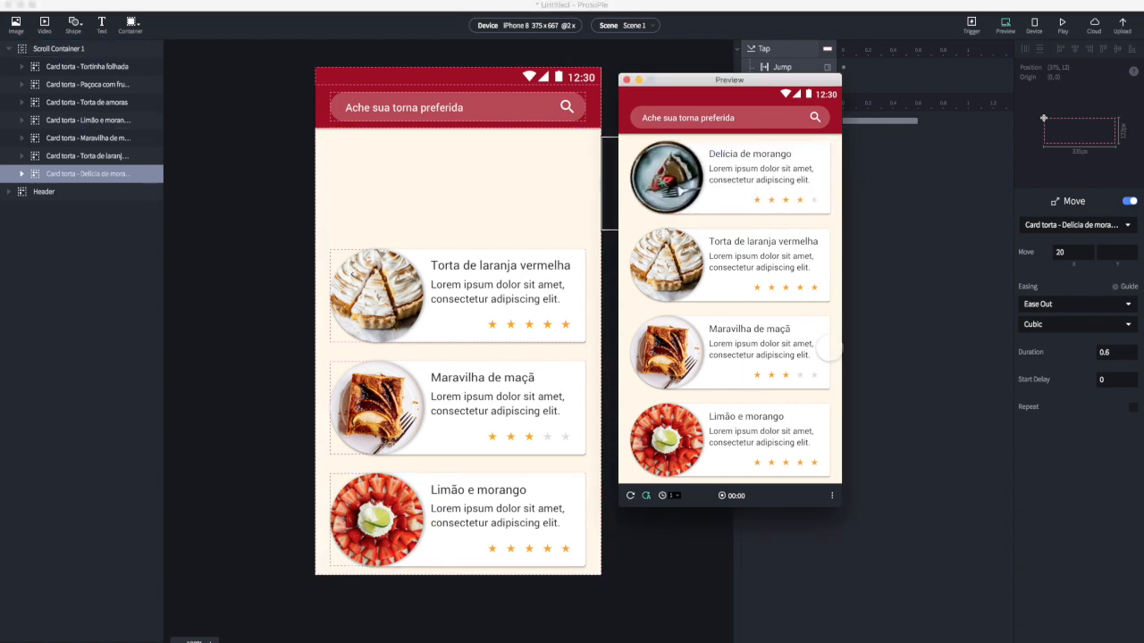
click(897, 251)
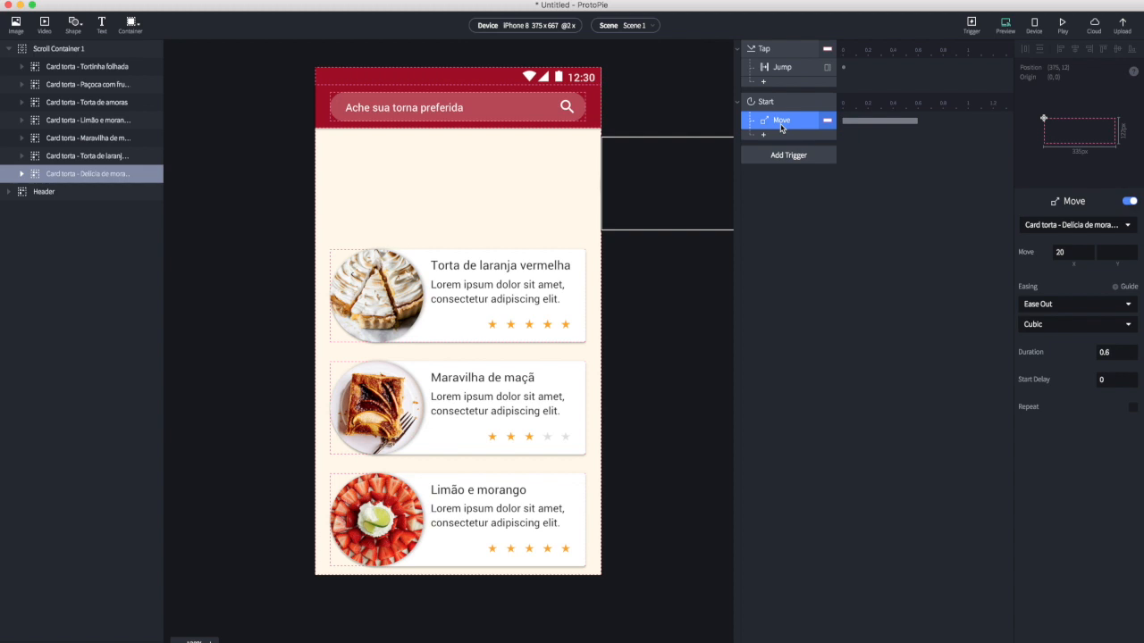
Duplicate the Move response under the Start trigger and assign the copy to the Card torta - Torta de laranja vermelha layer
key(super+d)
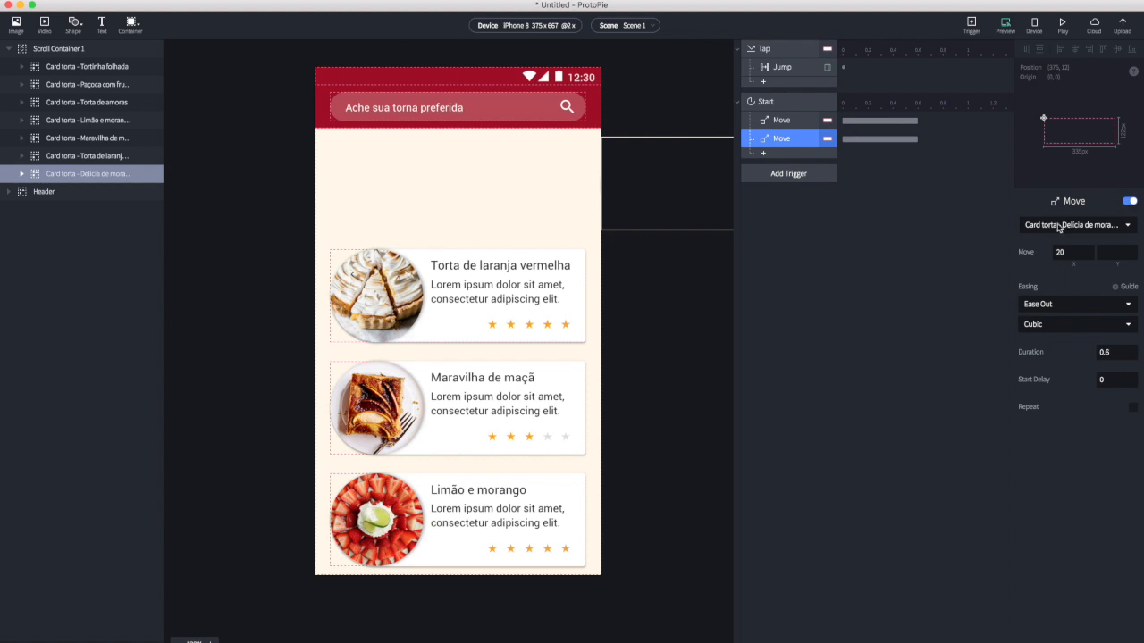
click(333, 270)
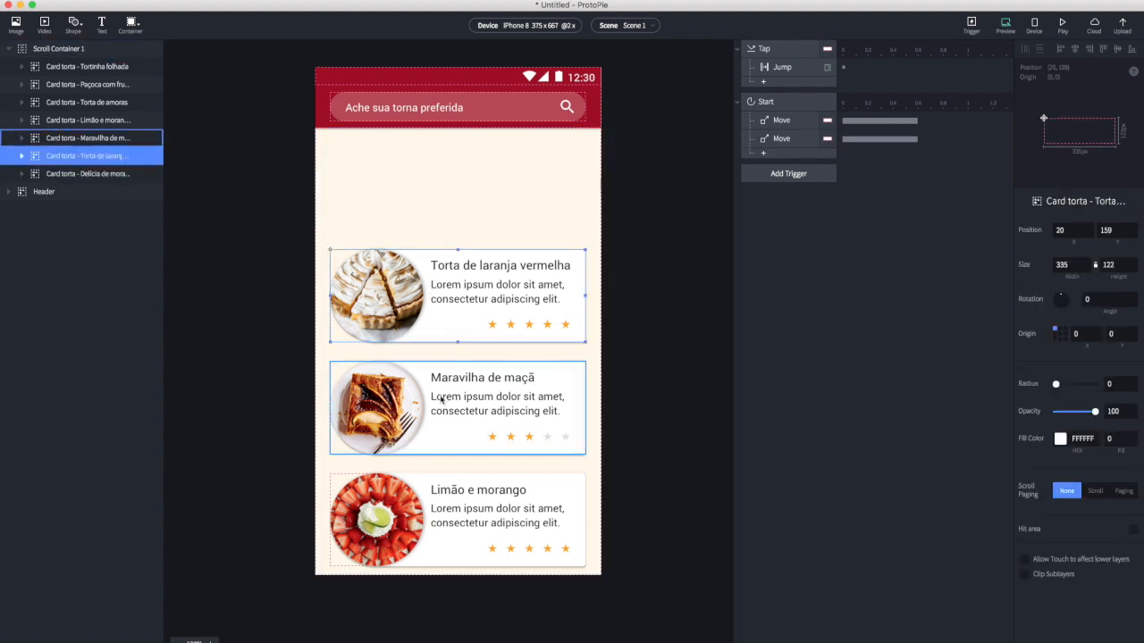
click(783, 139)
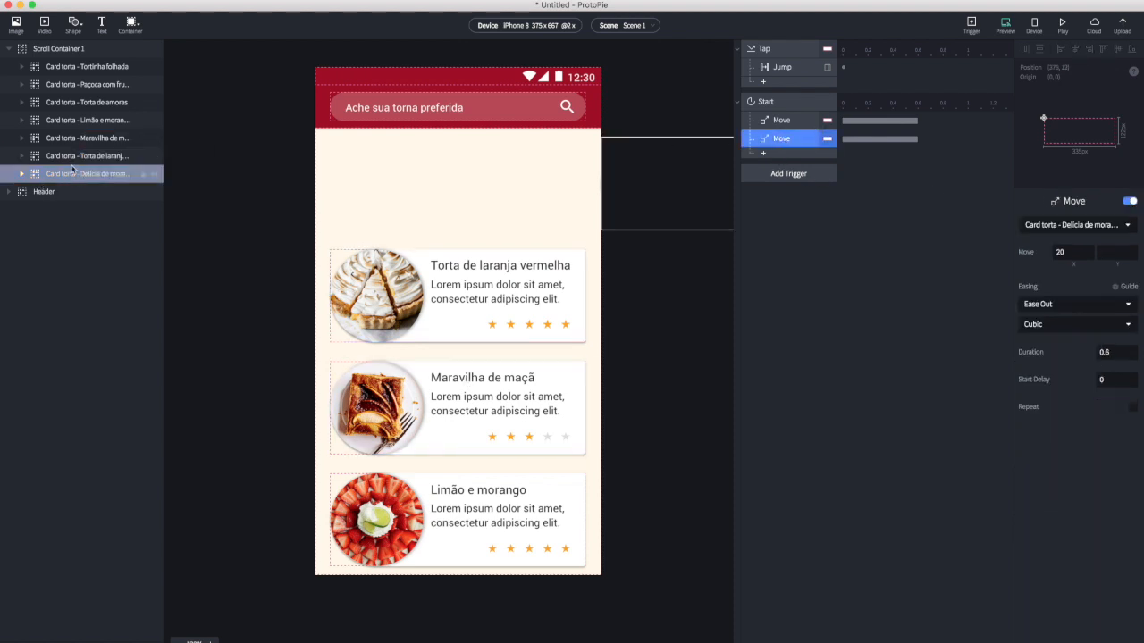
click(1067, 225)
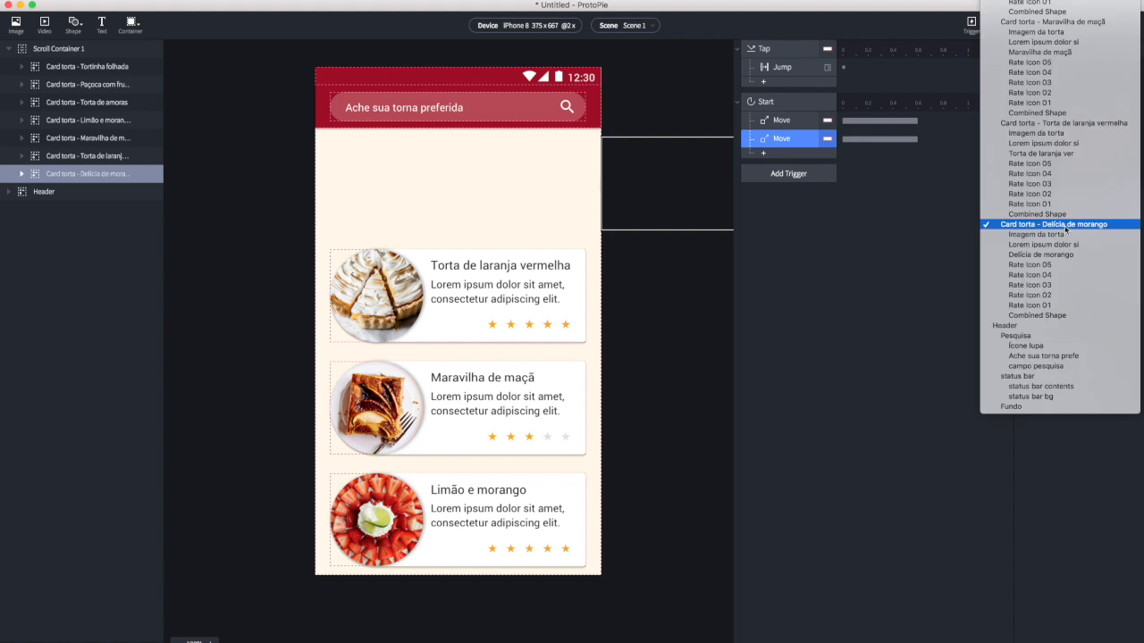
click(1059, 124)
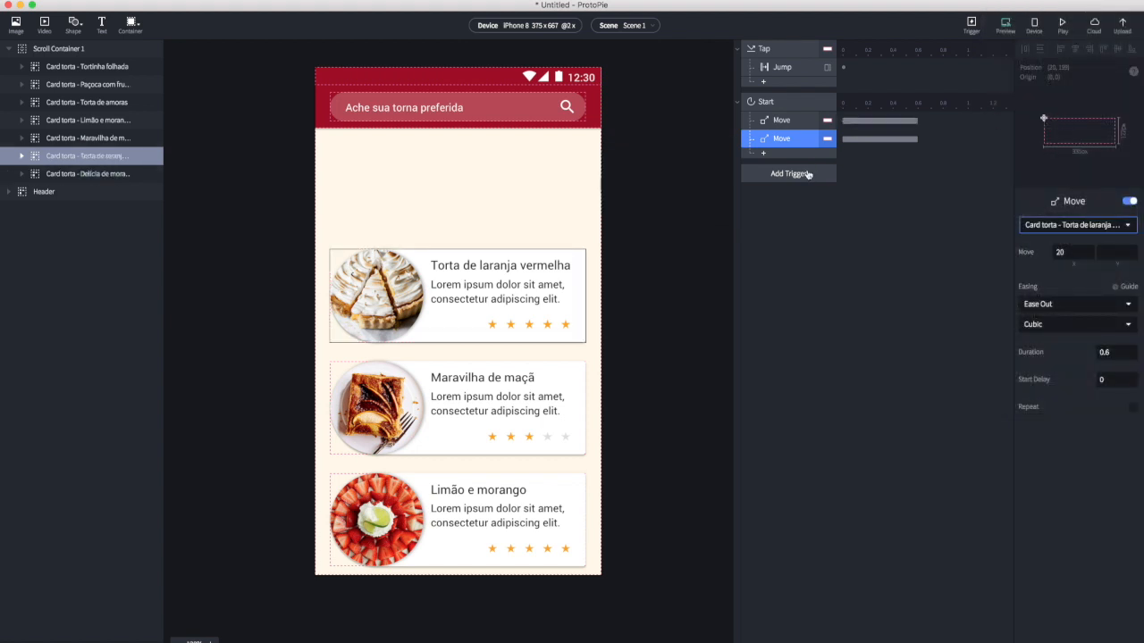
Duplicate the second Move response twice under the Start trigger and assign the third Move to the Card torta - Maravilha de maçã layer
click(796, 141)
key(super+d)
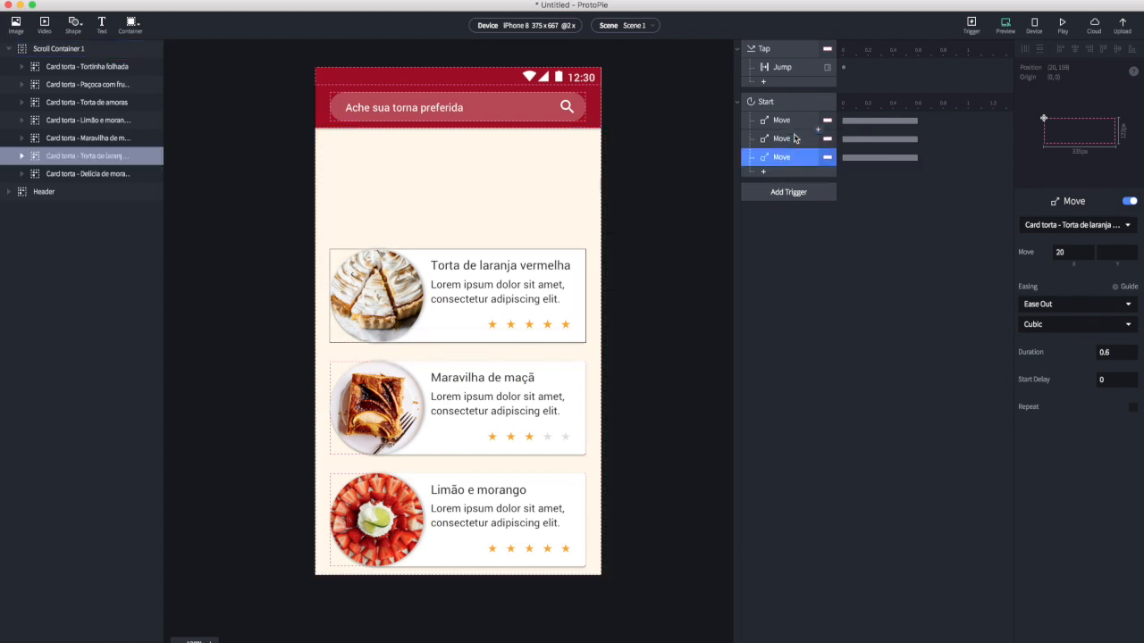
key(super+d)
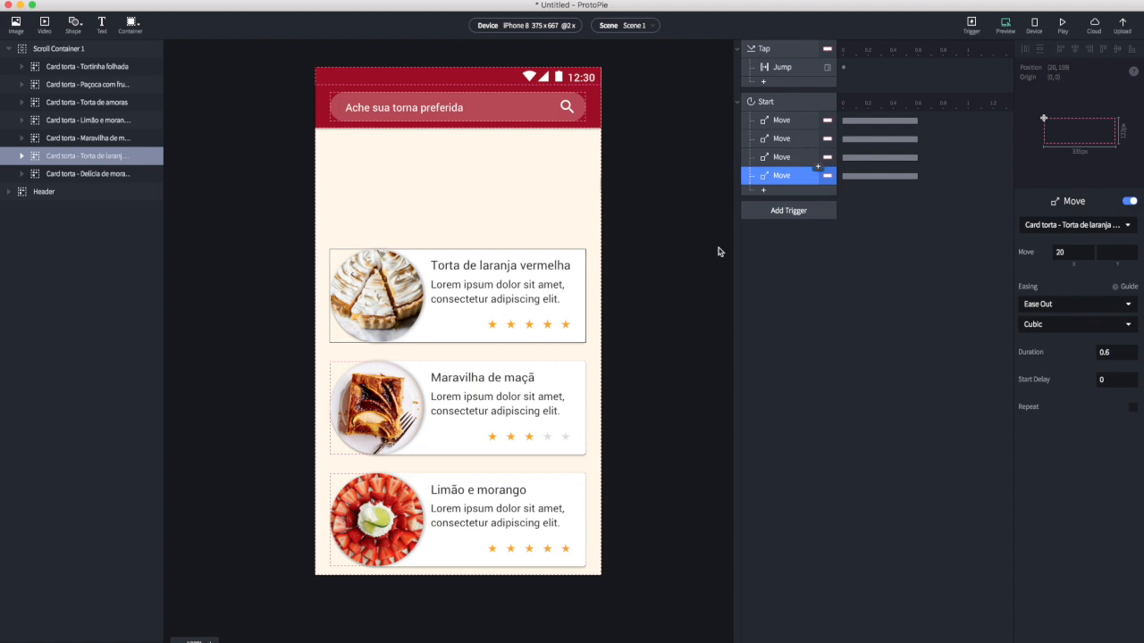
click(791, 157)
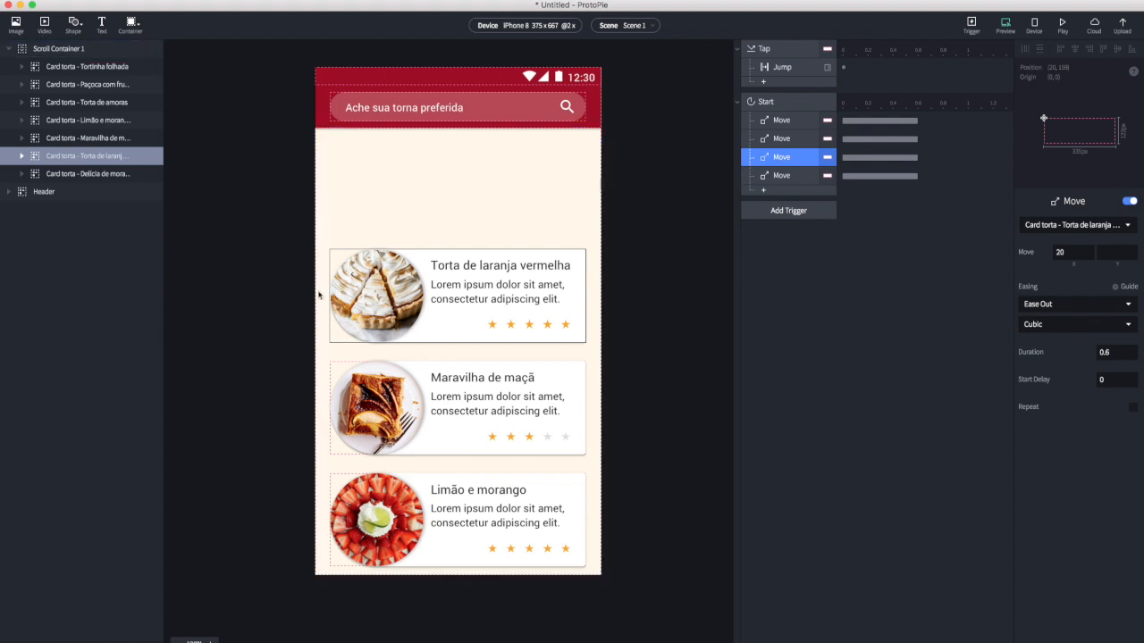
click(1065, 226)
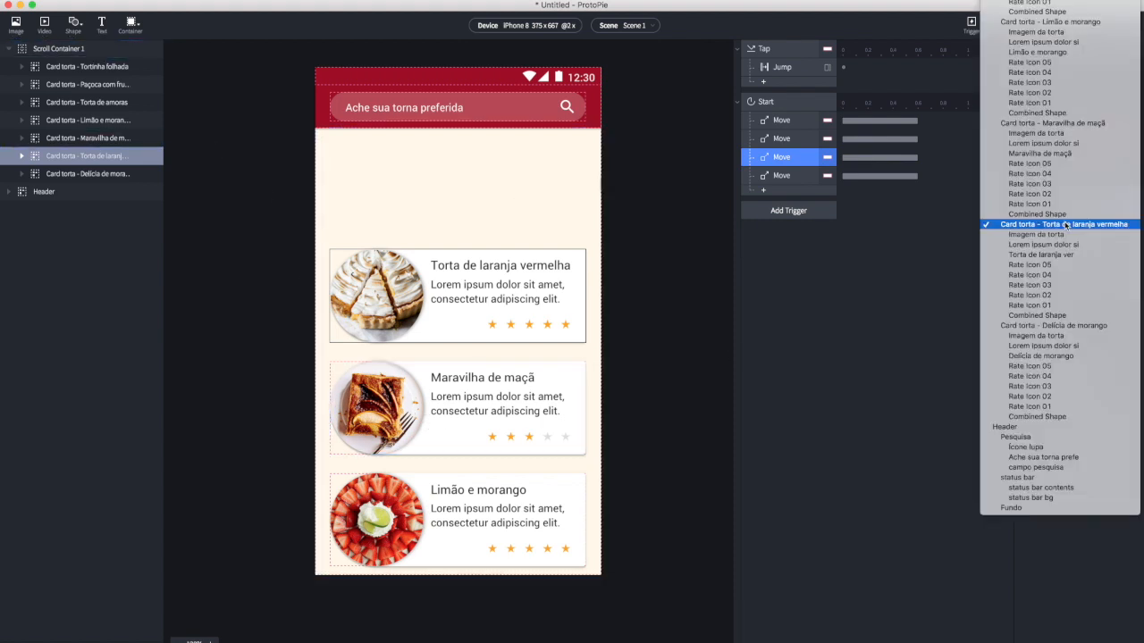
click(1055, 126)
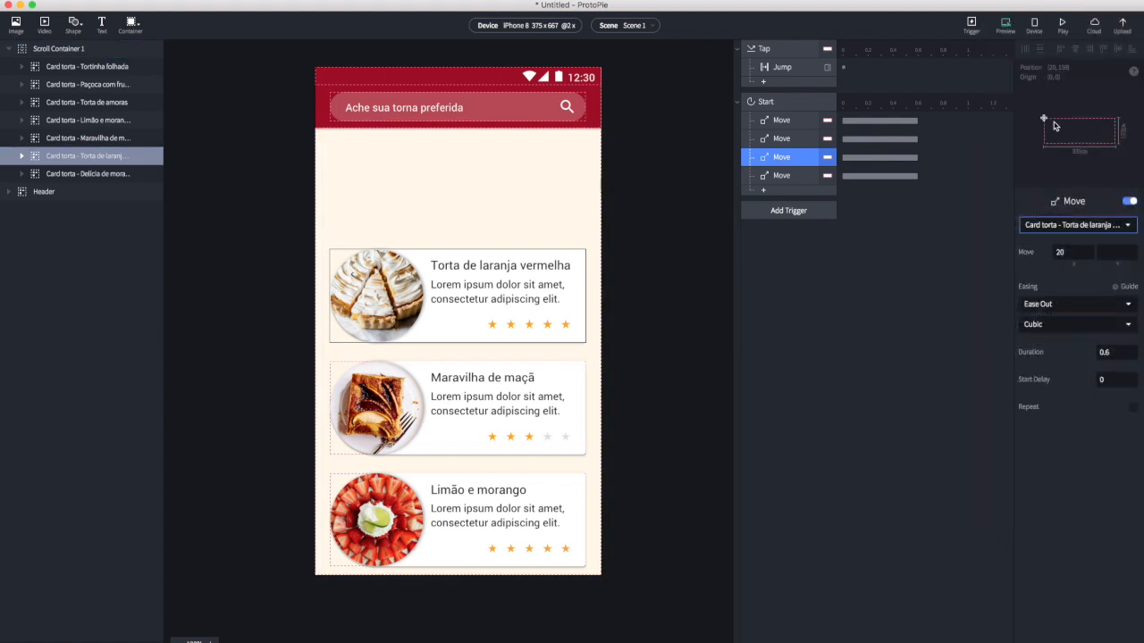
click(783, 176)
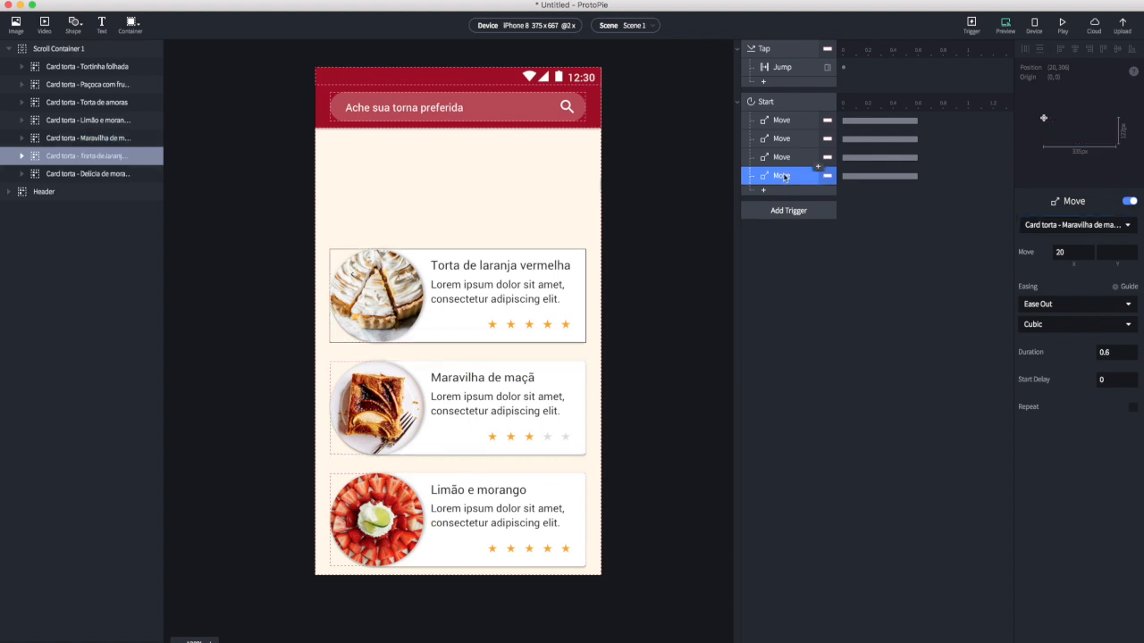
click(1048, 227)
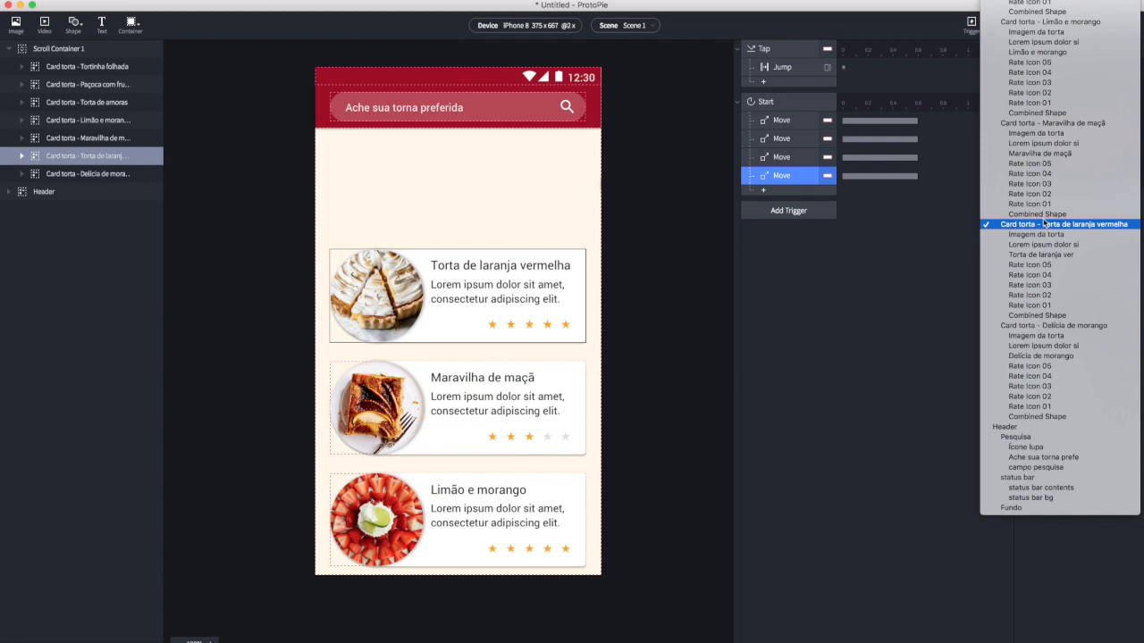
click(1044, 122)
Check the target layers of the Move responses and assign the fourth Move to the Card torta - Limão e morango layer
click(802, 160)
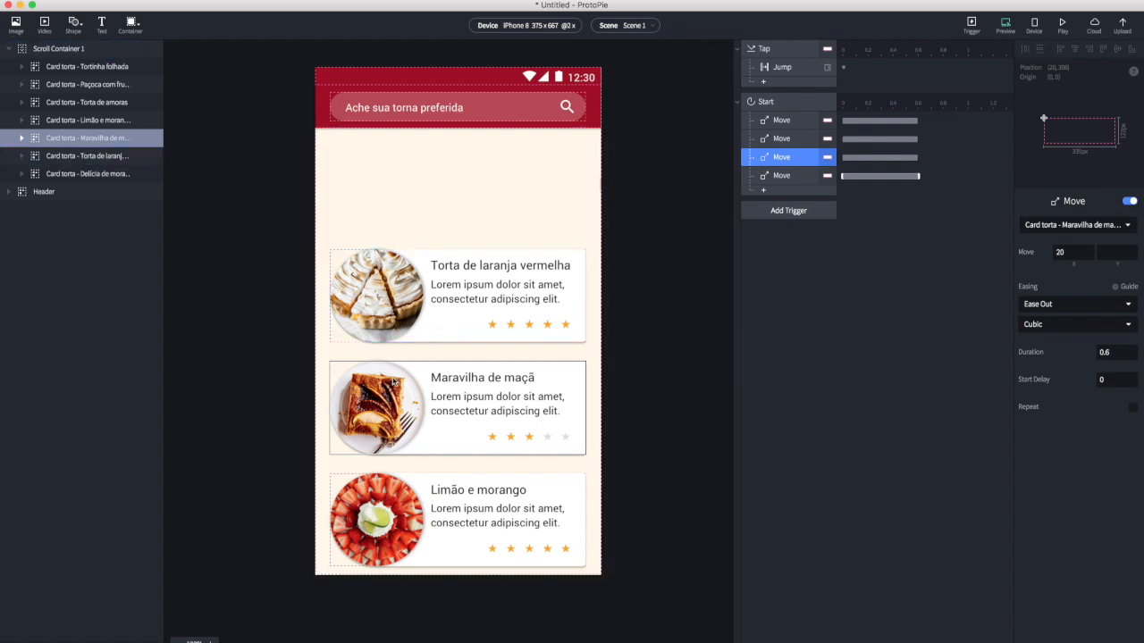
click(786, 176)
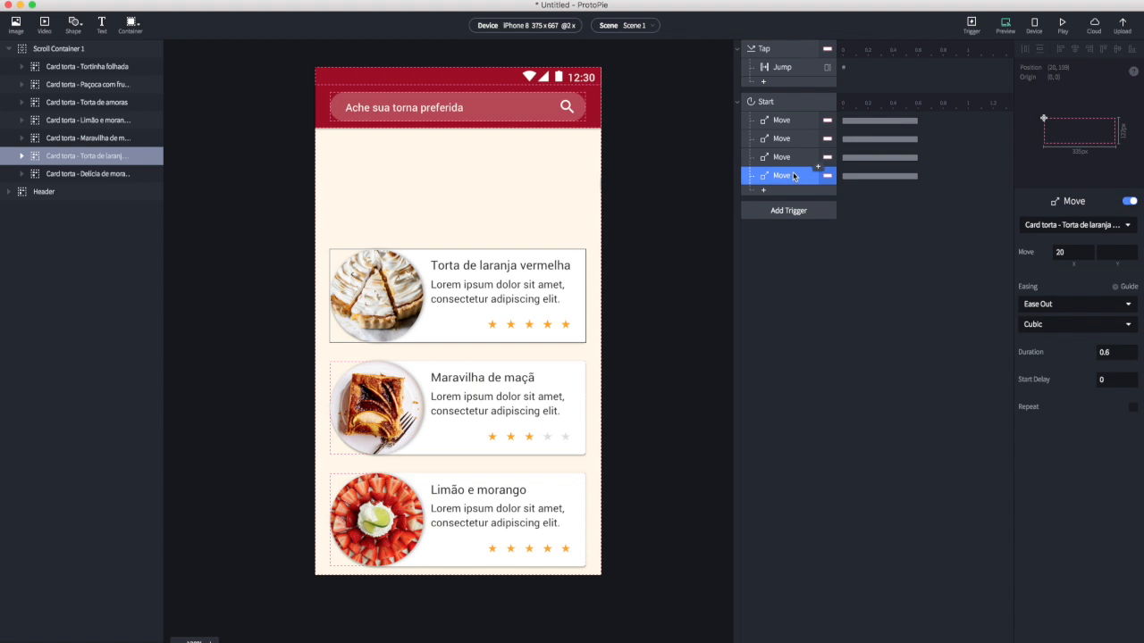
click(790, 122)
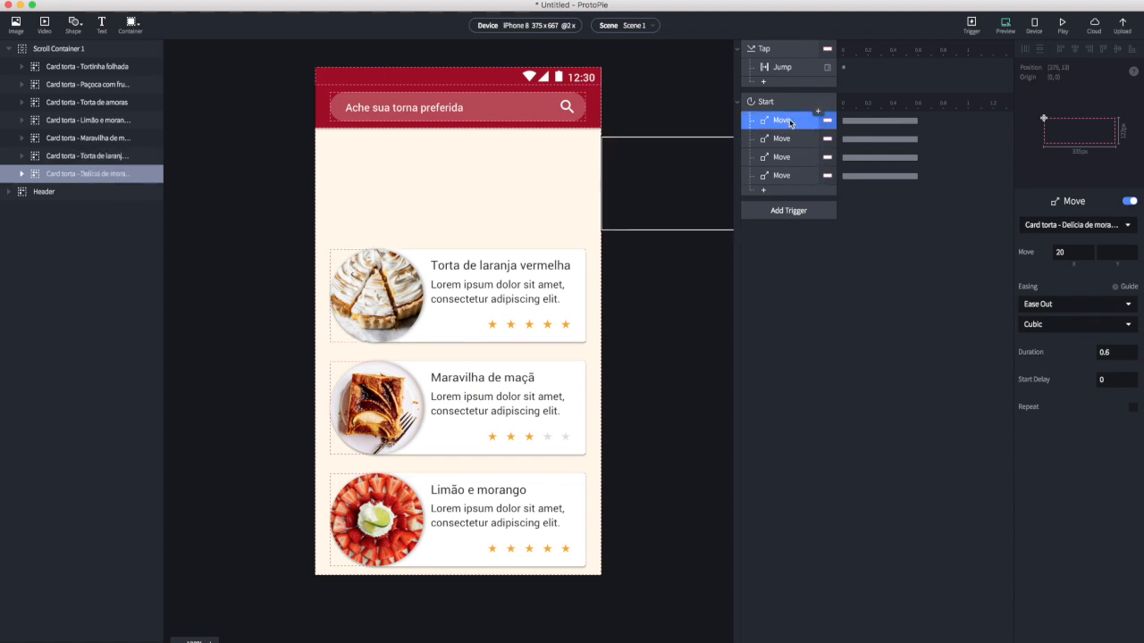
click(791, 141)
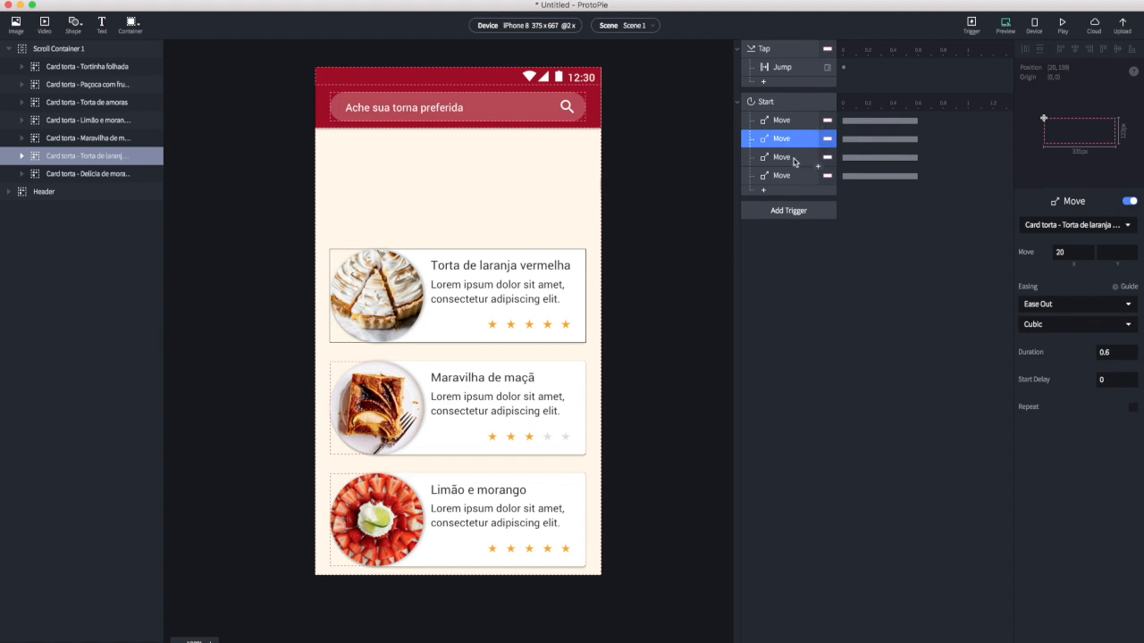
click(794, 160)
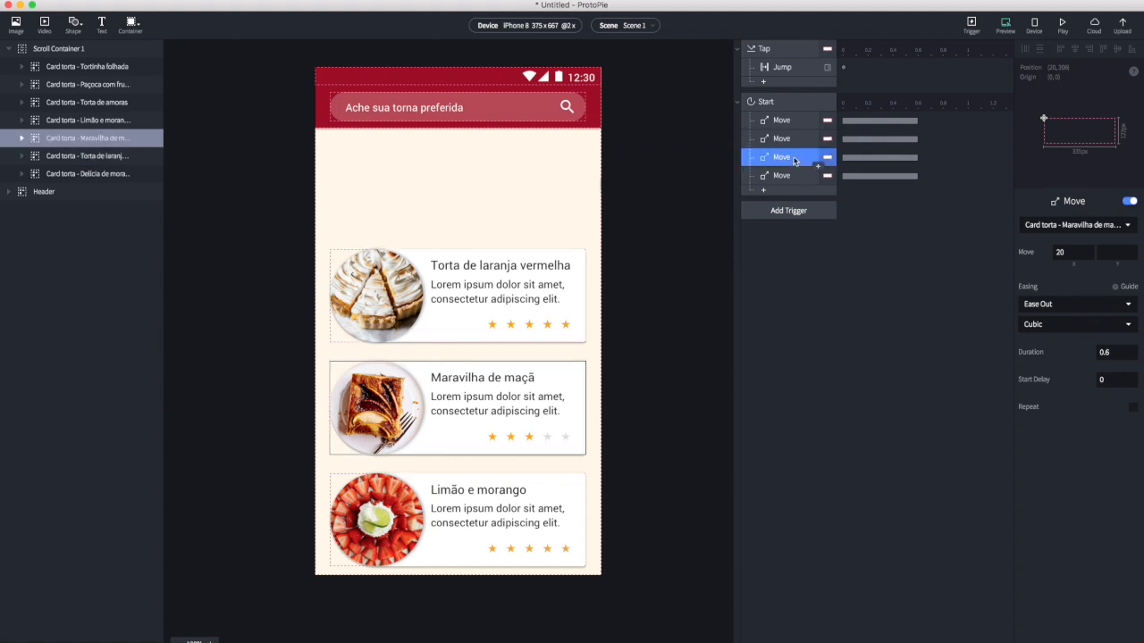
click(798, 179)
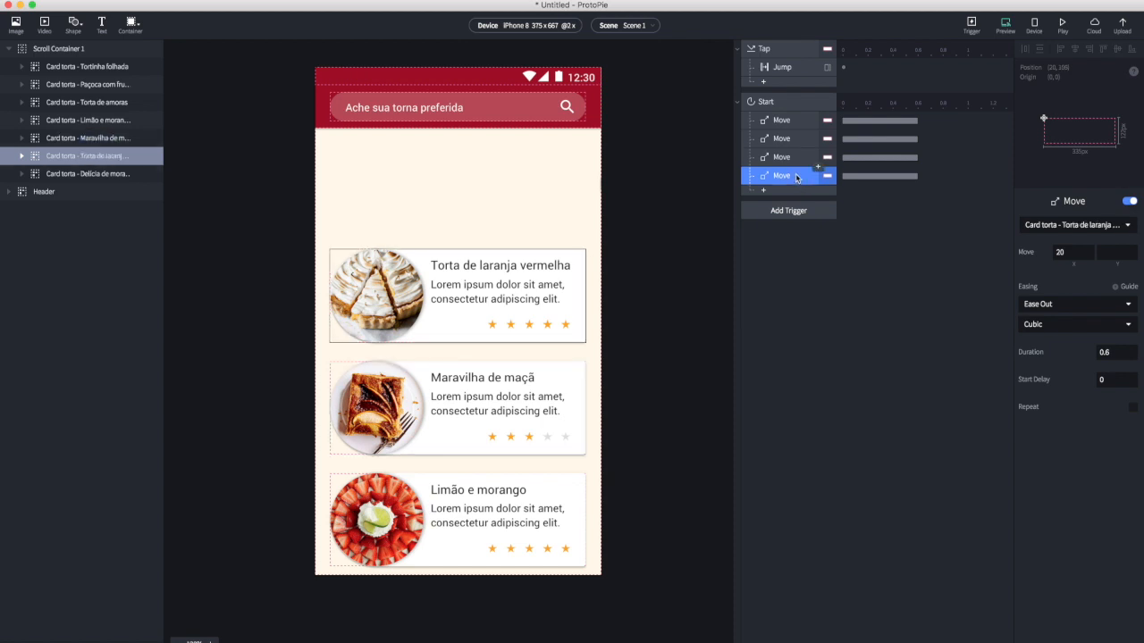
click(1052, 227)
scroll(1059, 62, up, 2)
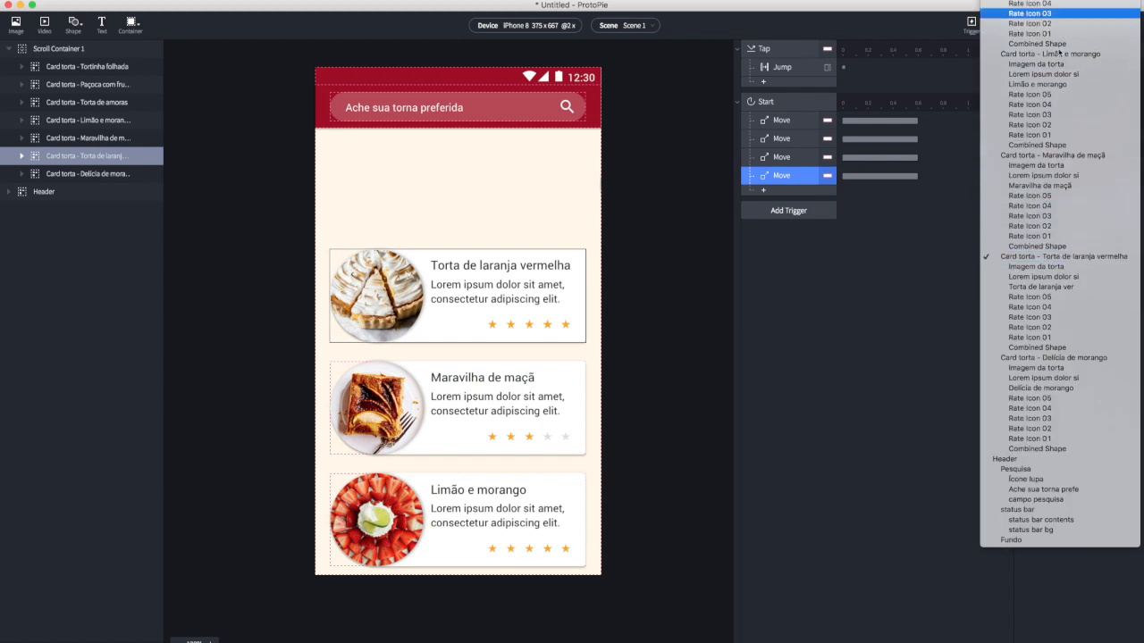
click(1060, 55)
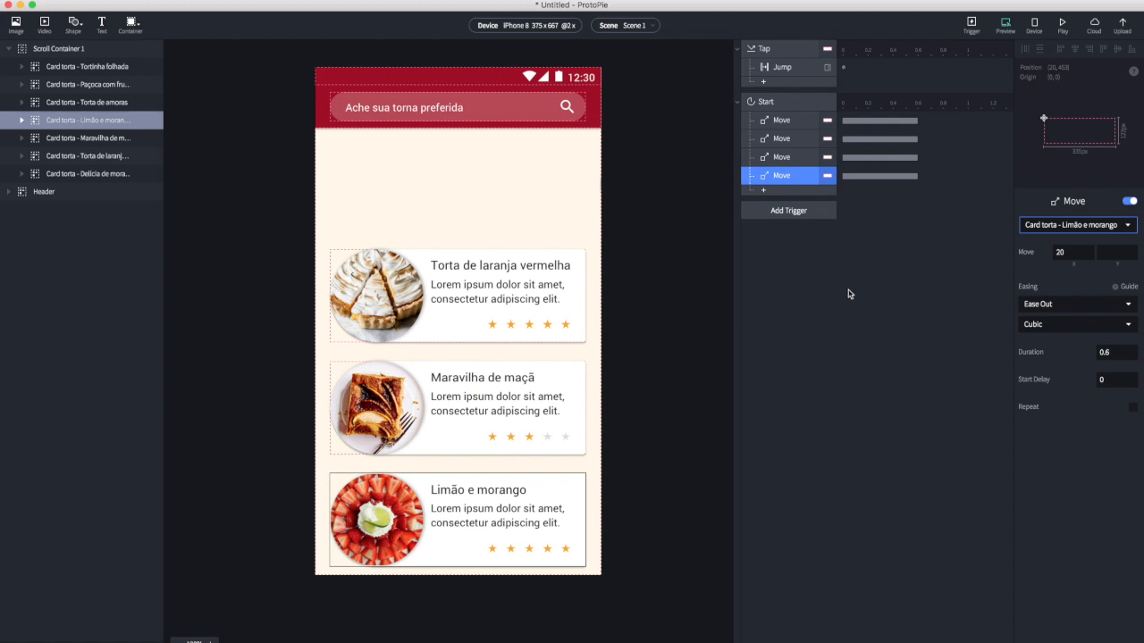
click(847, 287)
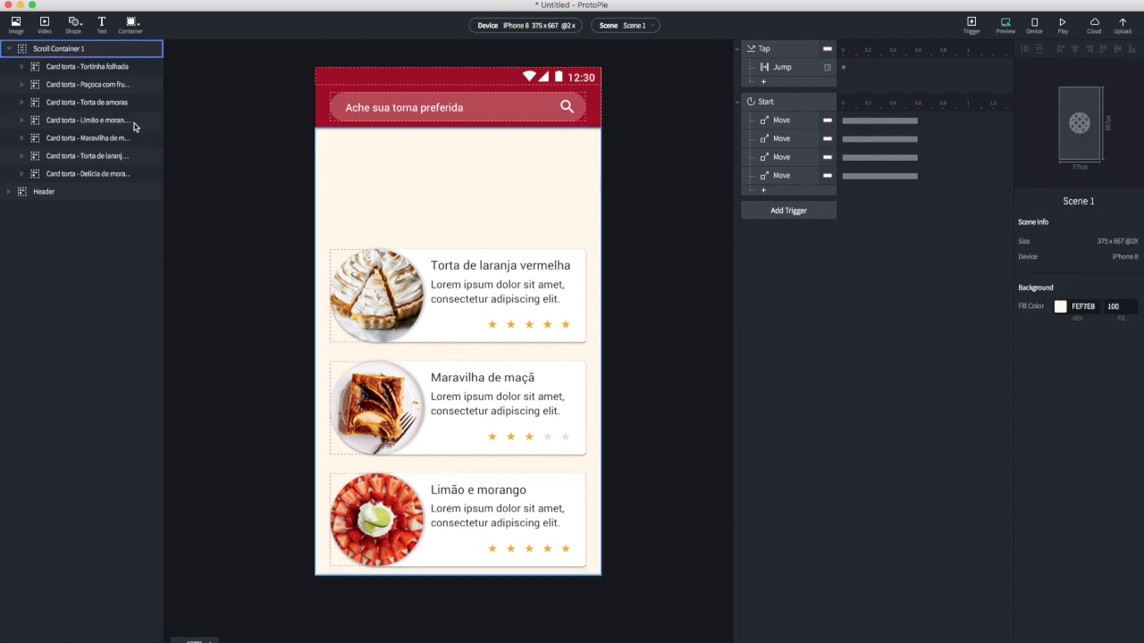
Select the Torta de laranja vermelha, Maravilha de maçã and Limão e morango card layers and increase their X position to about 387
click(95, 159)
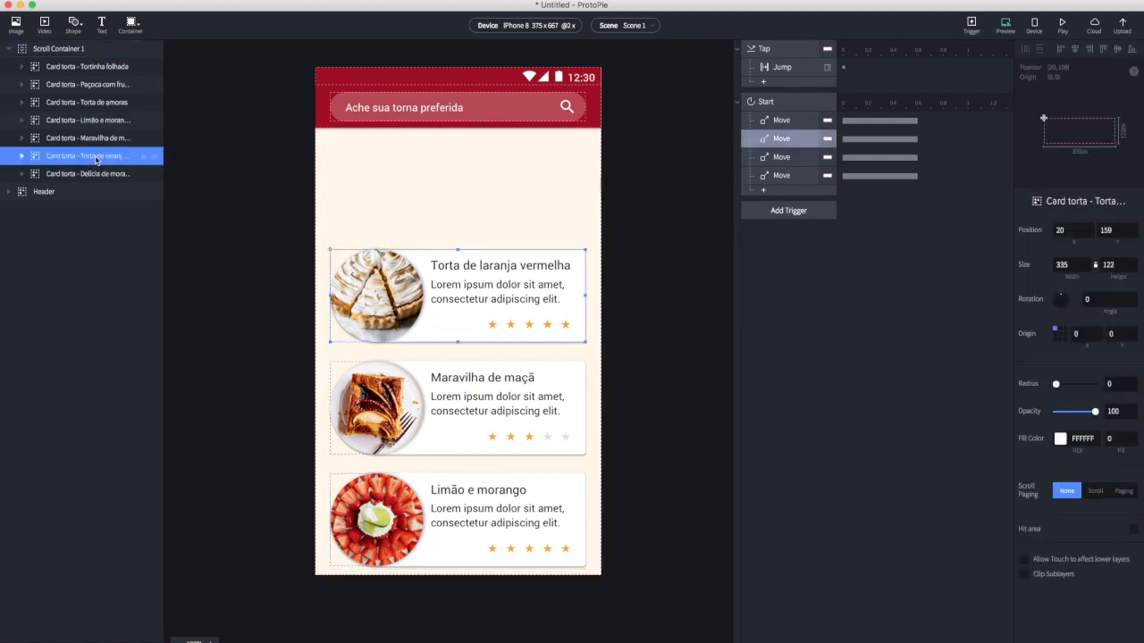
shift+click(95, 138)
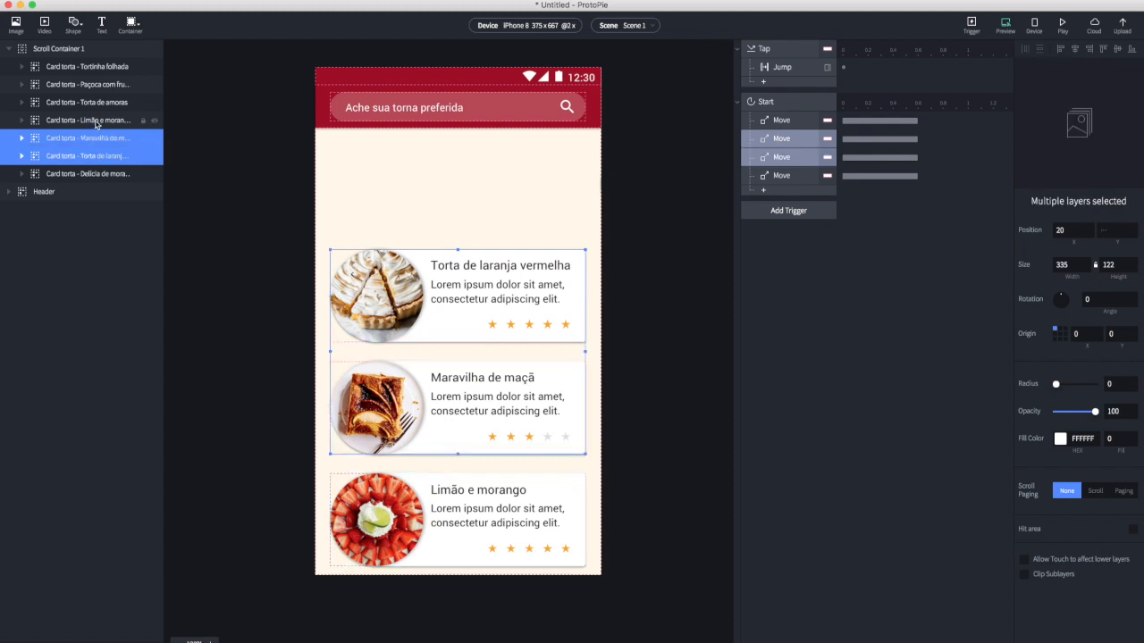
shift+click(93, 122)
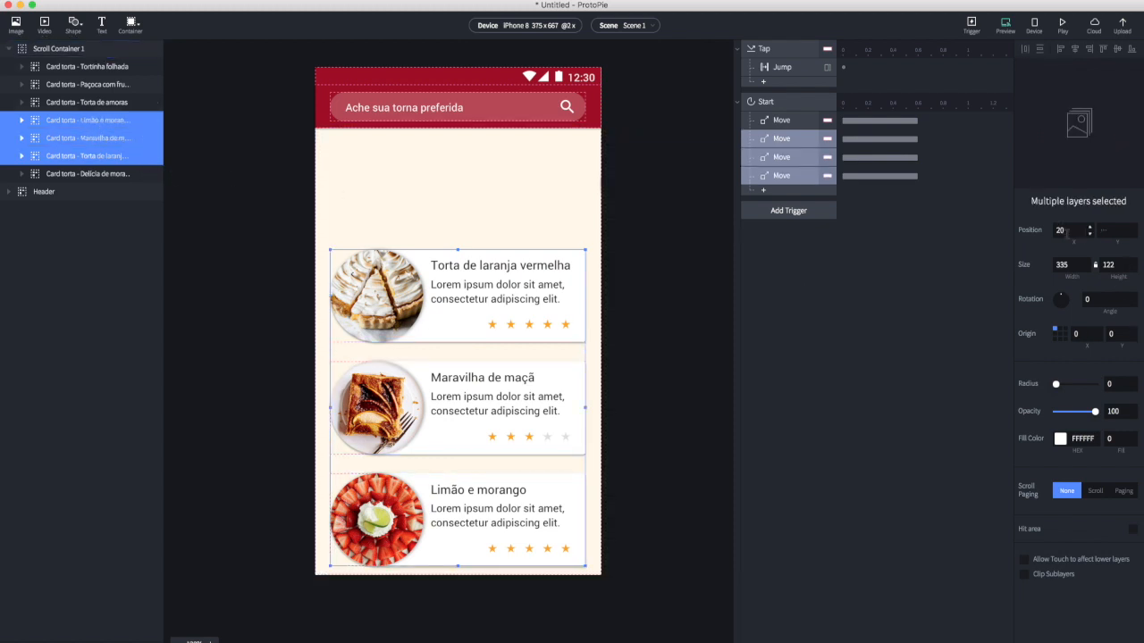
click(1066, 234)
key(shift+Up)
key(shift+Up)
key(shift+Up)
key(shift+Up)
key(shift+Up)
key(shift+Up)
key(shift+Up)
key(shift+Up)
key(shift+Up)
key(shift+Up)
key(shift+Up)
key(shift+Up)
key(shift+Up)
key(shift+Up)
key(shift+Up)
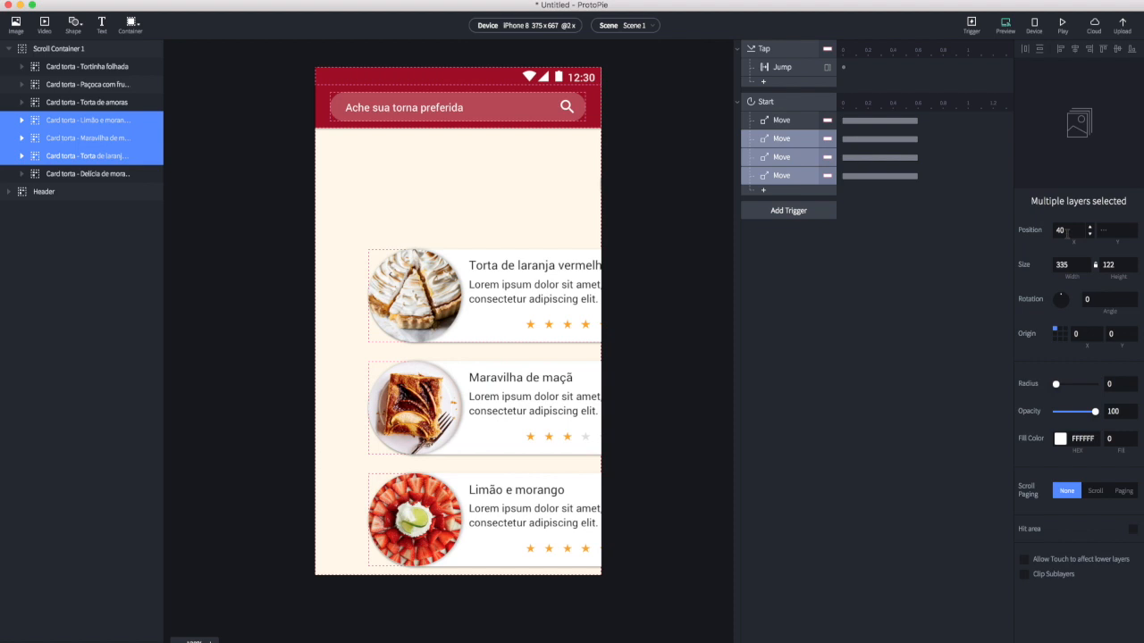
key(shift+Up)
key(shift+Up)
key(shift+Up)
key(shift+Up)
key(shift+Up)
key(shift+Up)
key(shift+Up)
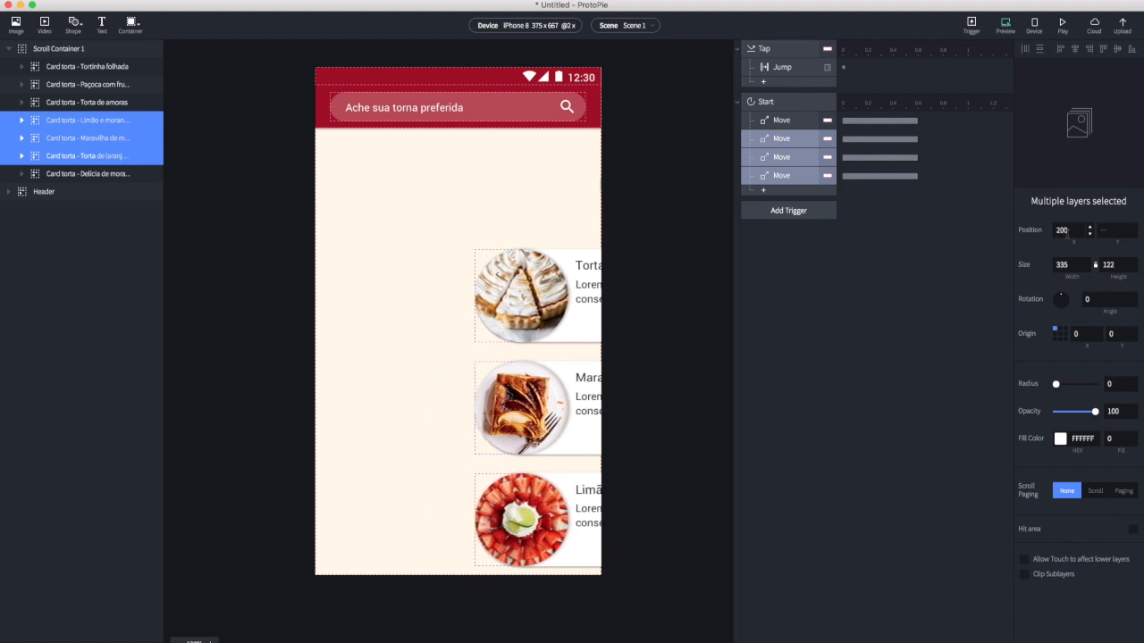
key(shift+Up)
key(shift+Up)
key(shift+Up)
key(shift+Up)
key(shift+Up)
key(shift+Up)
key(shift+Up)
key(shift+Up)
key(shift+Up)
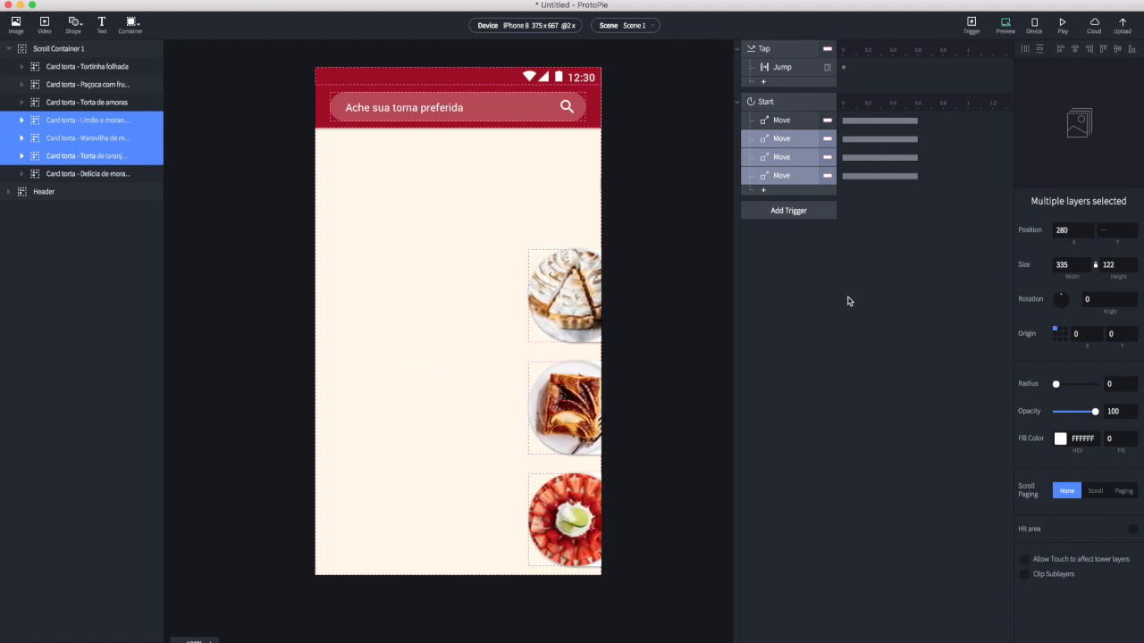
key(shift+Up)
key(shift+Up)
key(shift+Up)
key(Up)
key(Up)
key(Up)
key(Up)
key(Up)
key(Up)
key(Up)
key(Up)
key(Up)
key(Up)
key(Up)
key(Up)
key(Up)
key(Up)
key(Up)
key(Up)
key(Up)
key(Up)
key(Up)
key(Up)
key(Up)
key(Up)
key(Up)
key(Up)
key(Up)
key(Up)
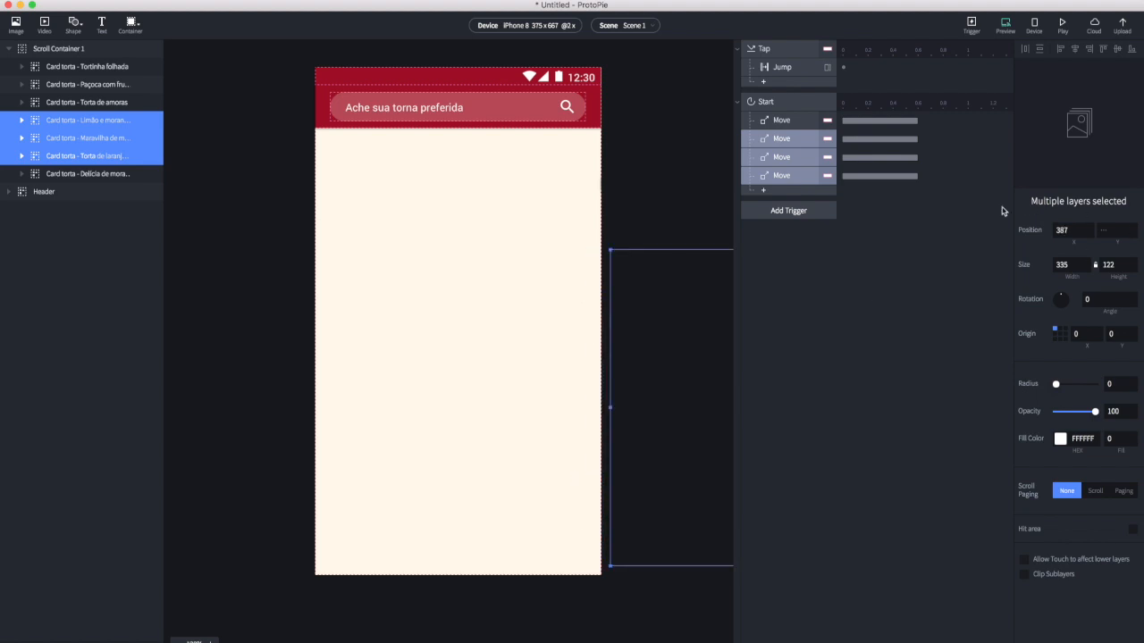
Set the X position of the three selected card layers to 375 and clear the selection
click(1071, 229)
text(375)
key(Return)
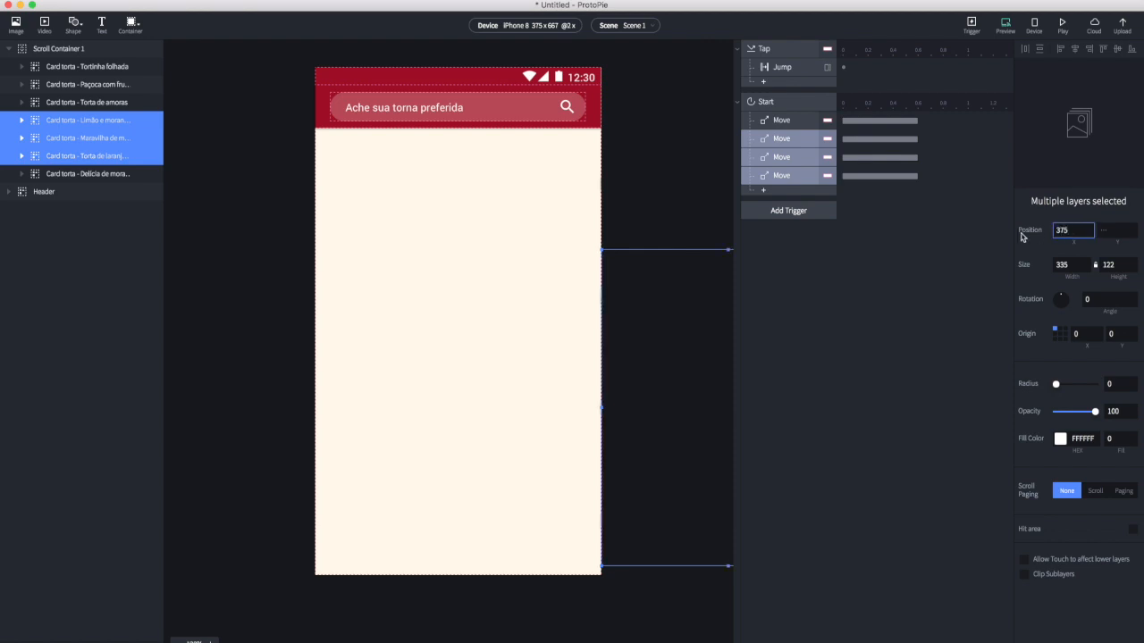
click(957, 285)
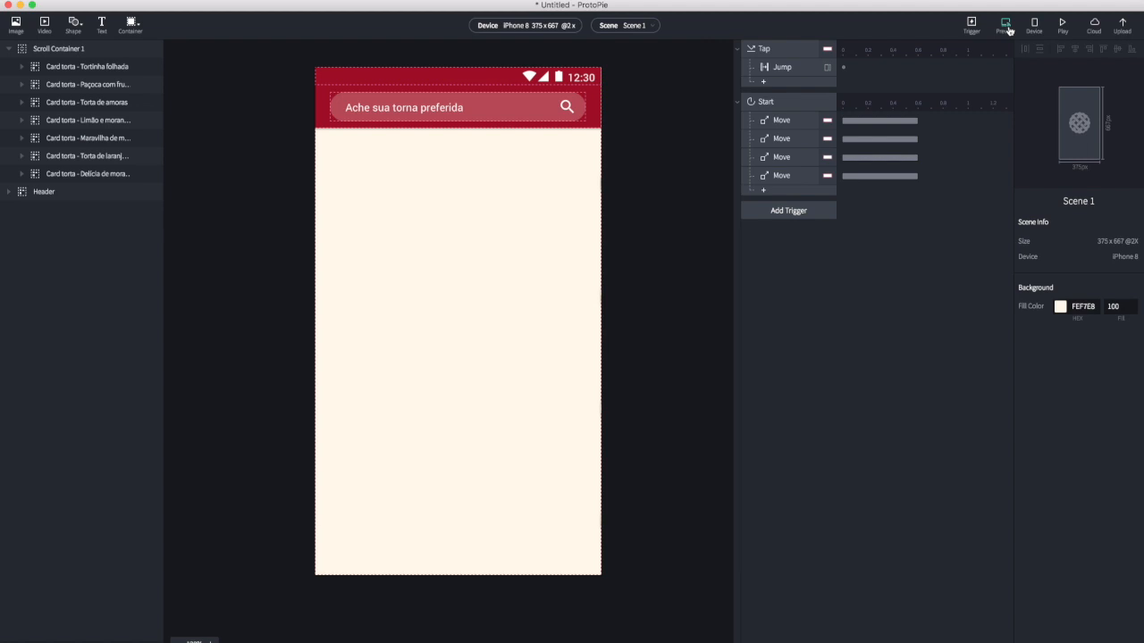
Open the preview and replay the slide-in of the four cards
click(1008, 27)
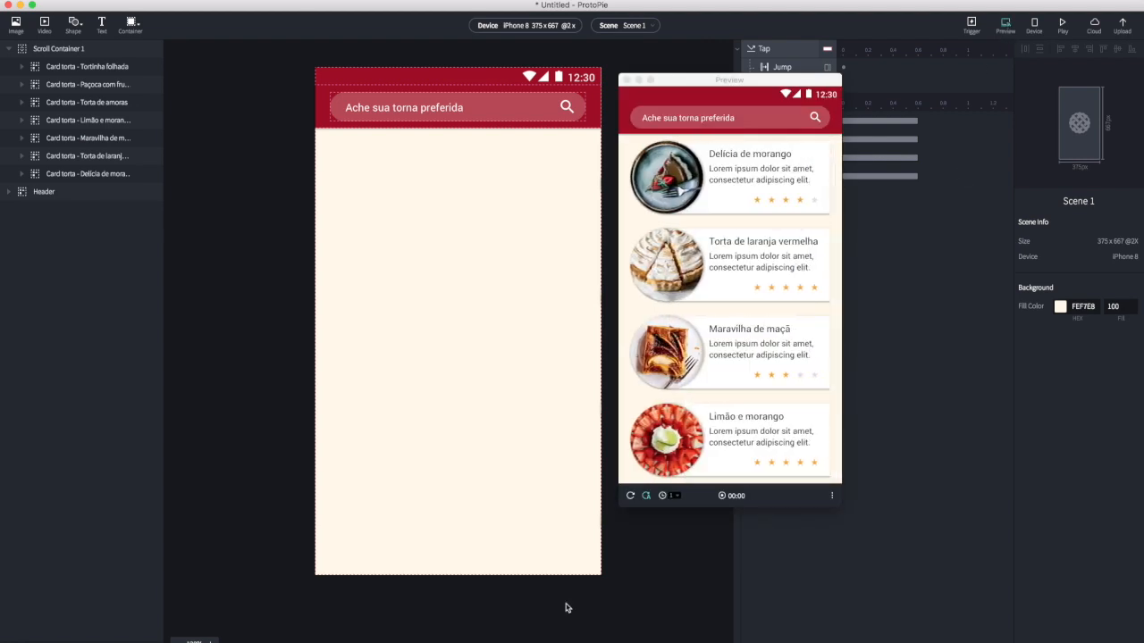
click(631, 495)
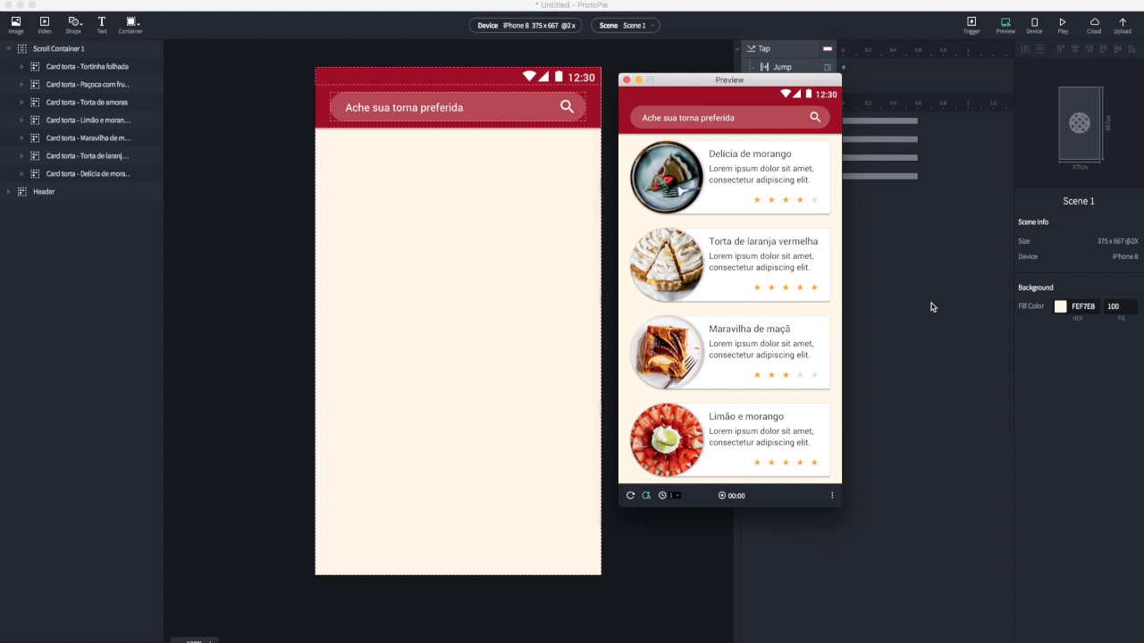
click(932, 308)
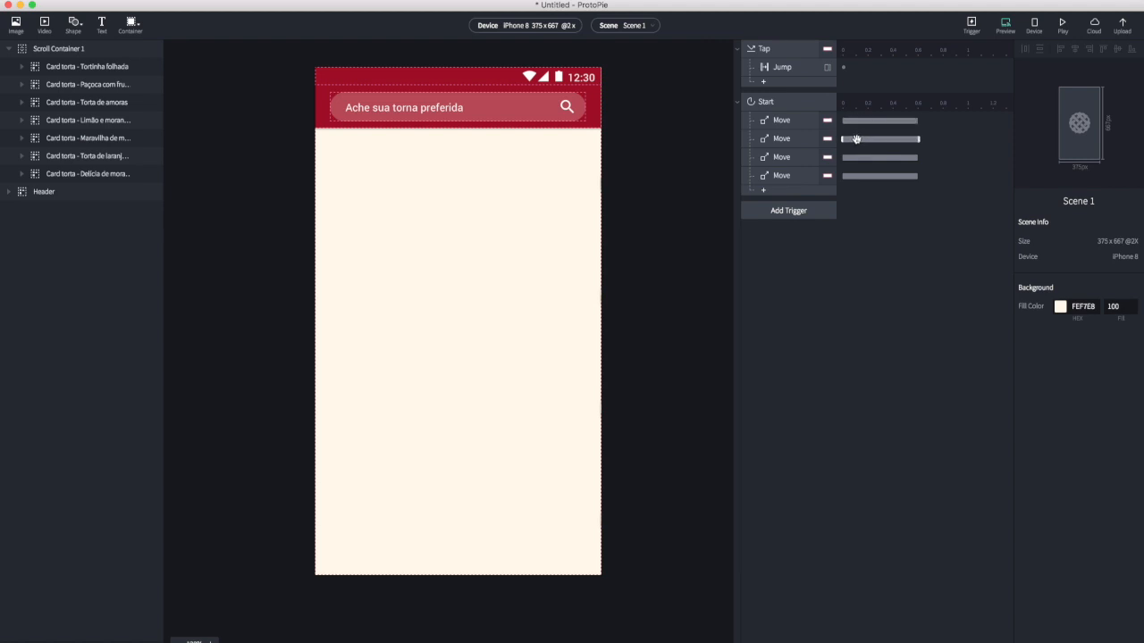
click(795, 123)
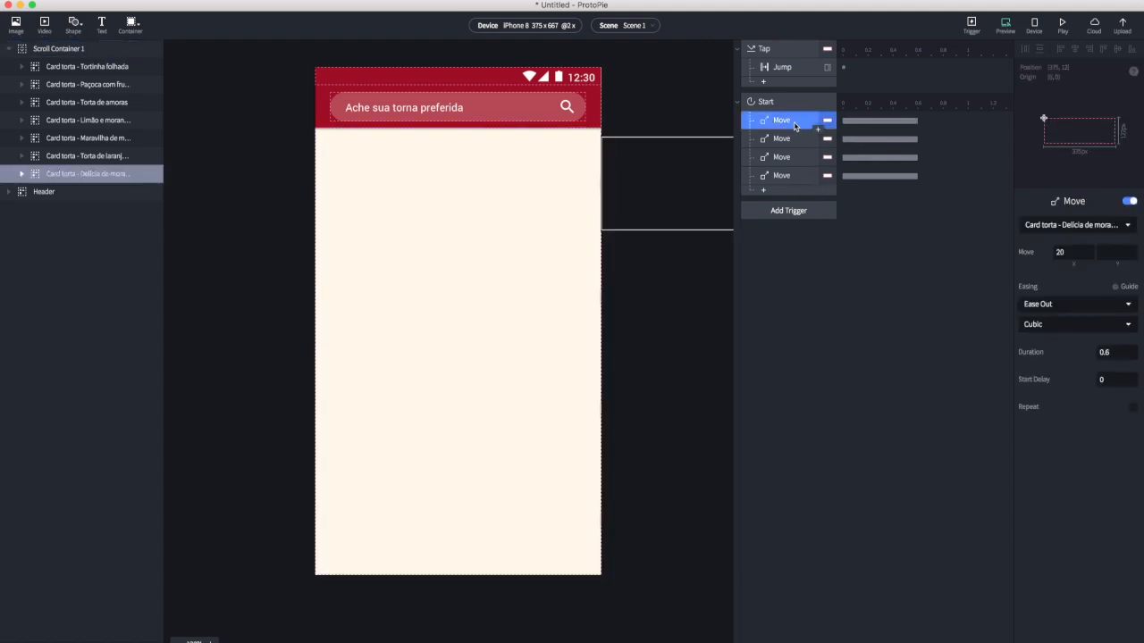
click(1112, 351)
mouse_move(920, 120)
mouse_down()
mouse_move(955, 120)
mouse_move(891, 128)
mouse_move(960, 128)
mouse_move(898, 138)
mouse_move(941, 138)
mouse_move(925, 141)
mouse_up()
click(1109, 352)
key(BackSpace)
Widen the timeline area, stagger the second, third and fourth Move responses with start delays of 0.18, 0.36 and 0.52, and check each response
drag(734, 320, 634, 307)
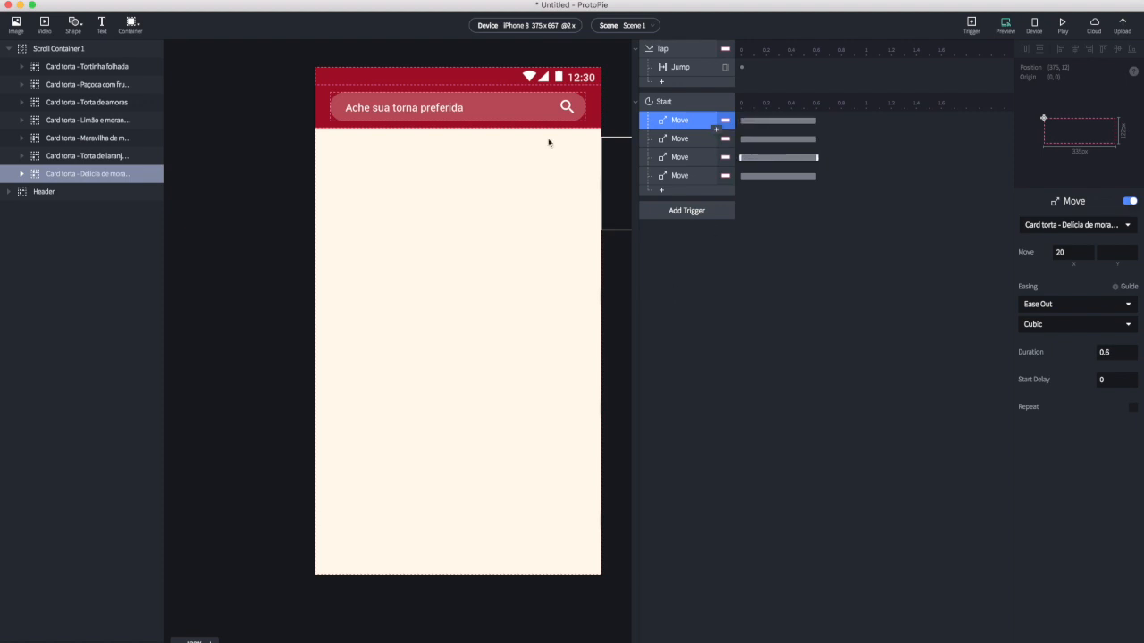
click(688, 140)
drag(759, 140, 803, 158)
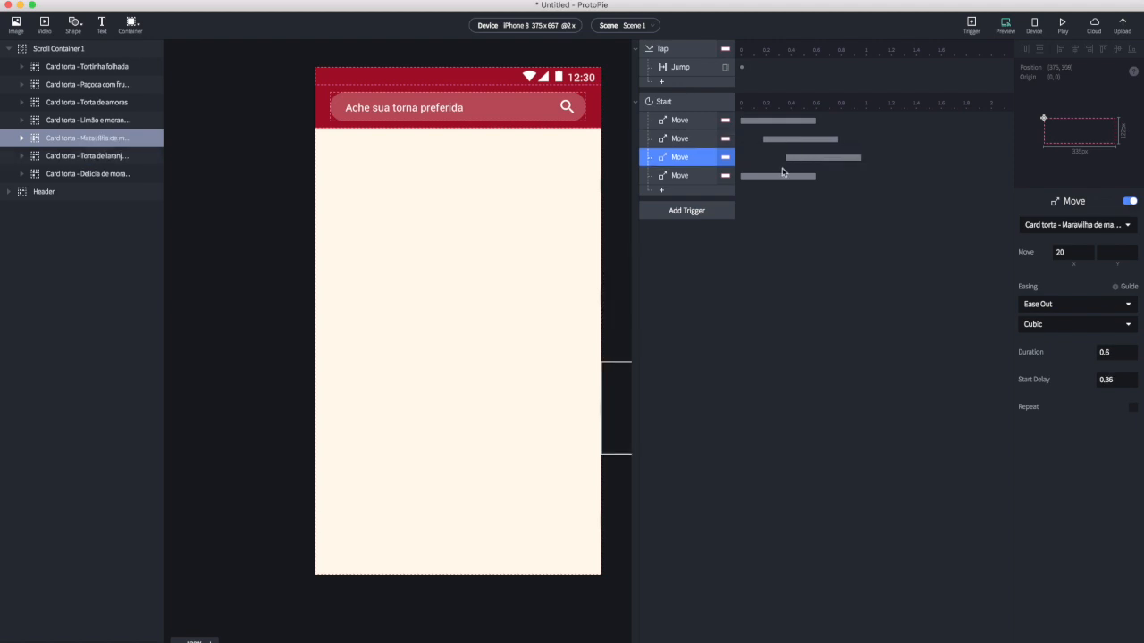
drag(780, 176, 848, 170)
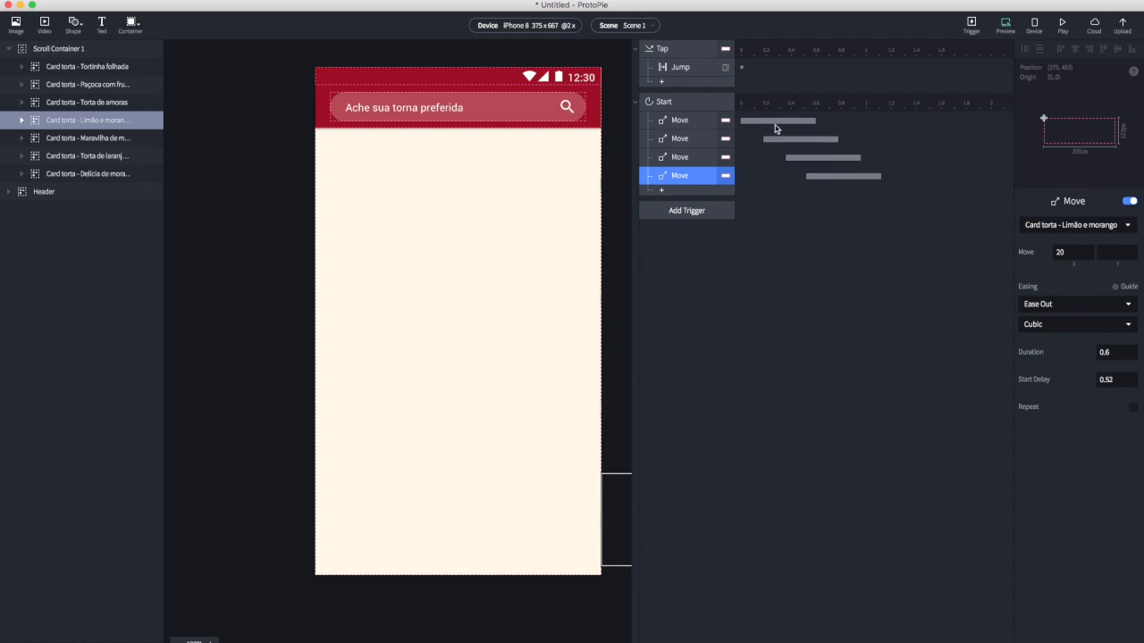
click(690, 124)
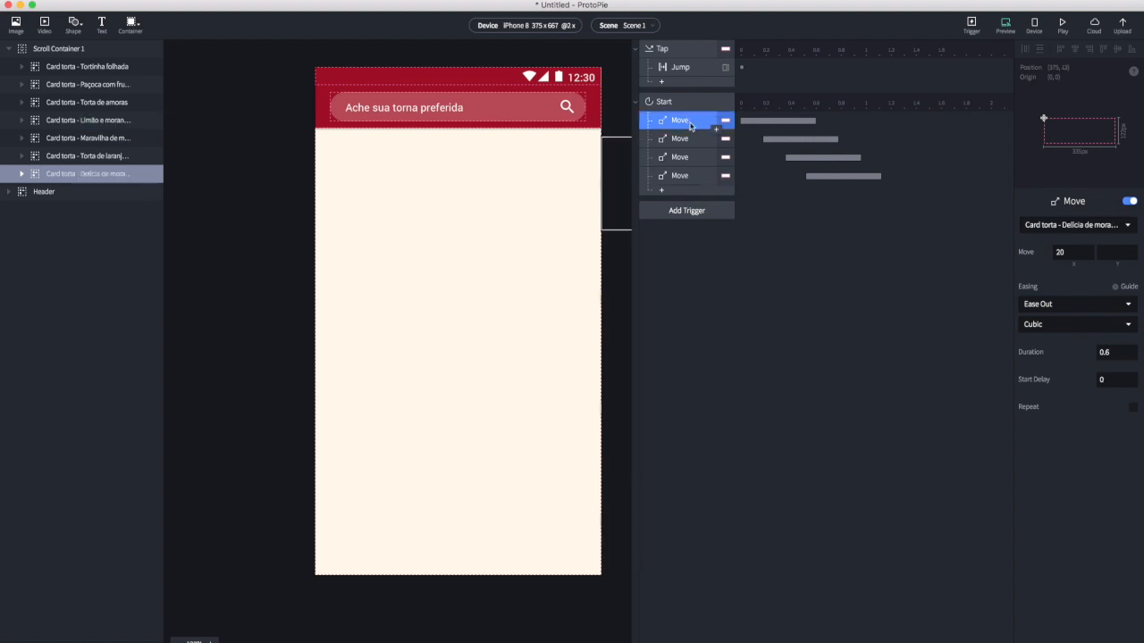
click(690, 141)
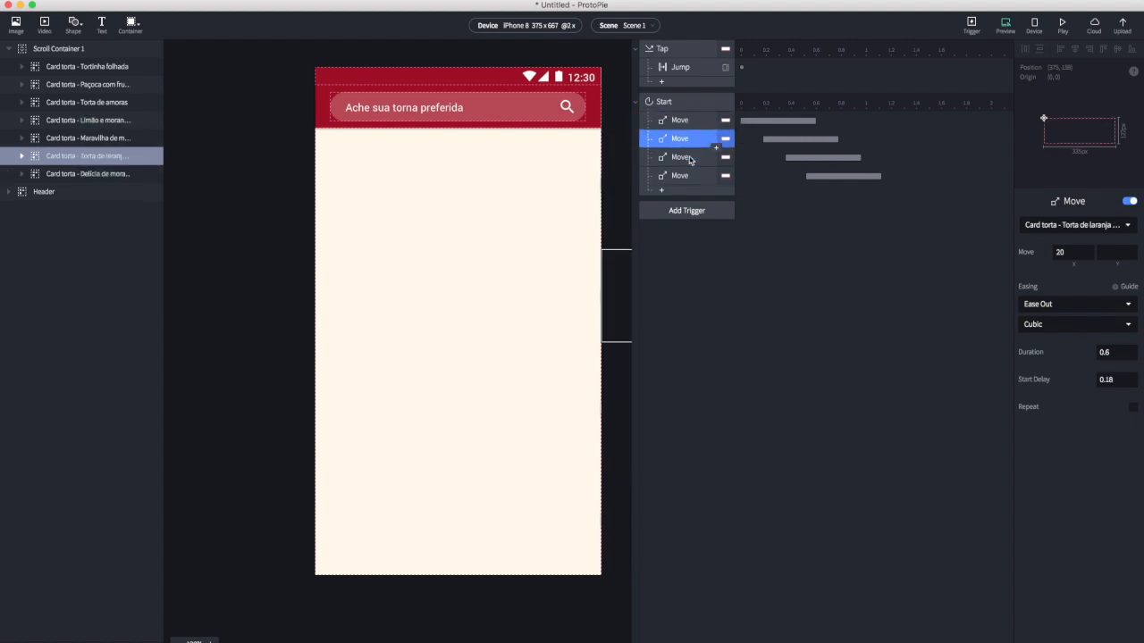
click(690, 160)
click(689, 179)
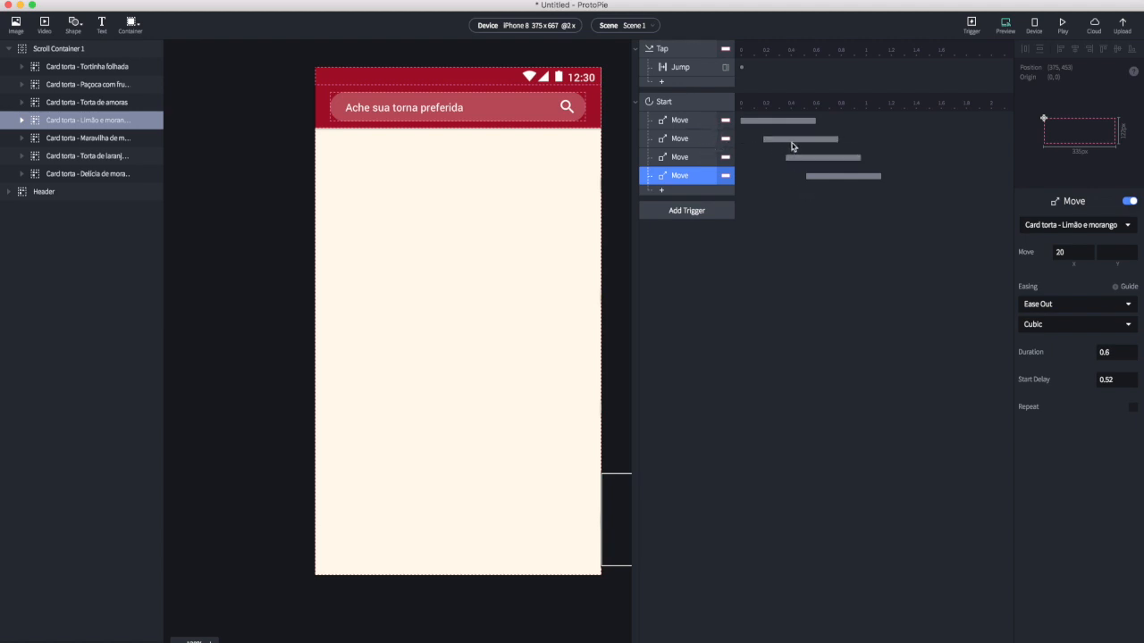
Check the duration and start delay of each of the four card Move responses under the Start trigger
click(689, 122)
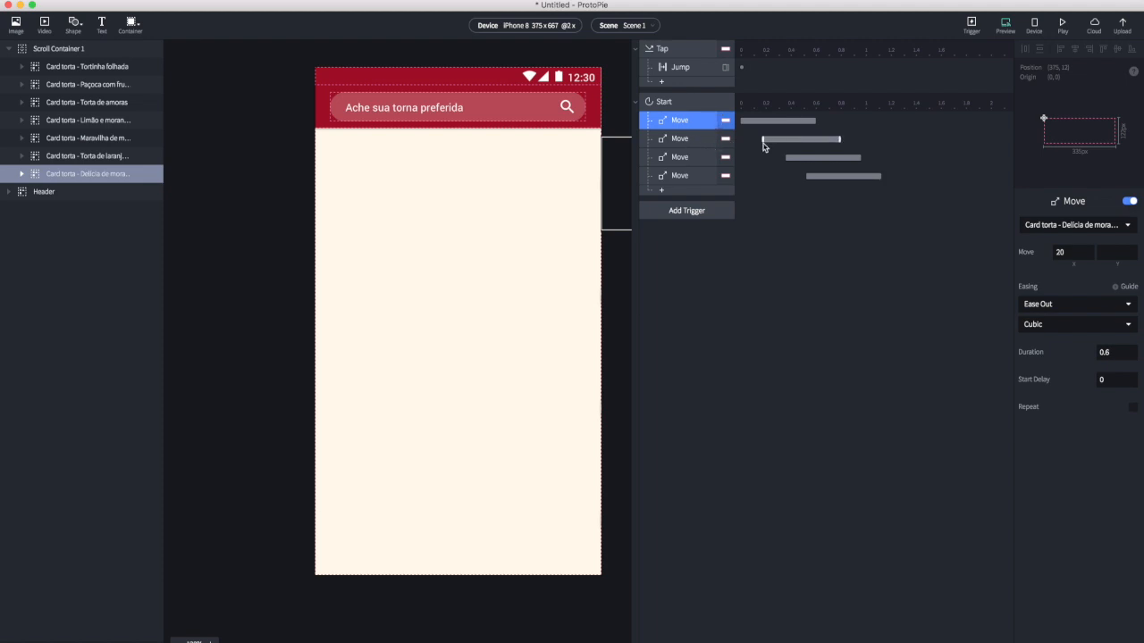
click(692, 140)
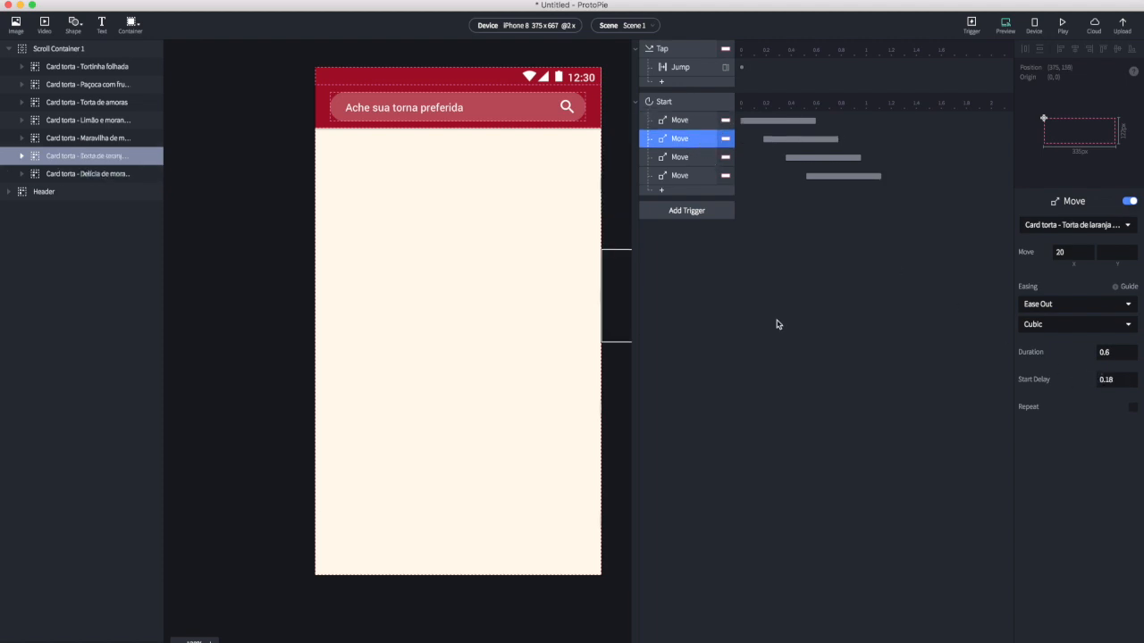
click(688, 157)
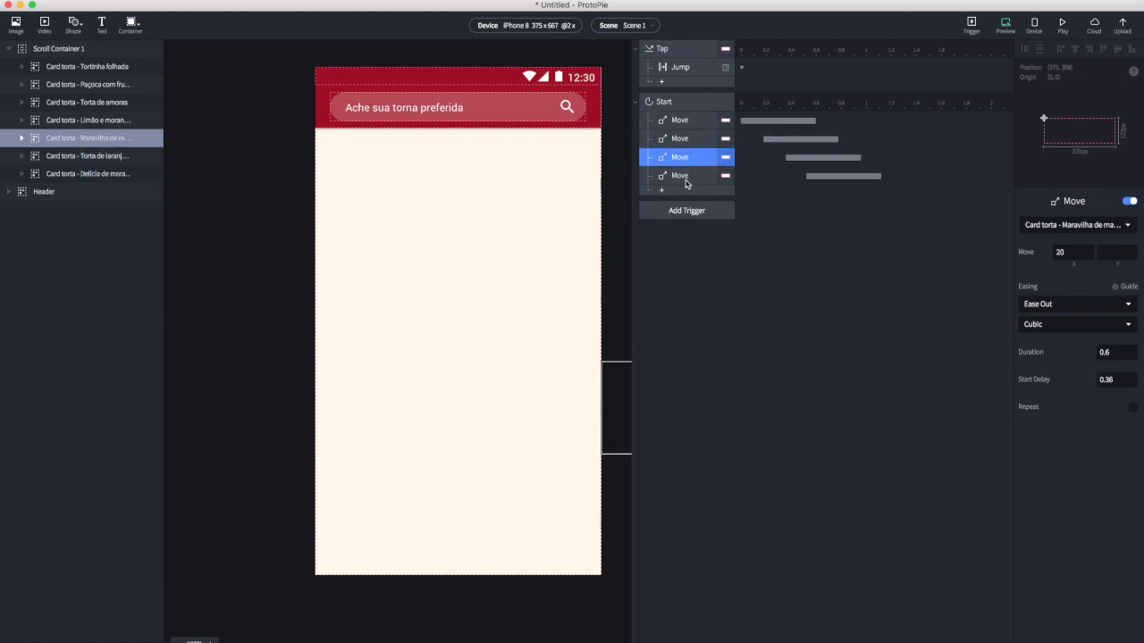
click(686, 177)
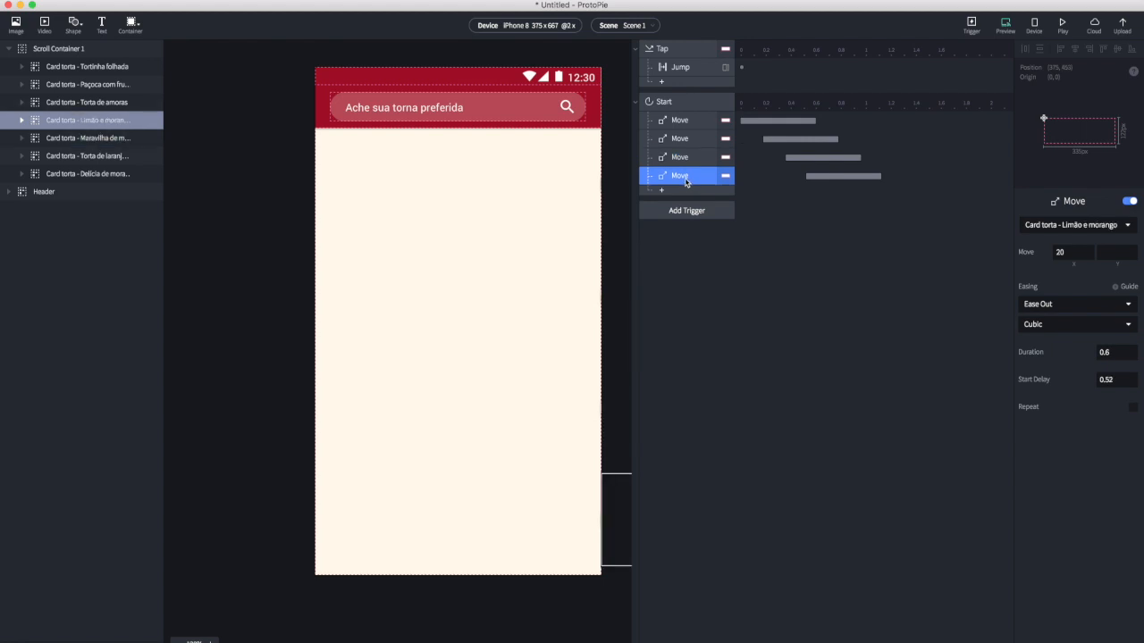
Open the preview and replay the staggered slide-in of the four cards several times
click(1005, 25)
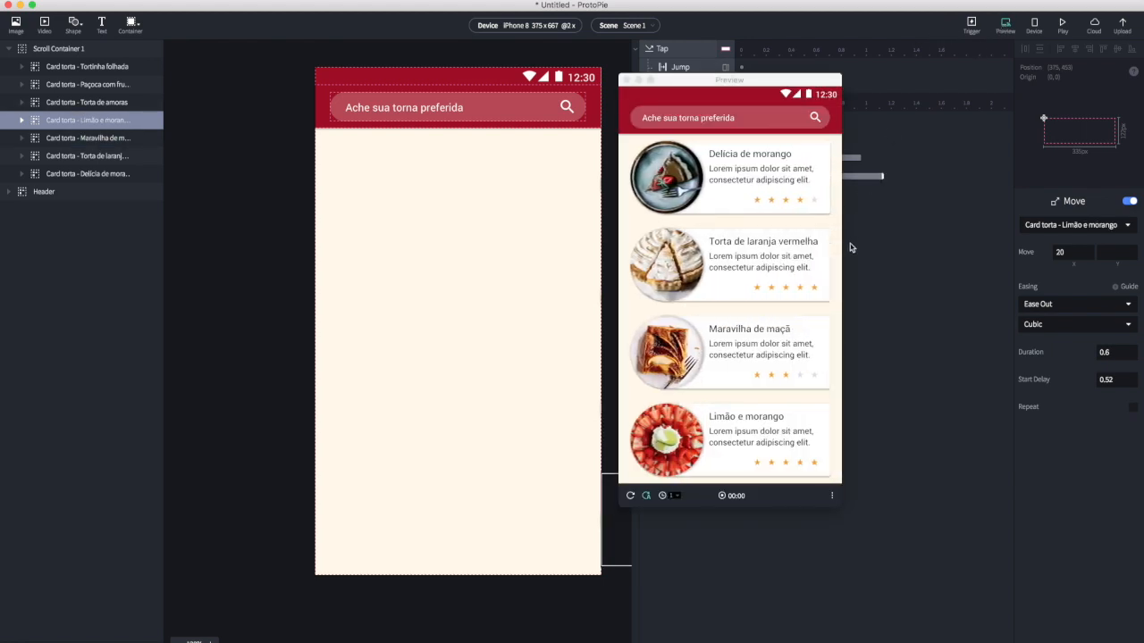
click(630, 497)
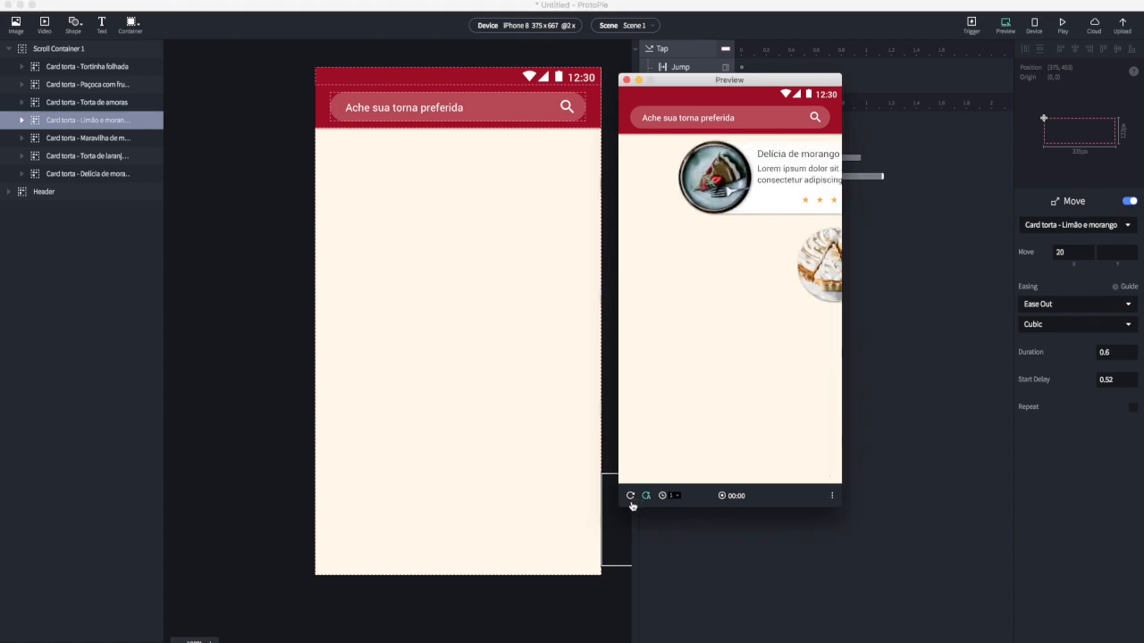
click(630, 498)
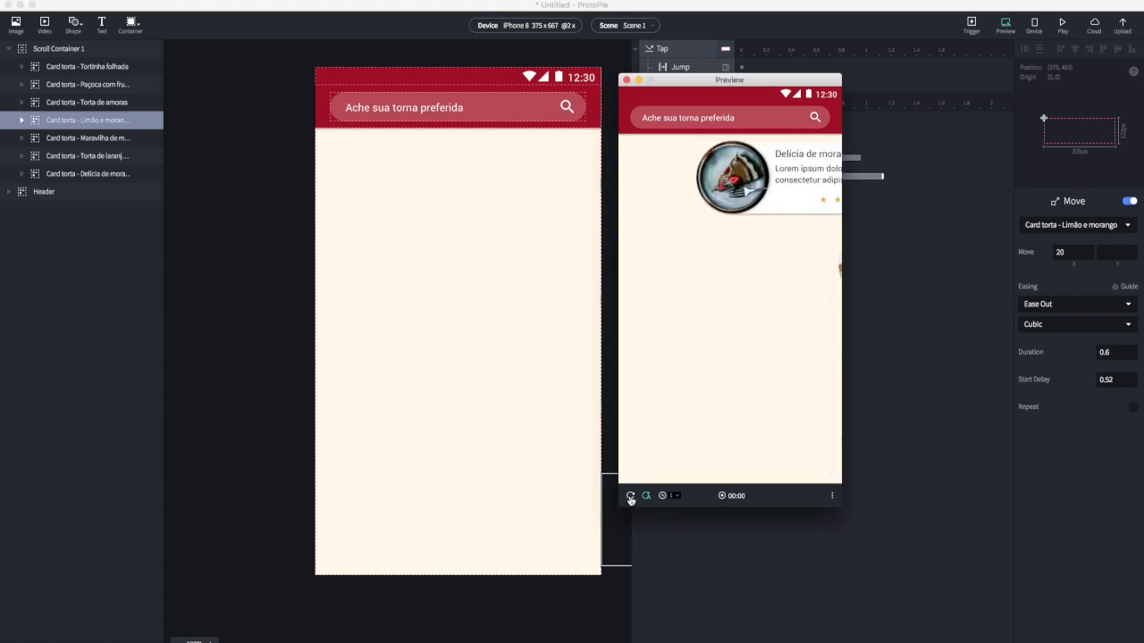
click(630, 498)
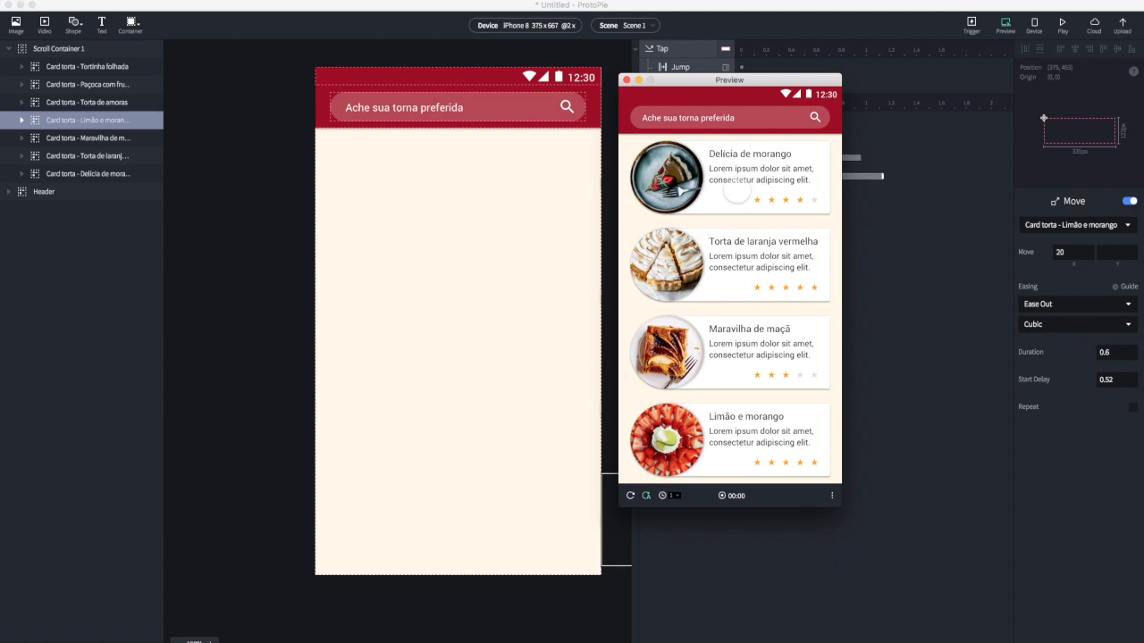
Test the preview by opening and closing the Delícia de morango detail scene twice, and scroll the card list
click(737, 184)
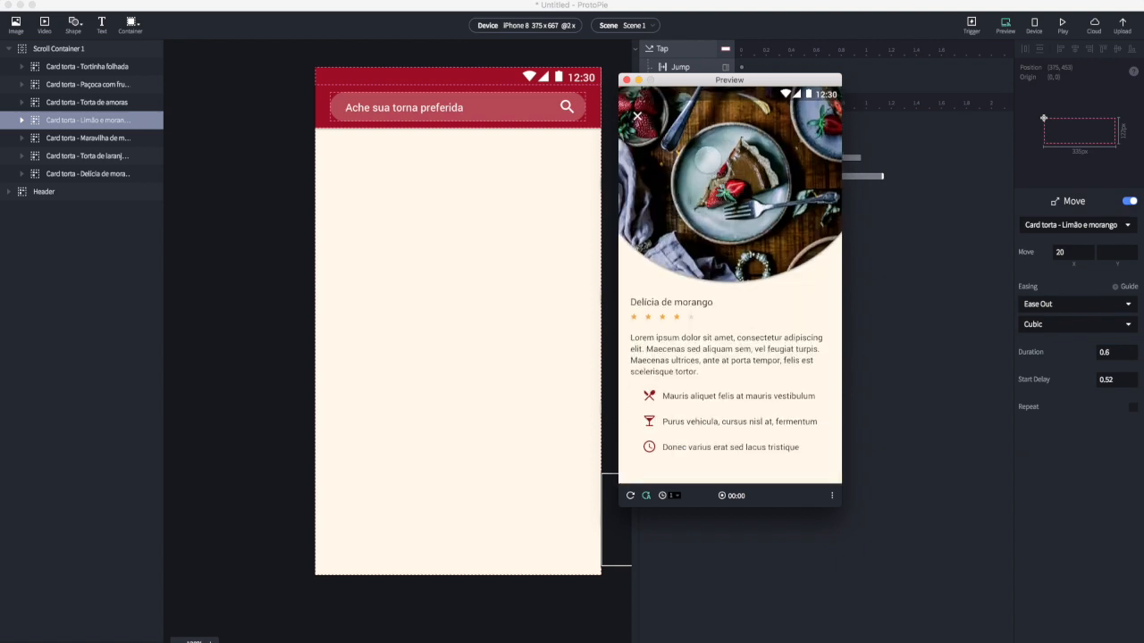
click(638, 120)
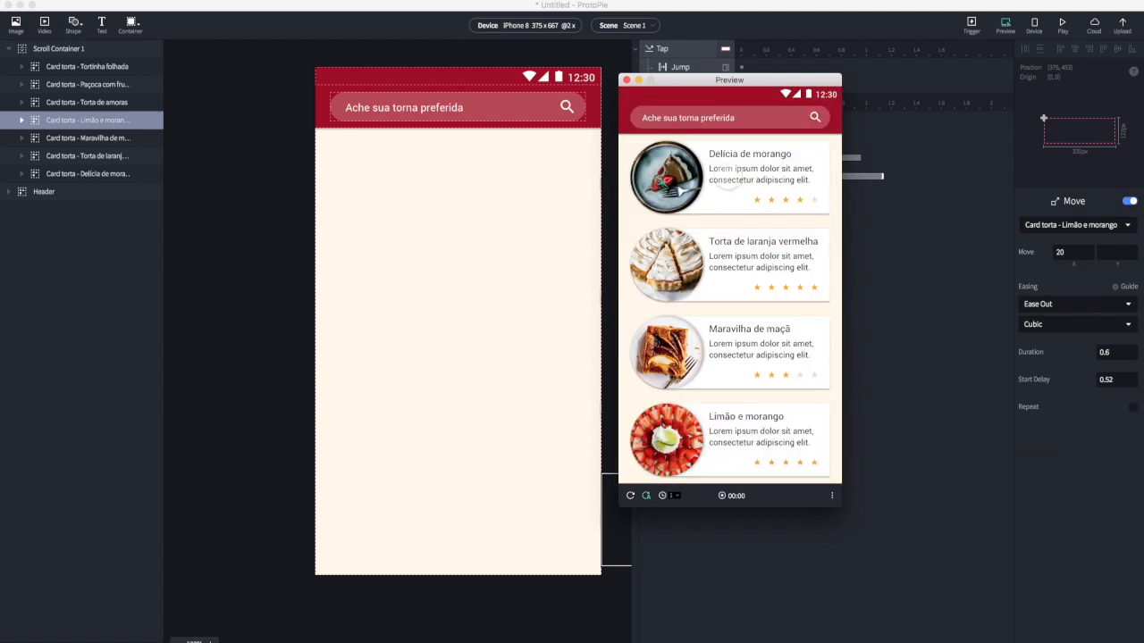
click(722, 183)
click(637, 117)
drag(730, 397, 754, 232)
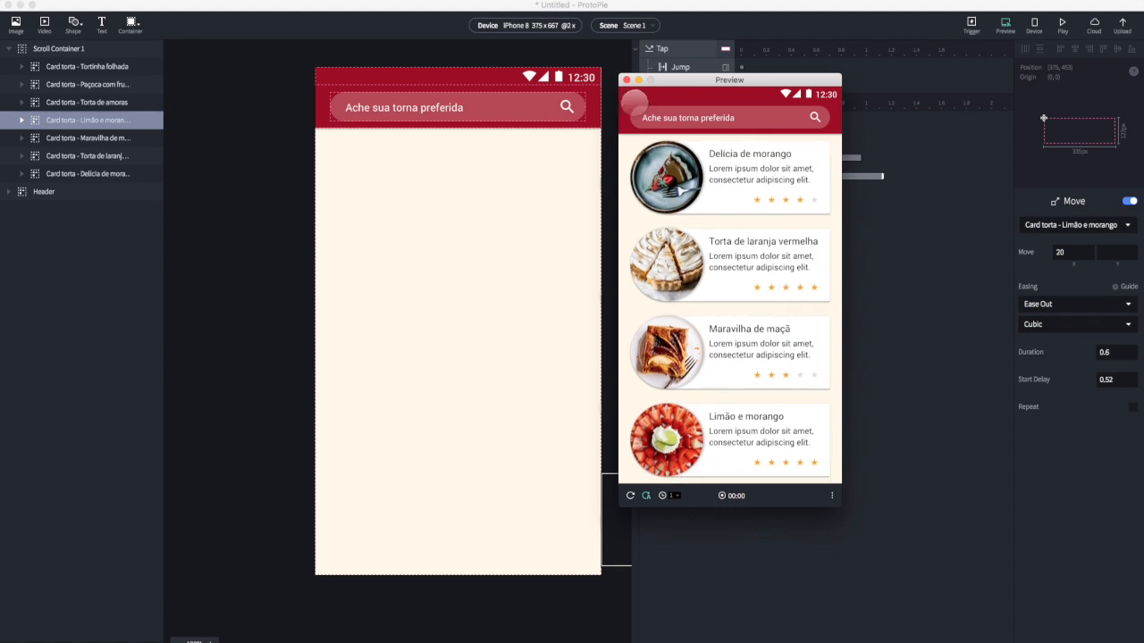
Move the preview window clear of the Start trigger's responses, and open and close the Delícia de morango detail scene once more
drag(675, 82, 776, 194)
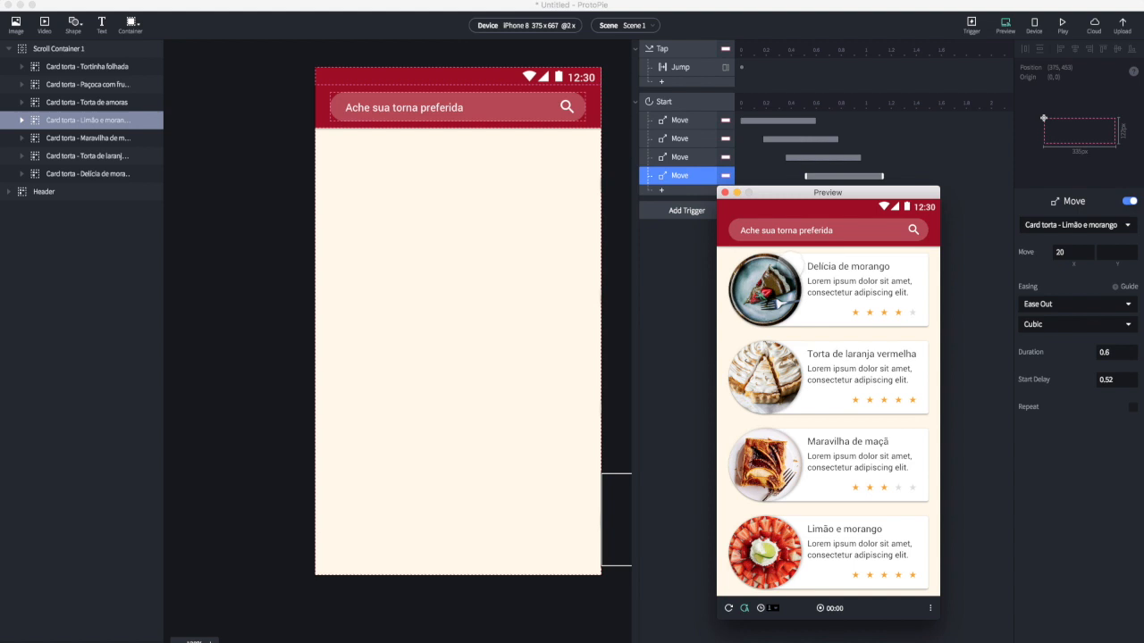
mouse_move(781, 205)
mouse_down()
mouse_move(774, 229)
mouse_move(780, 191)
mouse_up()
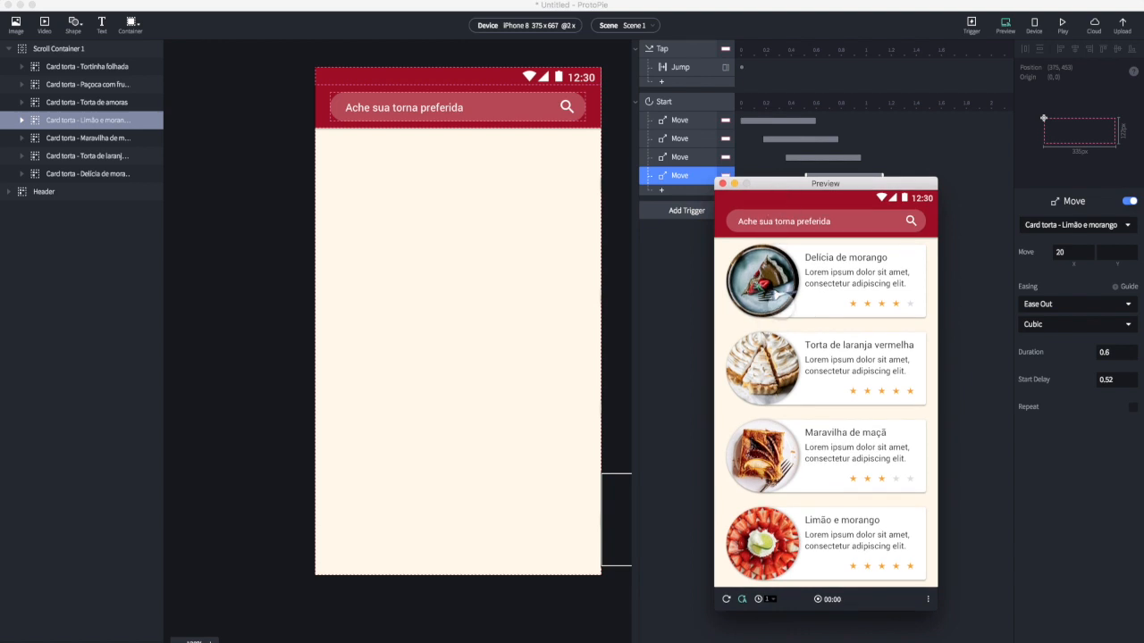
click(840, 268)
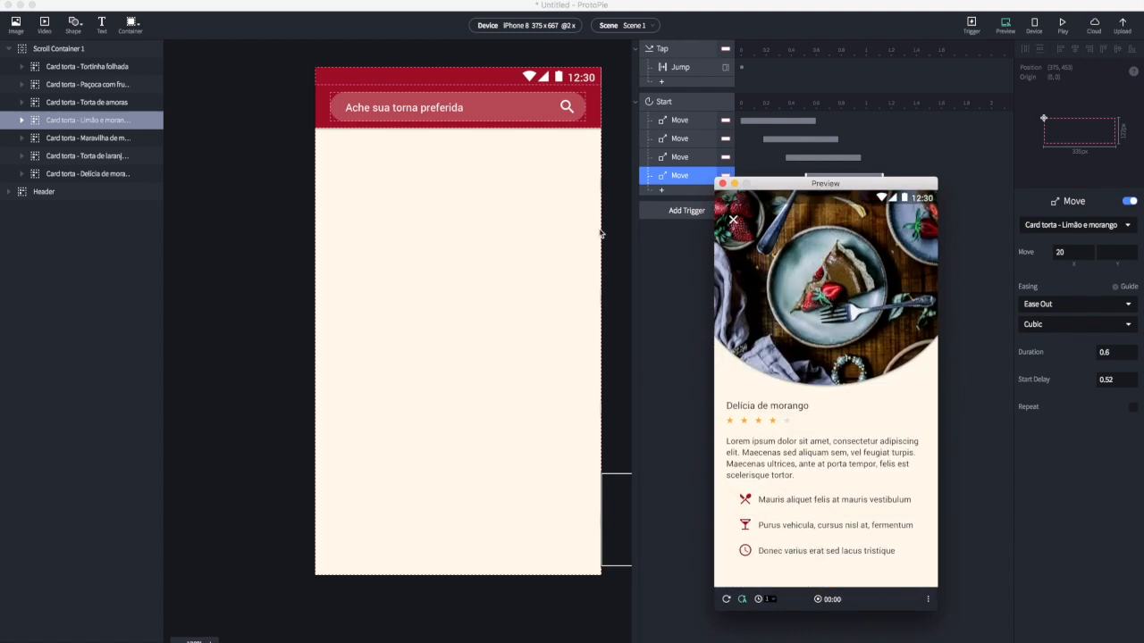
click(731, 221)
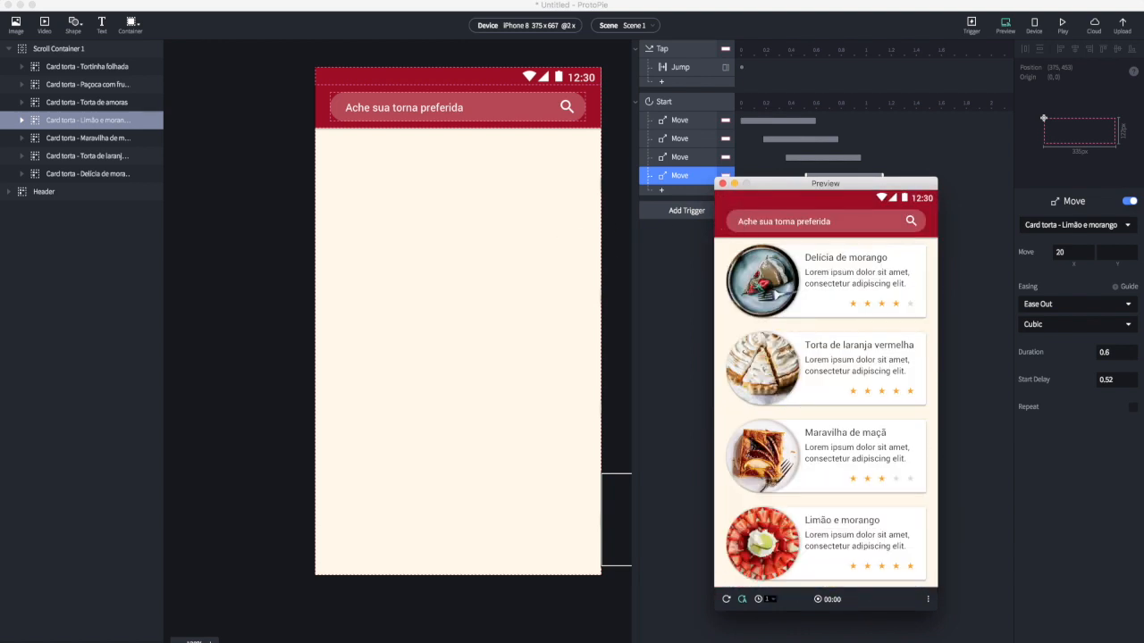